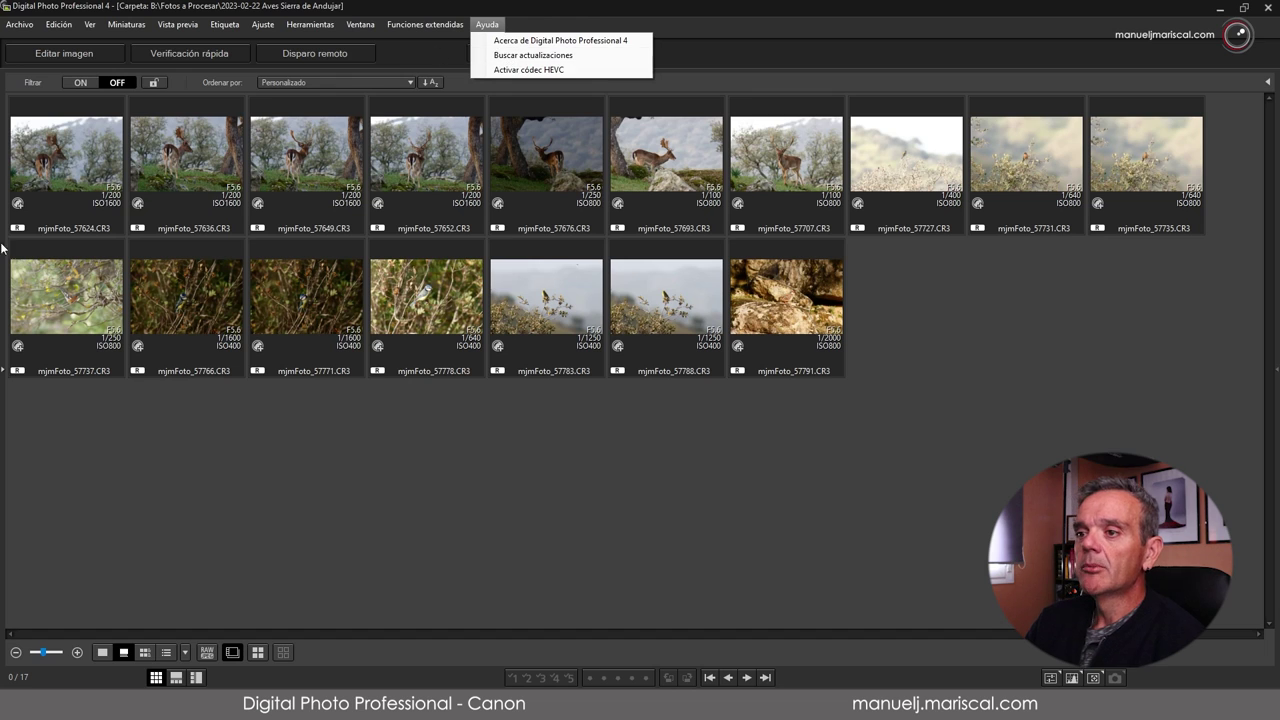
Show the folder tree, look at the empty bookmarks list beside it, and hide the folder area again.
{"action": "left_click", "coordinate": [594, 446]}
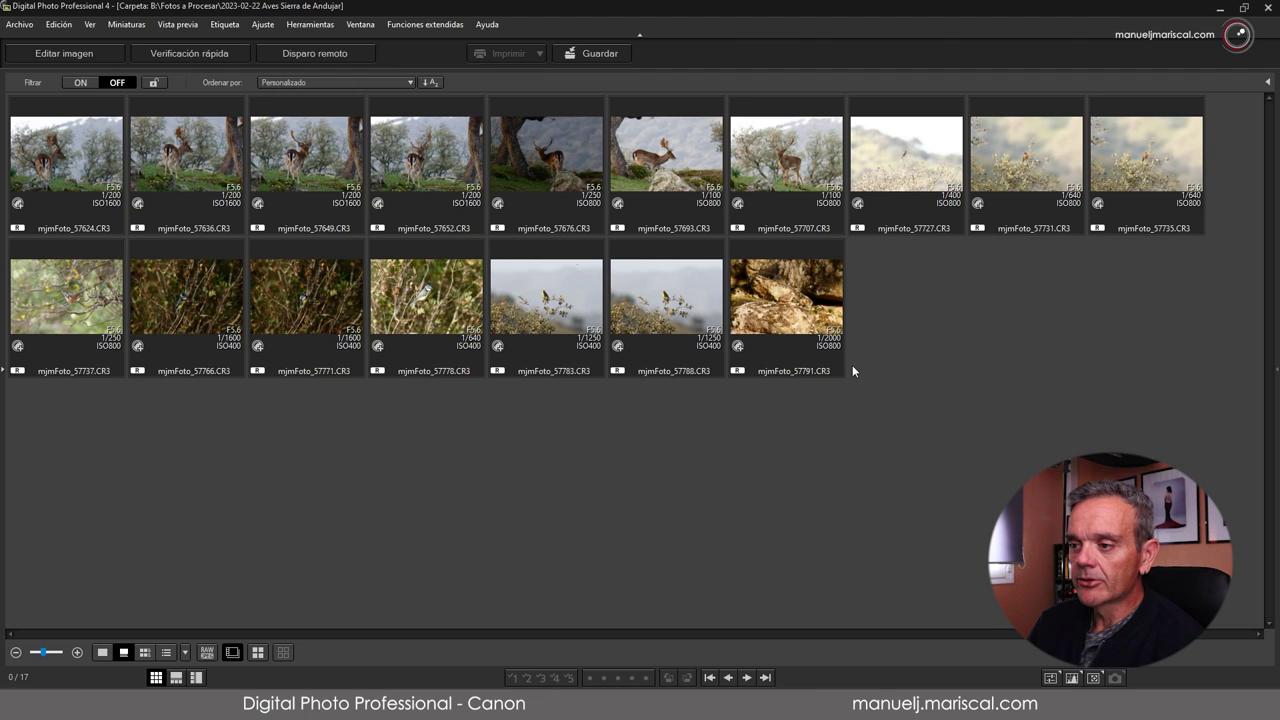
{"action": "left_click", "coordinate": [4, 372]}
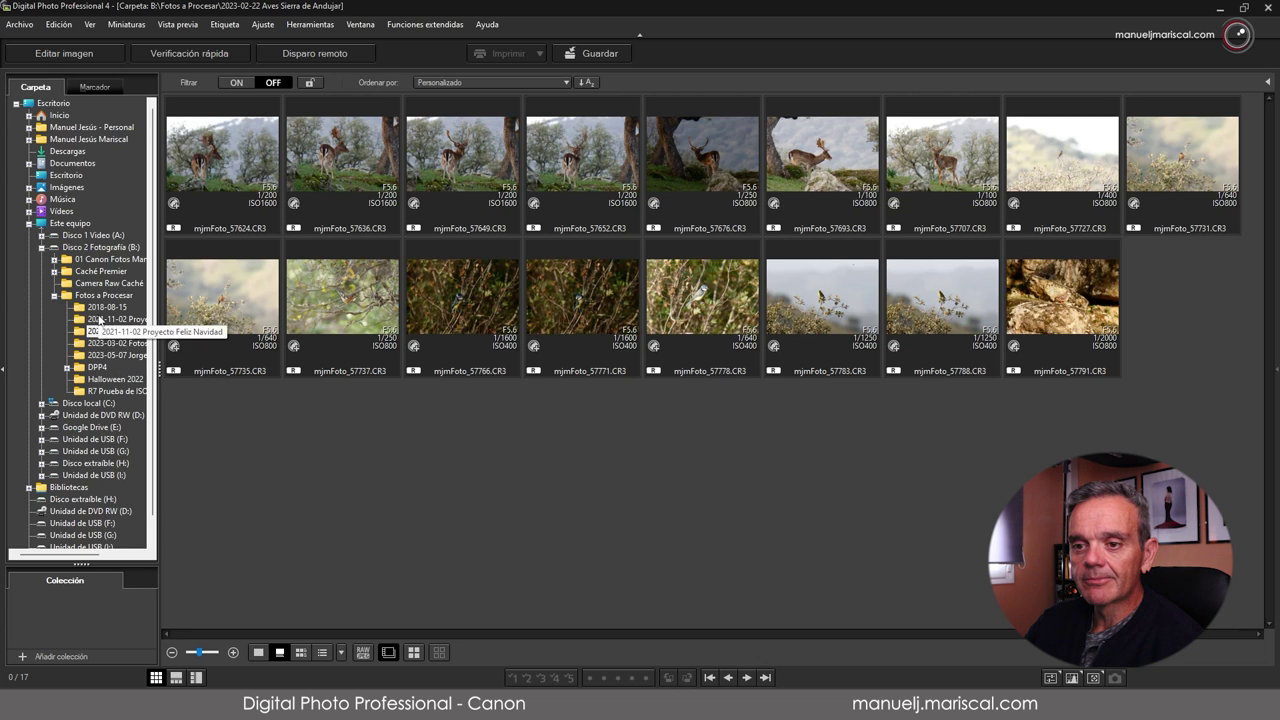
{"action": "left_click", "coordinate": [96, 87]}
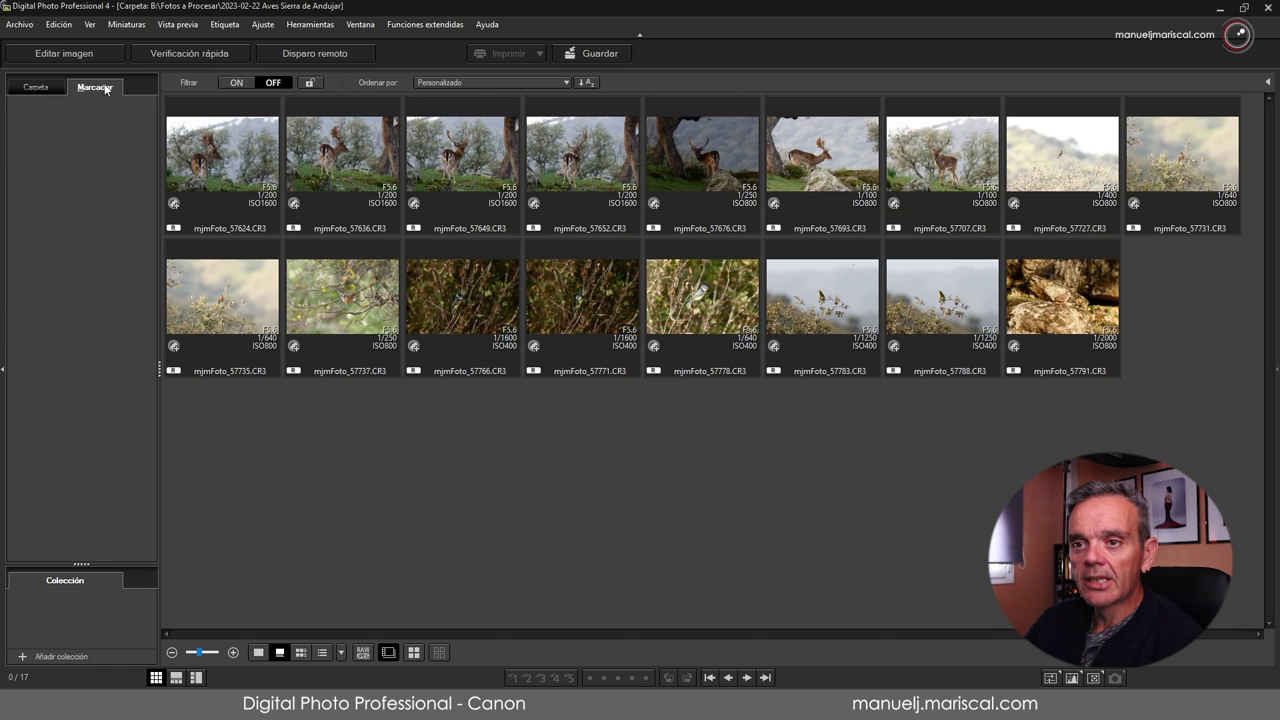
{"action": "left_click", "coordinate": [25, 87]}
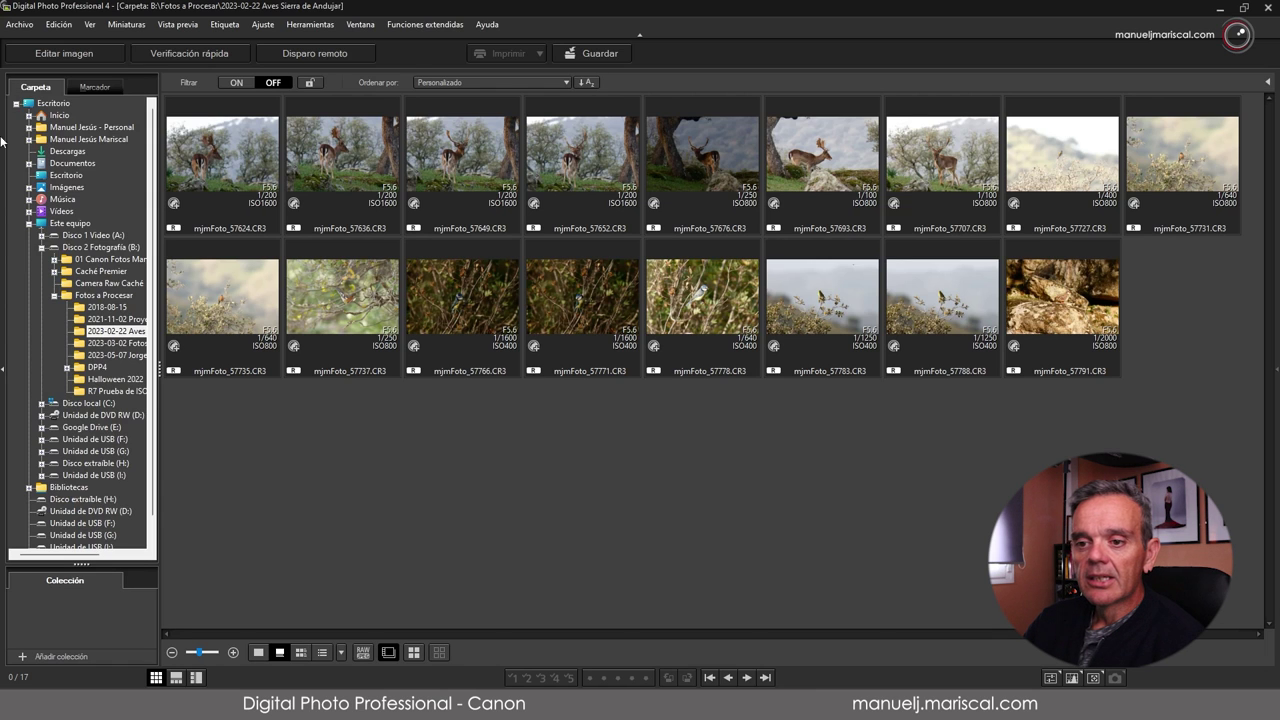
{"action": "left_click", "coordinate": [3, 372]}
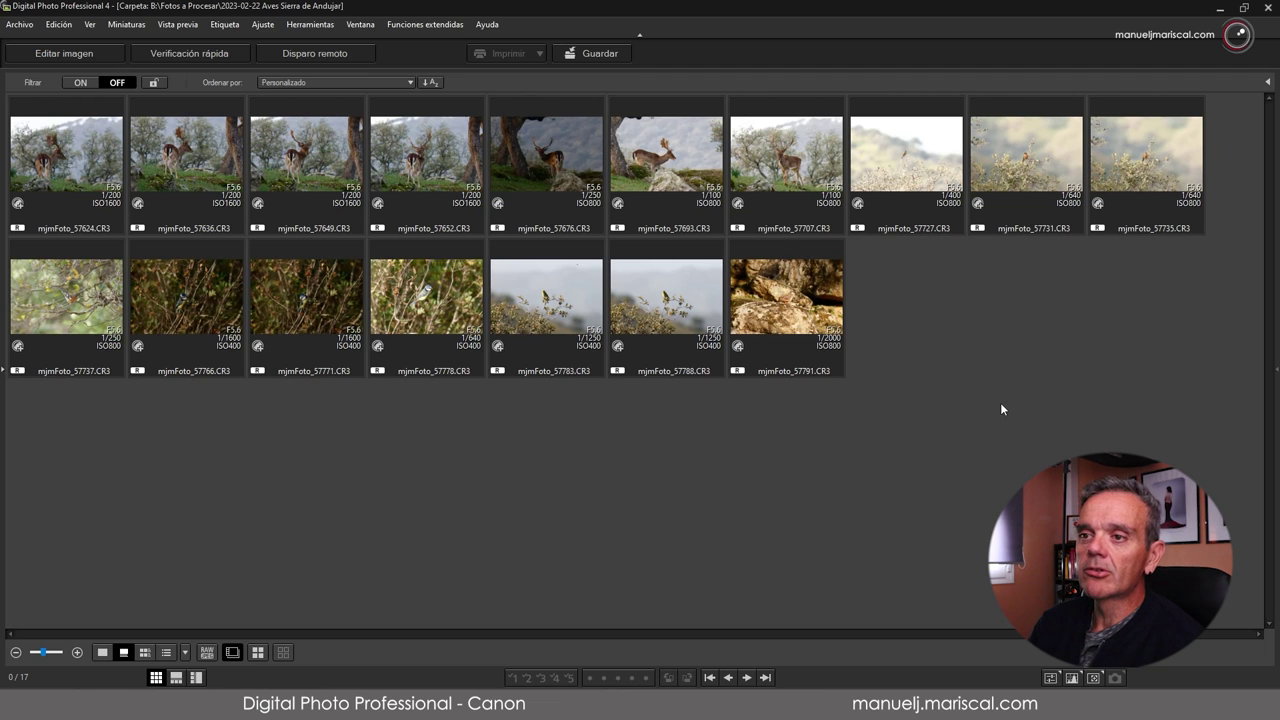
Open the preferences and look through the image processing, color management, view, display and survey settings.
{"action": "left_click", "coordinate": [330, 25]}
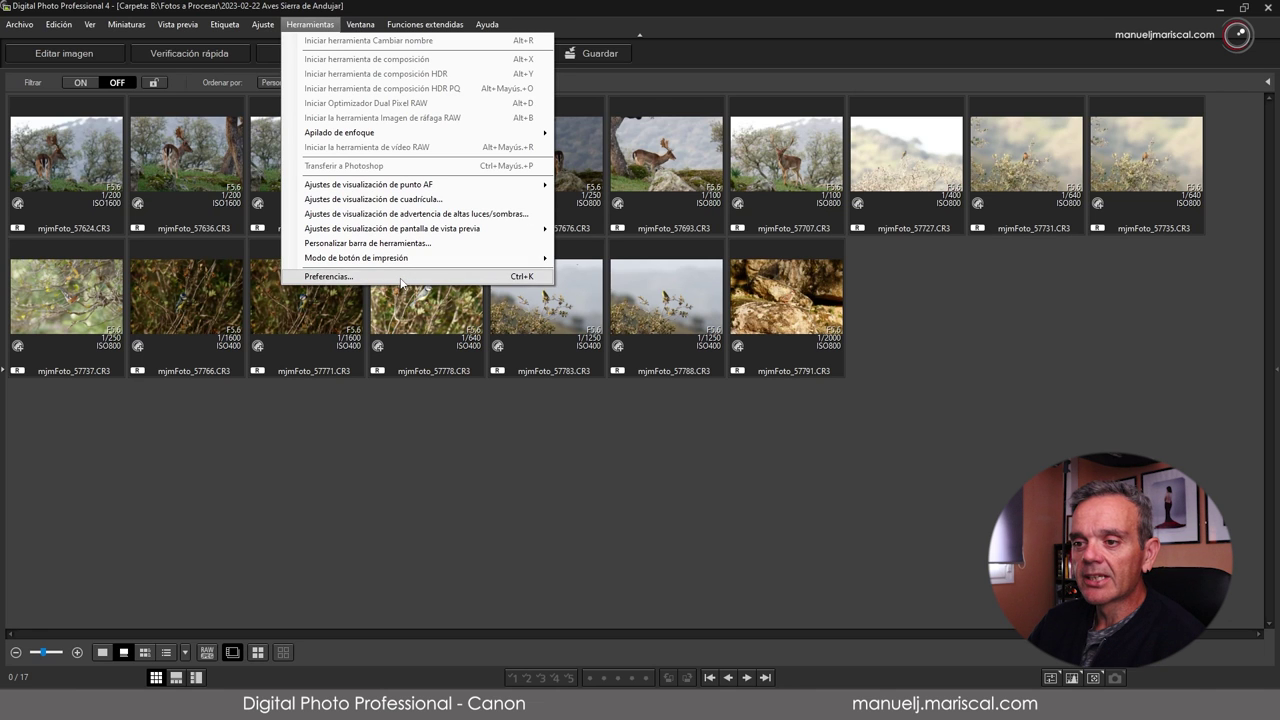
{"action": "left_click", "coordinate": [330, 276]}
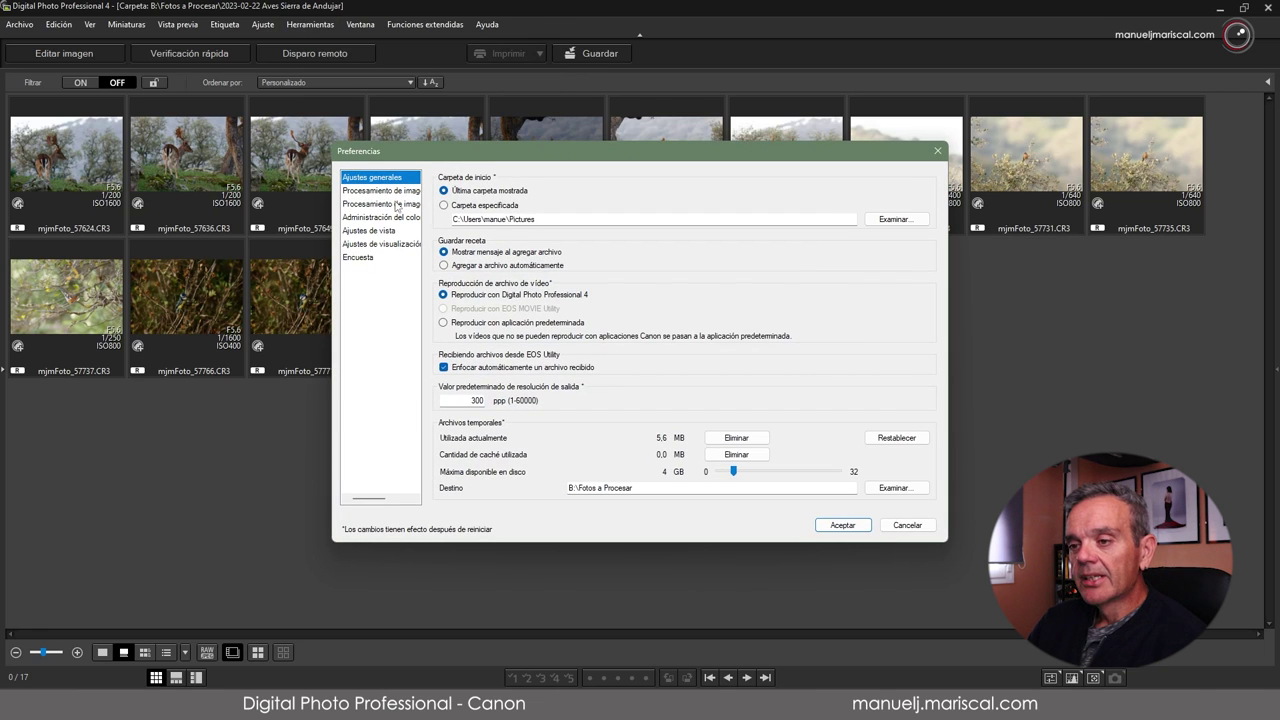
{"action": "left_click_drag", "start_coordinate": [525, 153], "coordinate": [531, 127]}
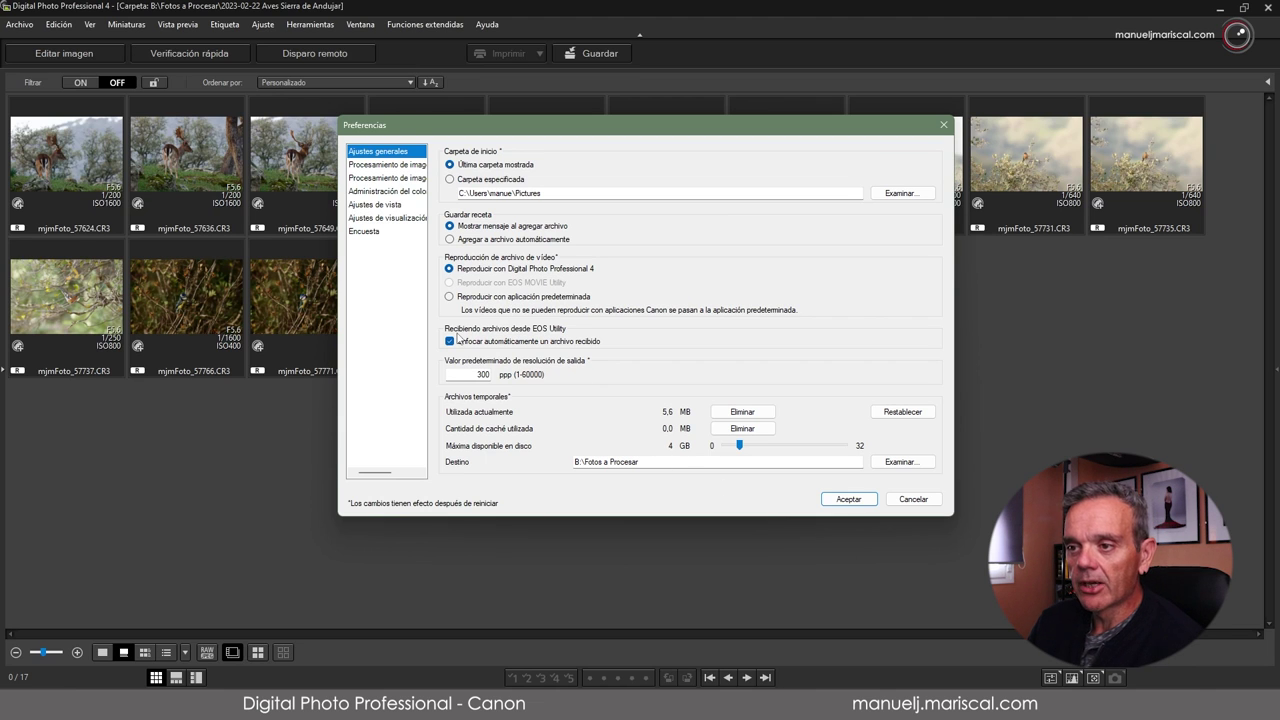
{"action": "left_click", "coordinate": [384, 166]}
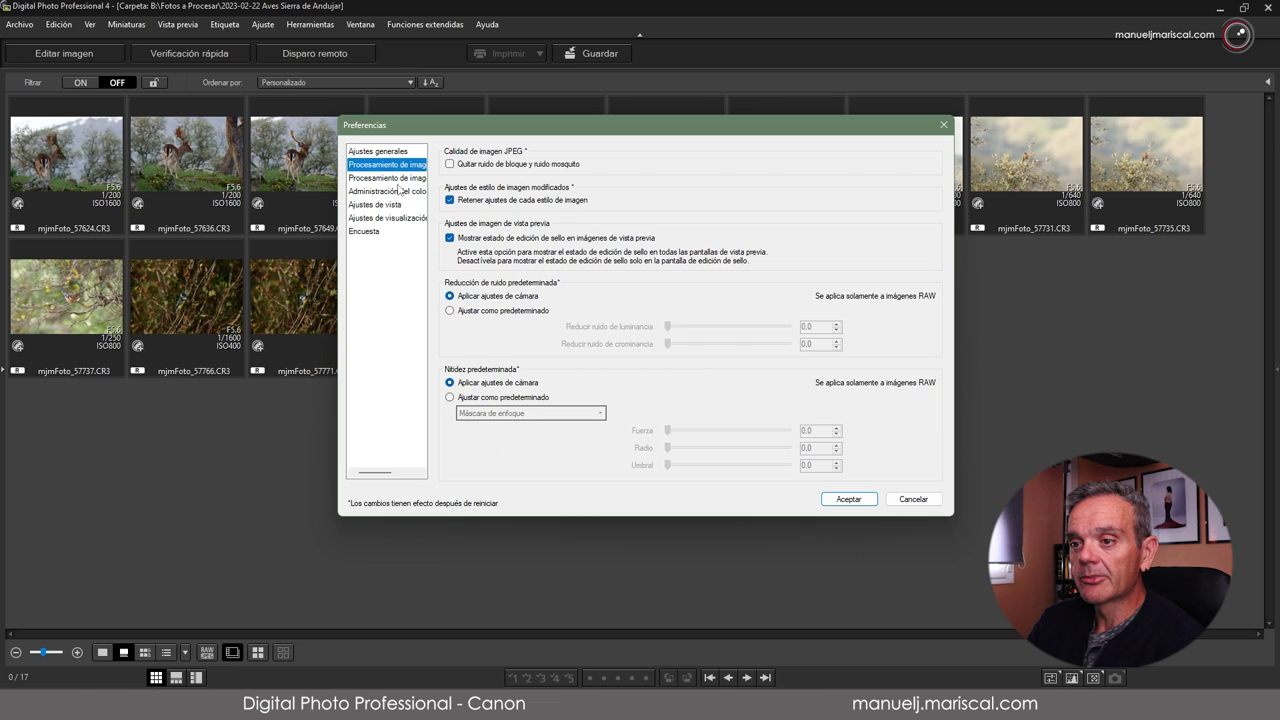
{"action": "left_click", "coordinate": [378, 191]}
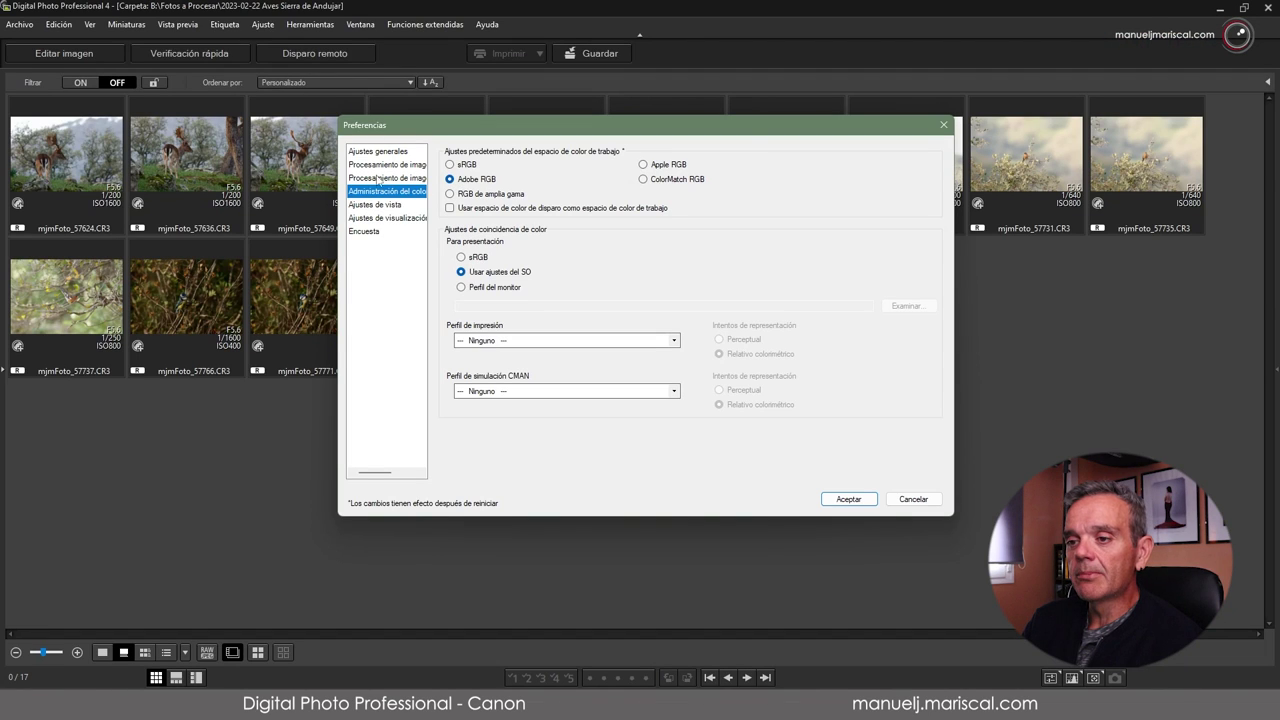
{"action": "left_click", "coordinate": [374, 205]}
{"action": "left_click", "coordinate": [370, 219]}
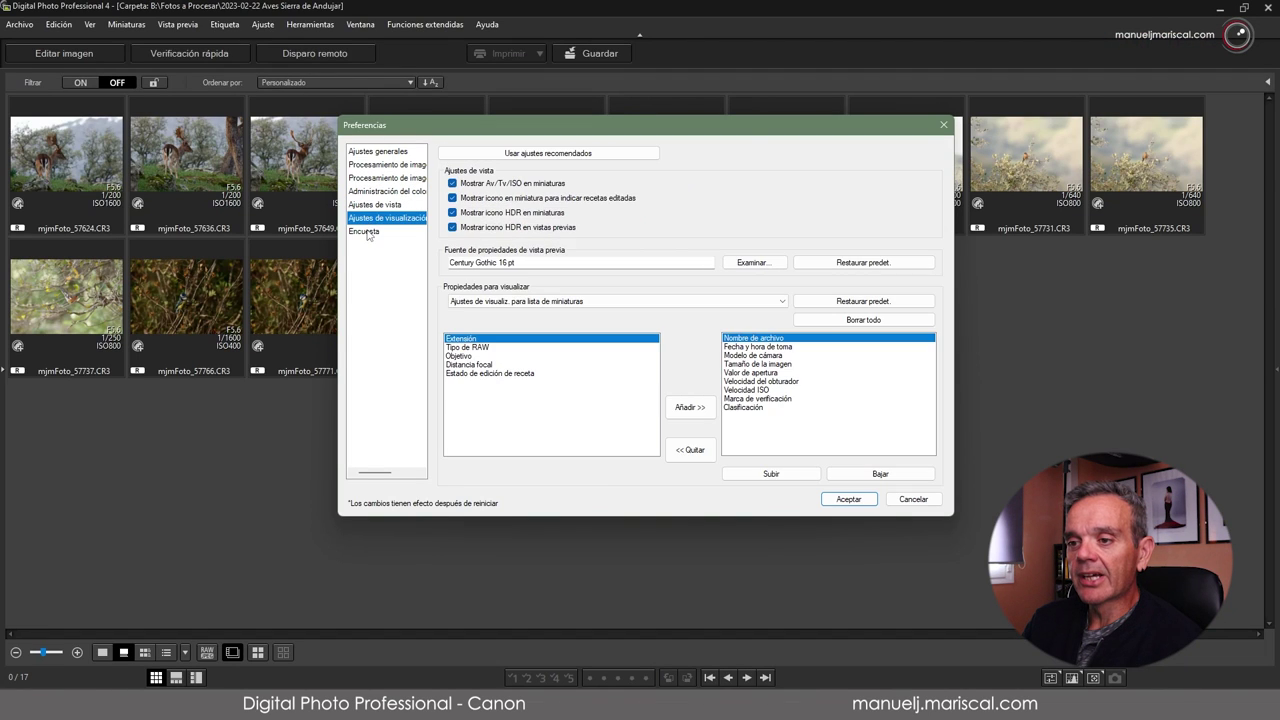
{"action": "left_click", "coordinate": [367, 233]}
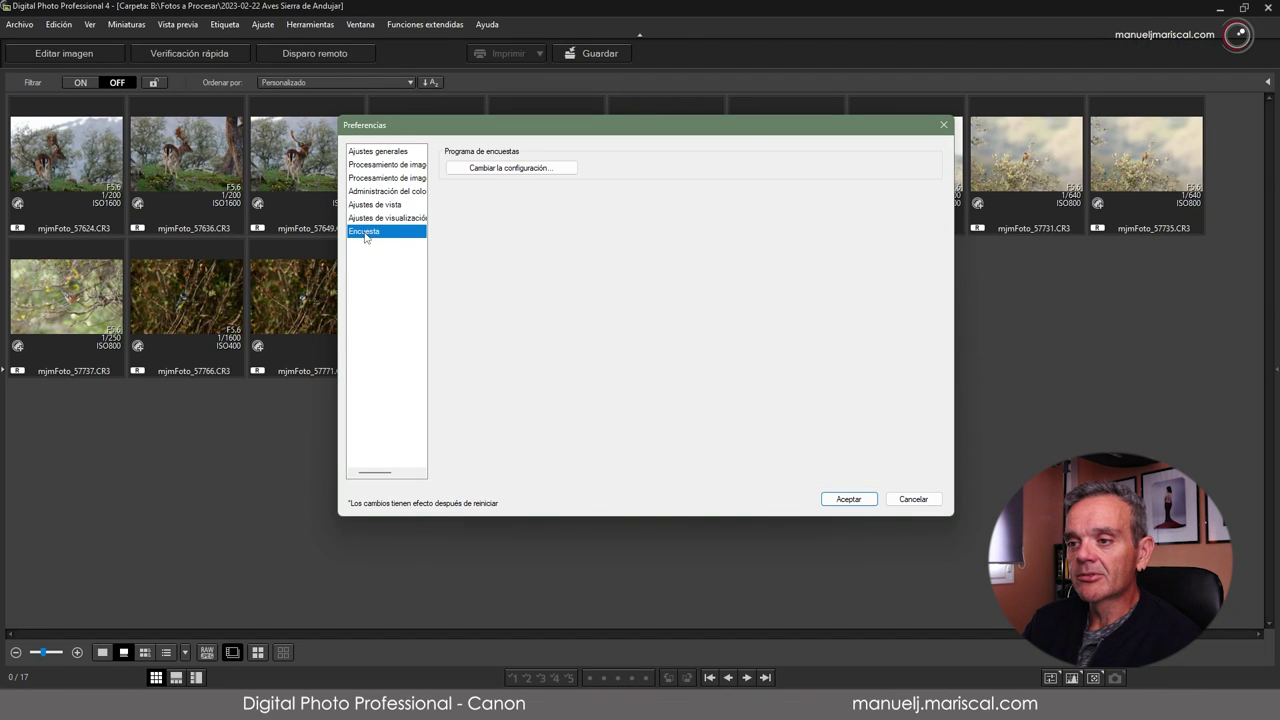
Review the color management, view, display, image processing and general preferences again, and close them without changes.
{"action": "left_click", "coordinate": [375, 154]}
{"action": "left_click", "coordinate": [381, 192]}
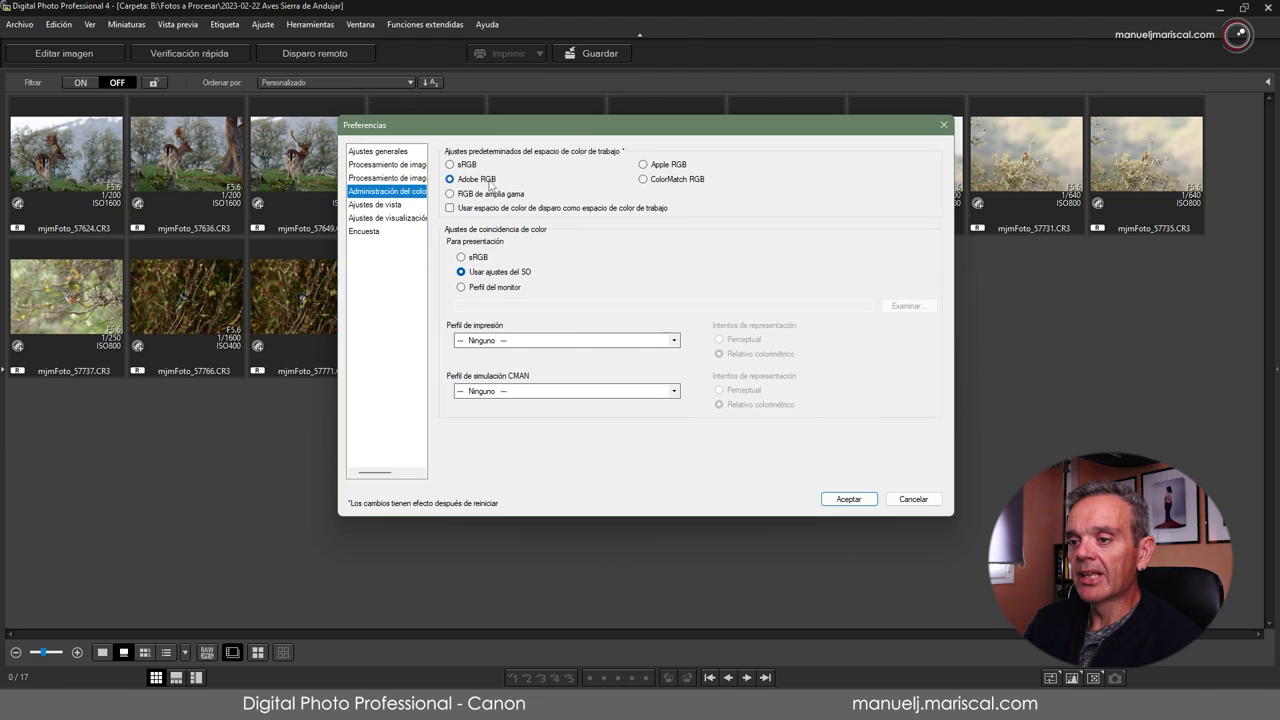
{"action": "left_click", "coordinate": [387, 206]}
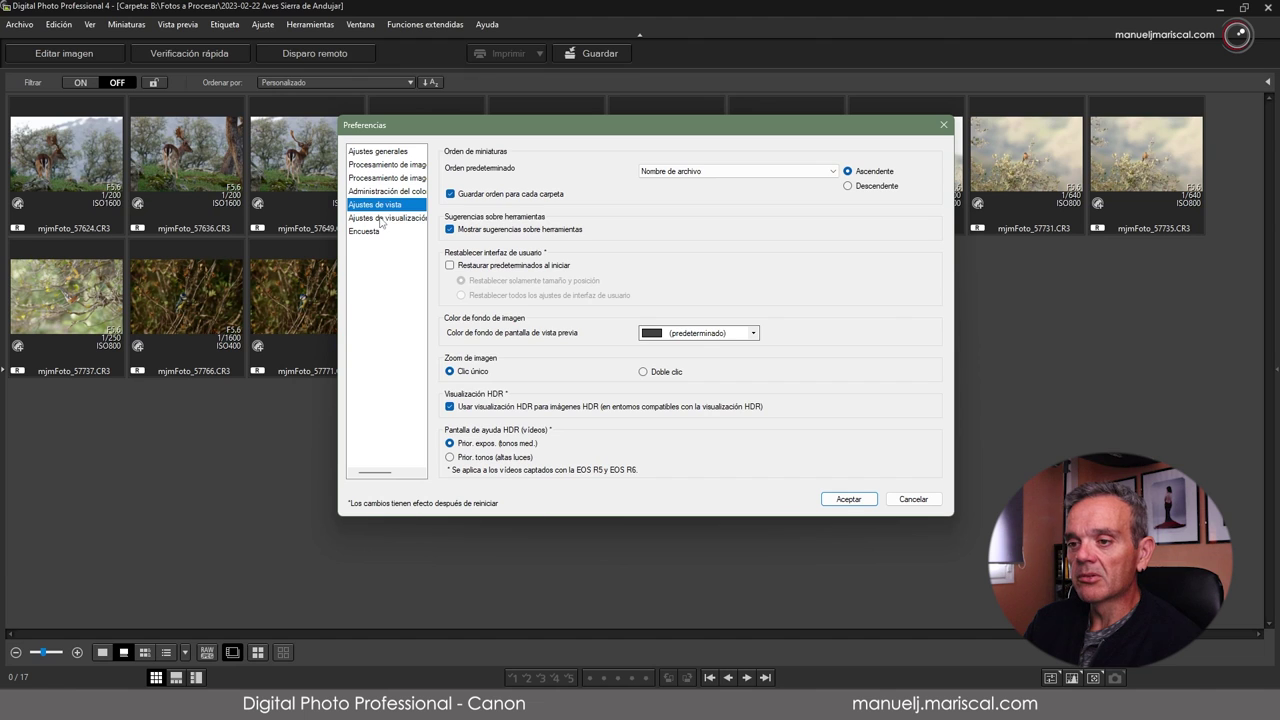
{"action": "left_click", "coordinate": [384, 221]}
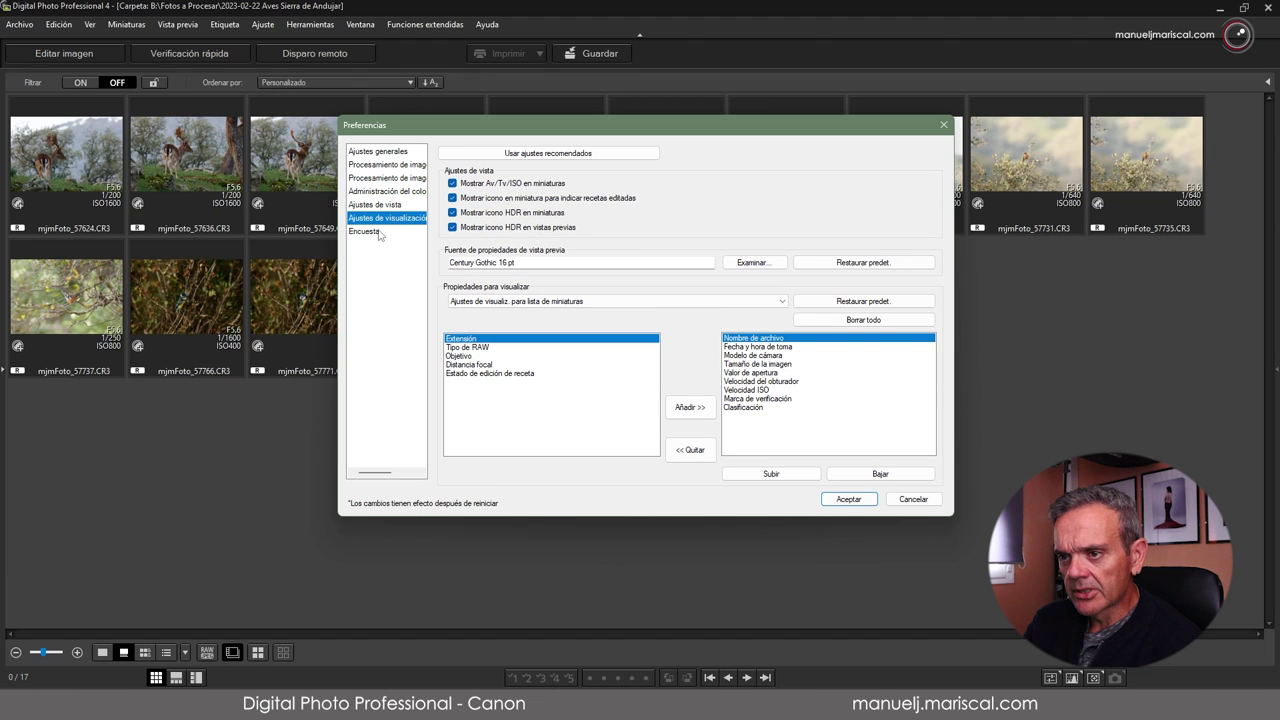
{"action": "left_click", "coordinate": [387, 178]}
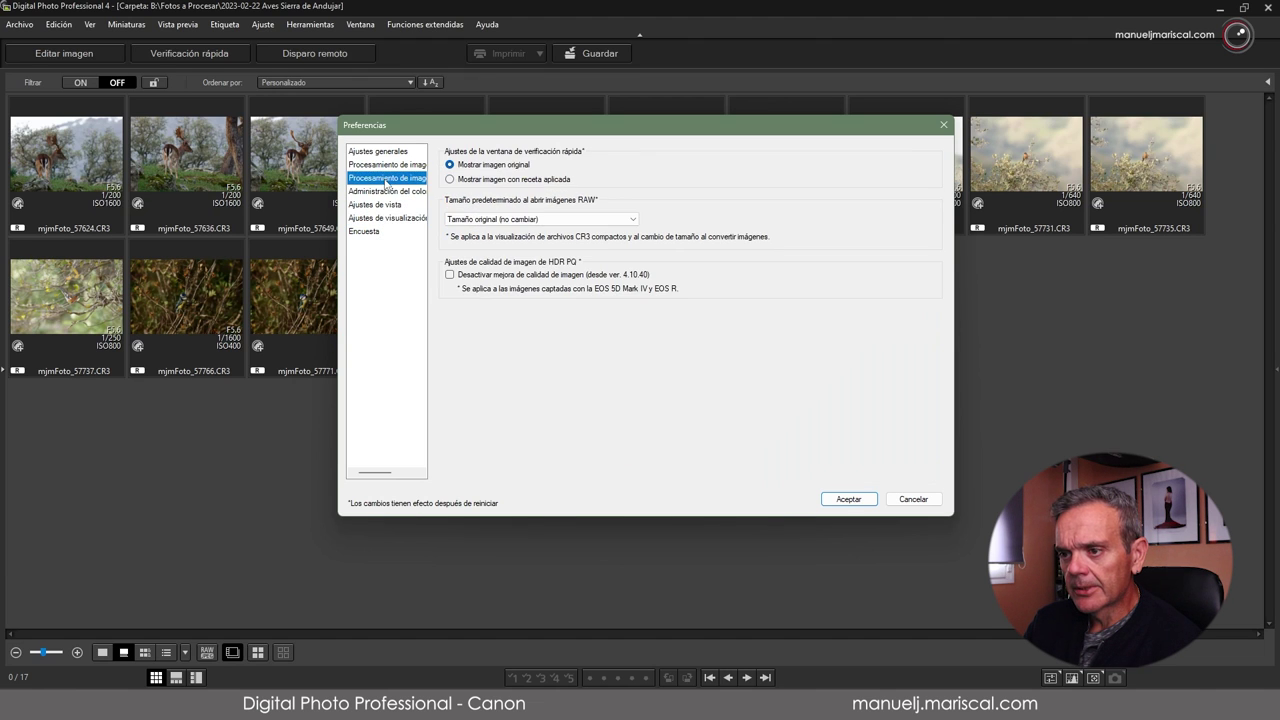
{"action": "left_click", "coordinate": [386, 166]}
{"action": "left_click", "coordinate": [385, 152]}
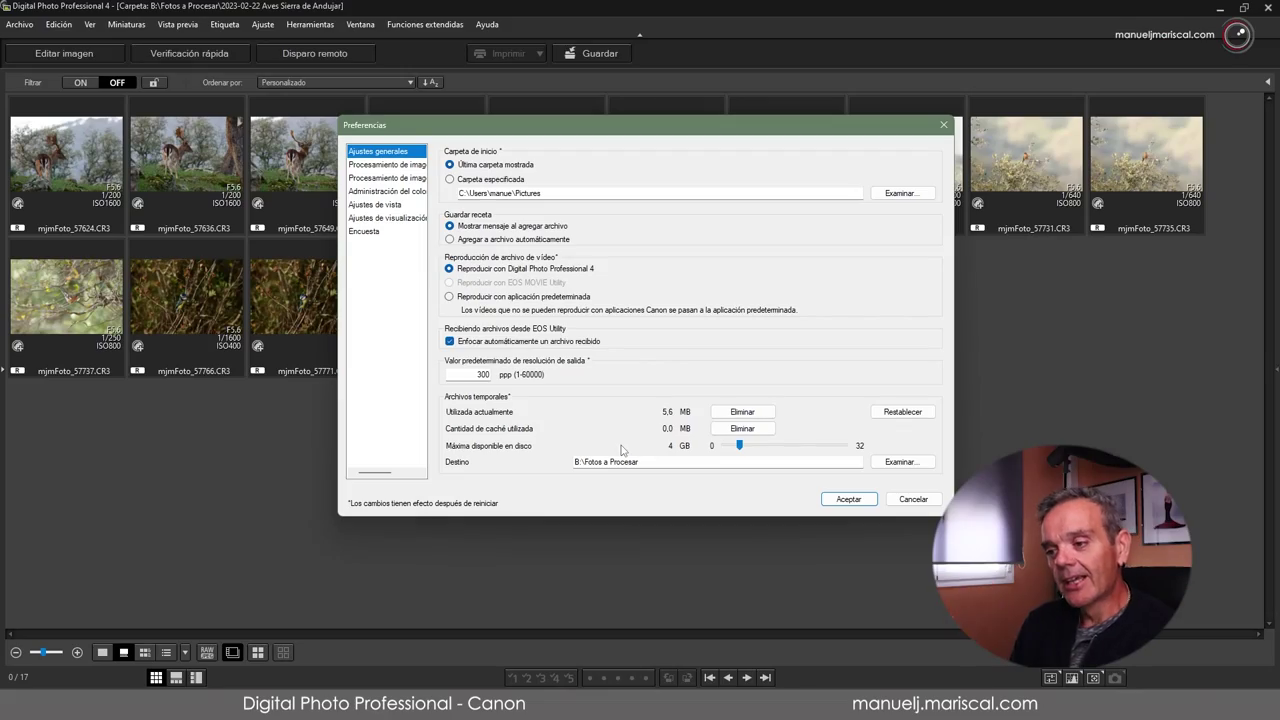
{"action": "left_click", "coordinate": [910, 500]}
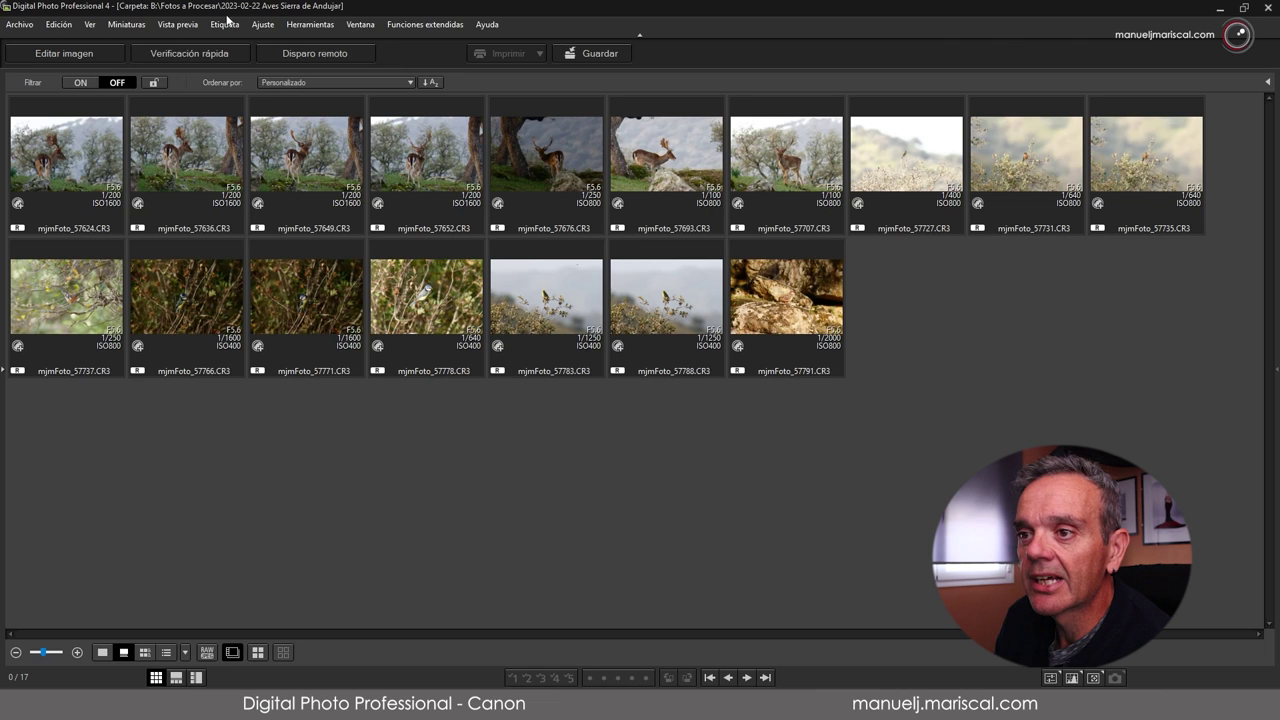
Select all images, examine the rename tool's original and modified file name lists, and leave without renaming.
{"action": "left_click", "coordinate": [52, 26]}
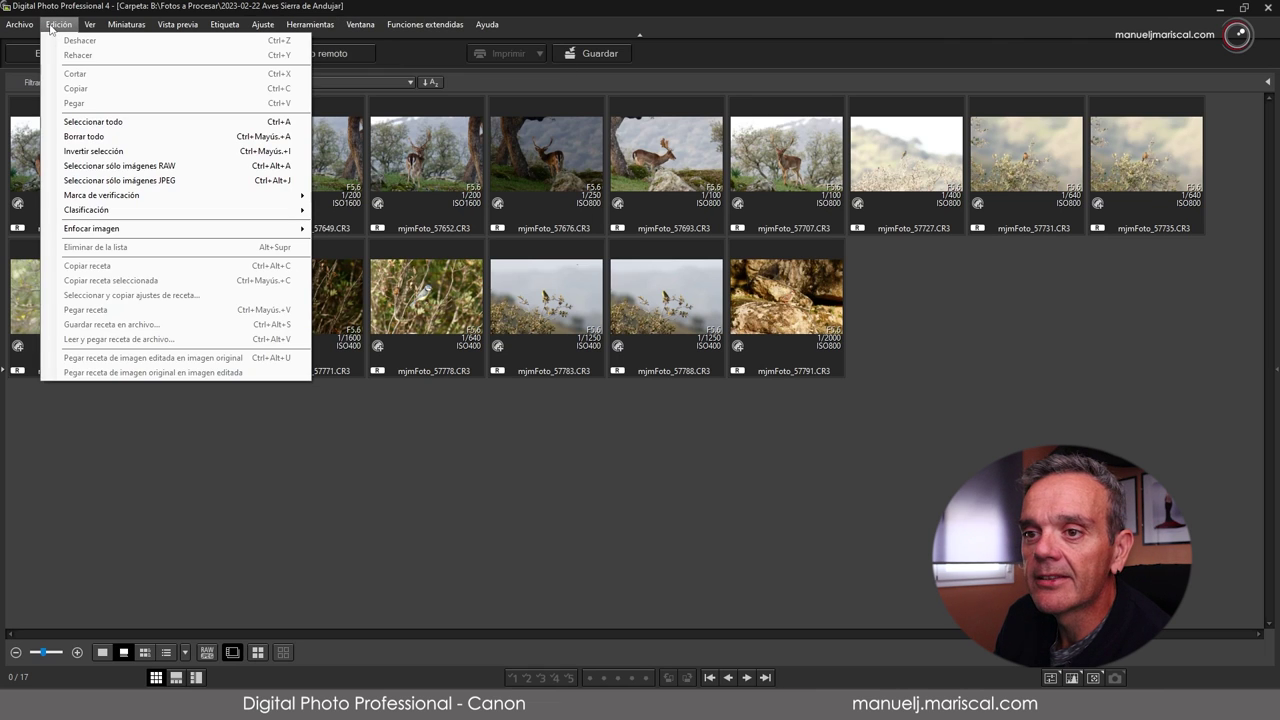
{"action": "left_click", "coordinate": [165, 123]}
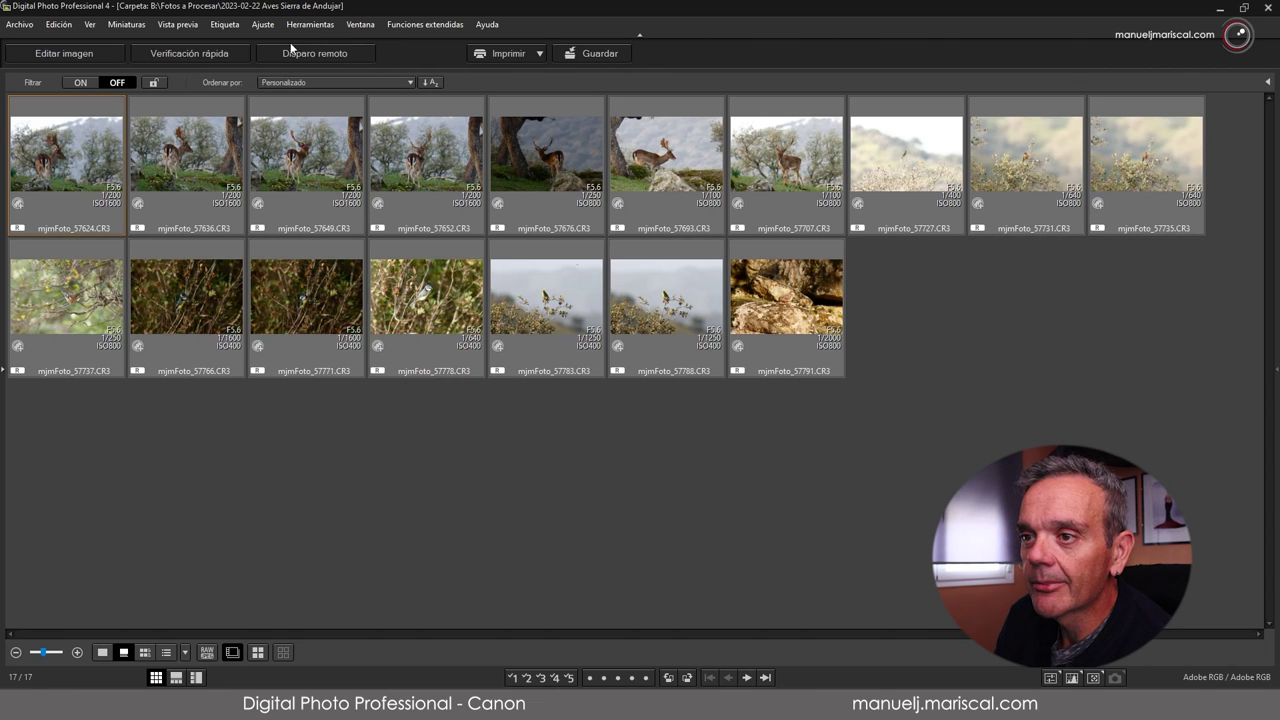
{"action": "left_click", "coordinate": [322, 30]}
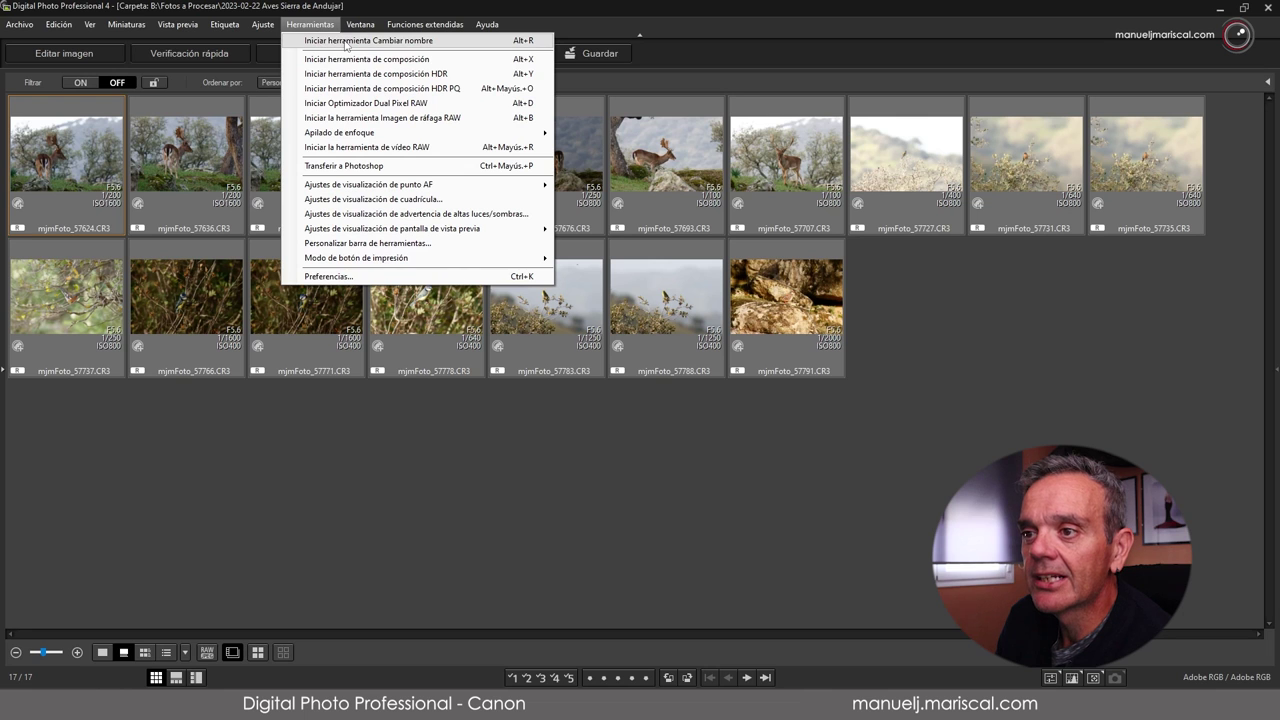
{"action": "left_click", "coordinate": [430, 40]}
{"action": "left_click_drag", "start_coordinate": [737, 144], "coordinate": [619, 92]}
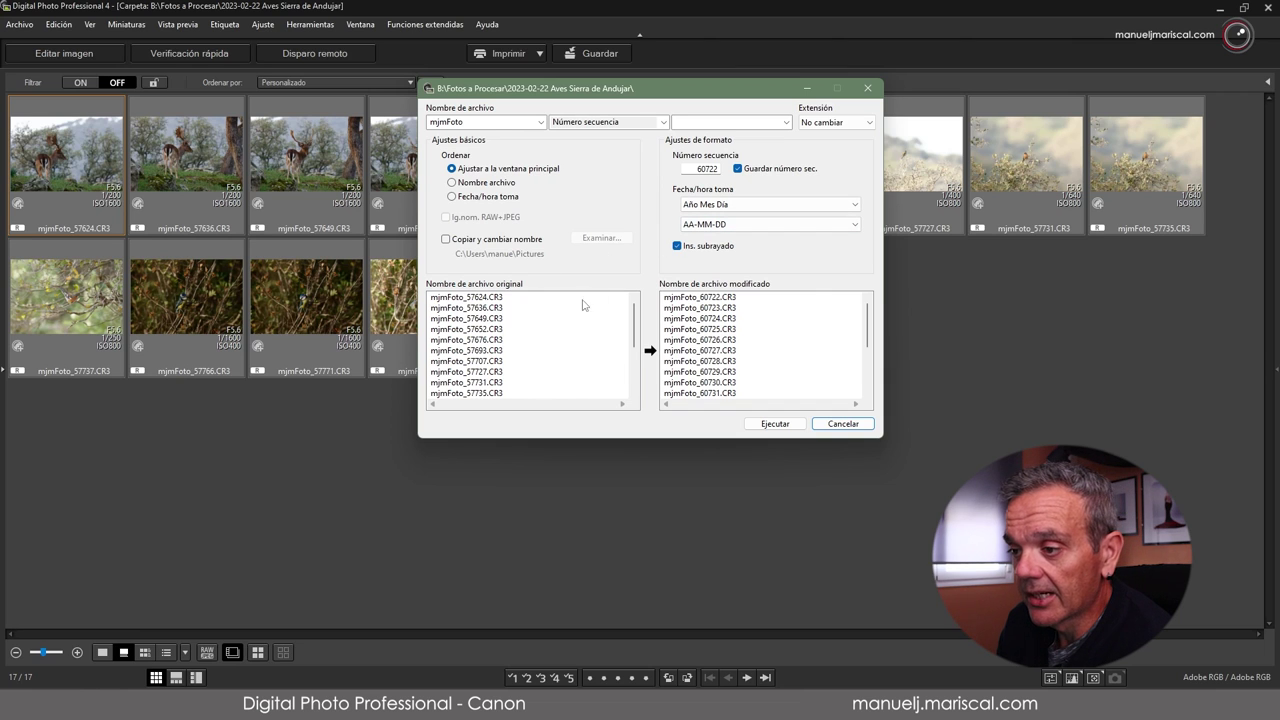
{"action": "left_click_drag", "start_coordinate": [633, 334], "coordinate": [634, 375]}
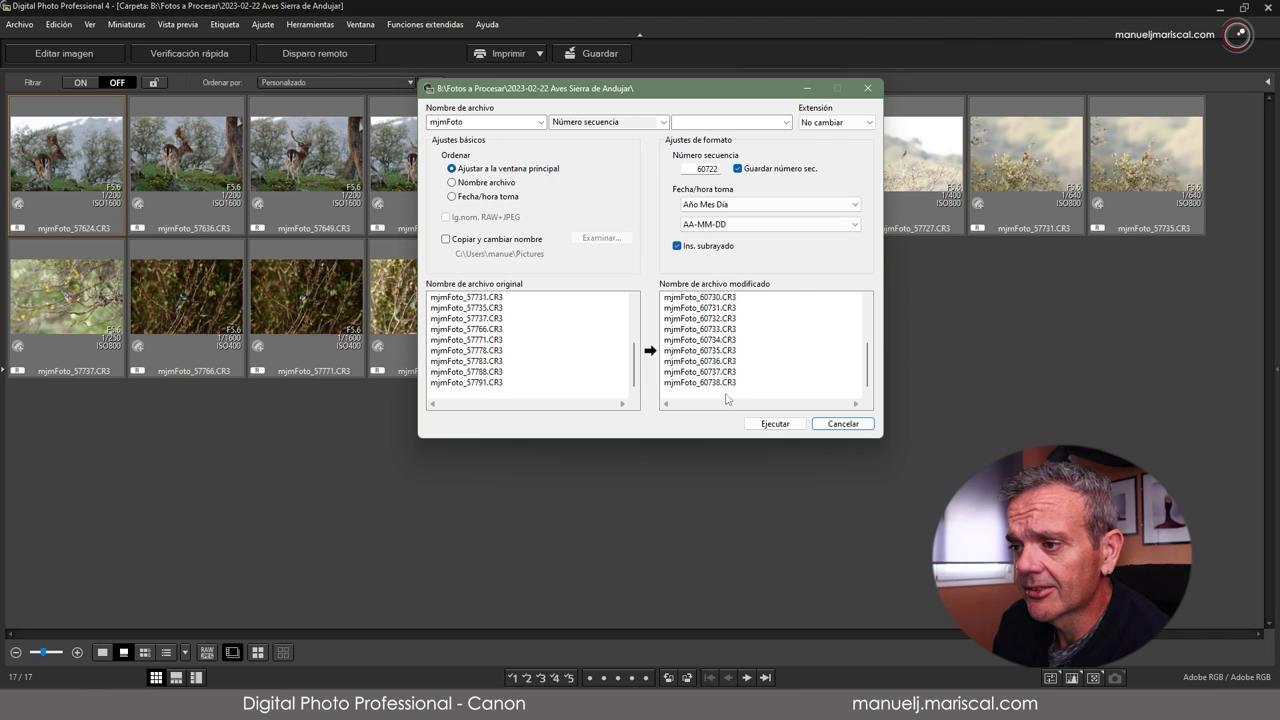
{"action": "left_click_drag", "start_coordinate": [651, 93], "coordinate": [738, 115]}
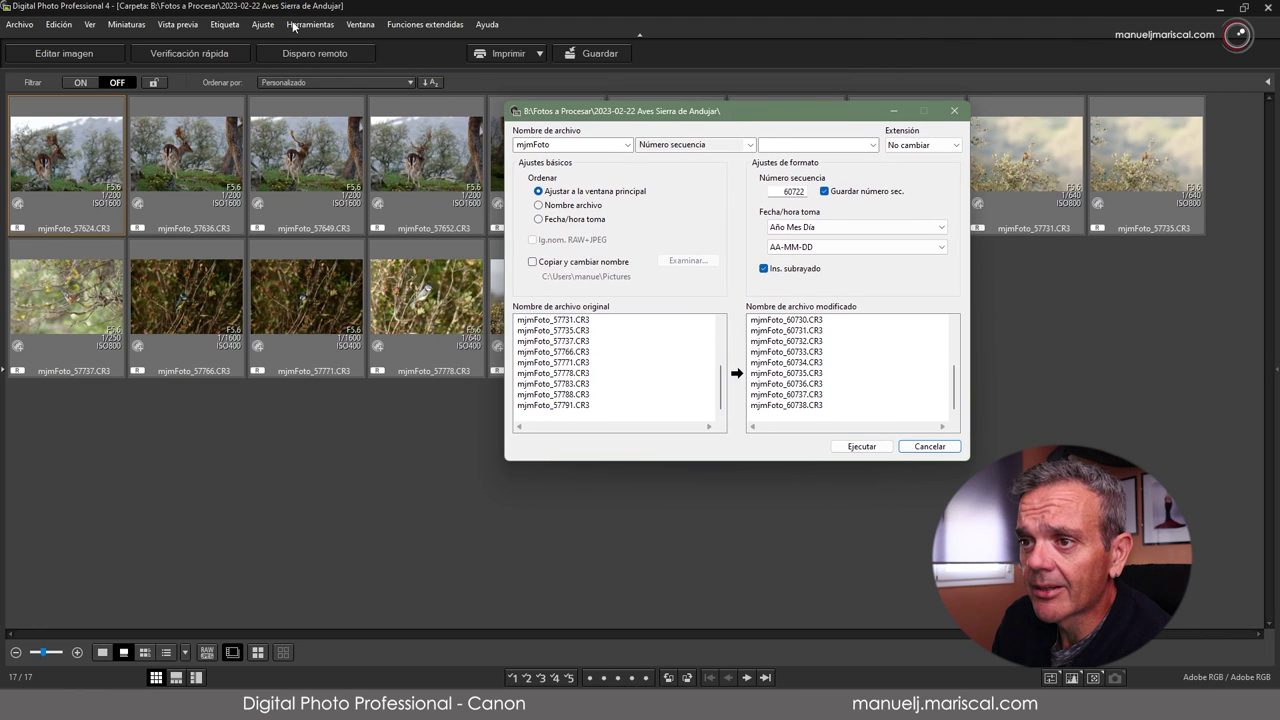
{"action": "left_click_drag", "start_coordinate": [634, 116], "coordinate": [618, 117]}
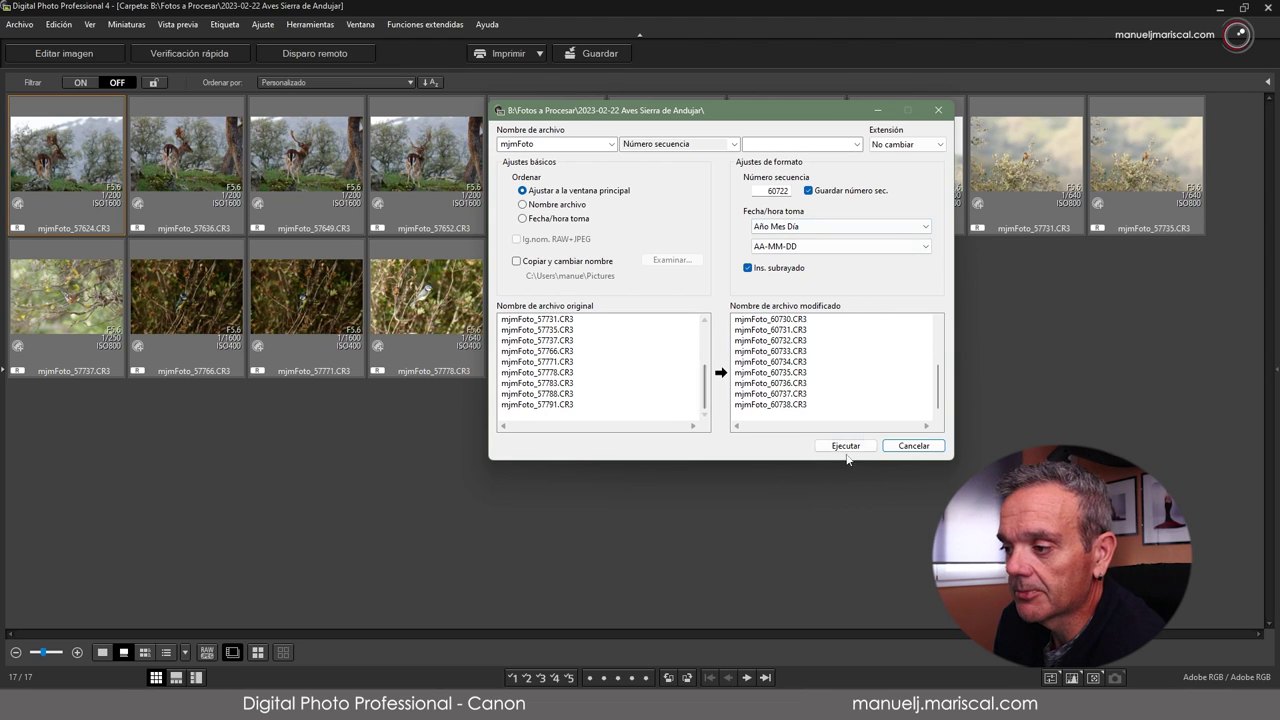
{"action": "left_click", "coordinate": [913, 445]}
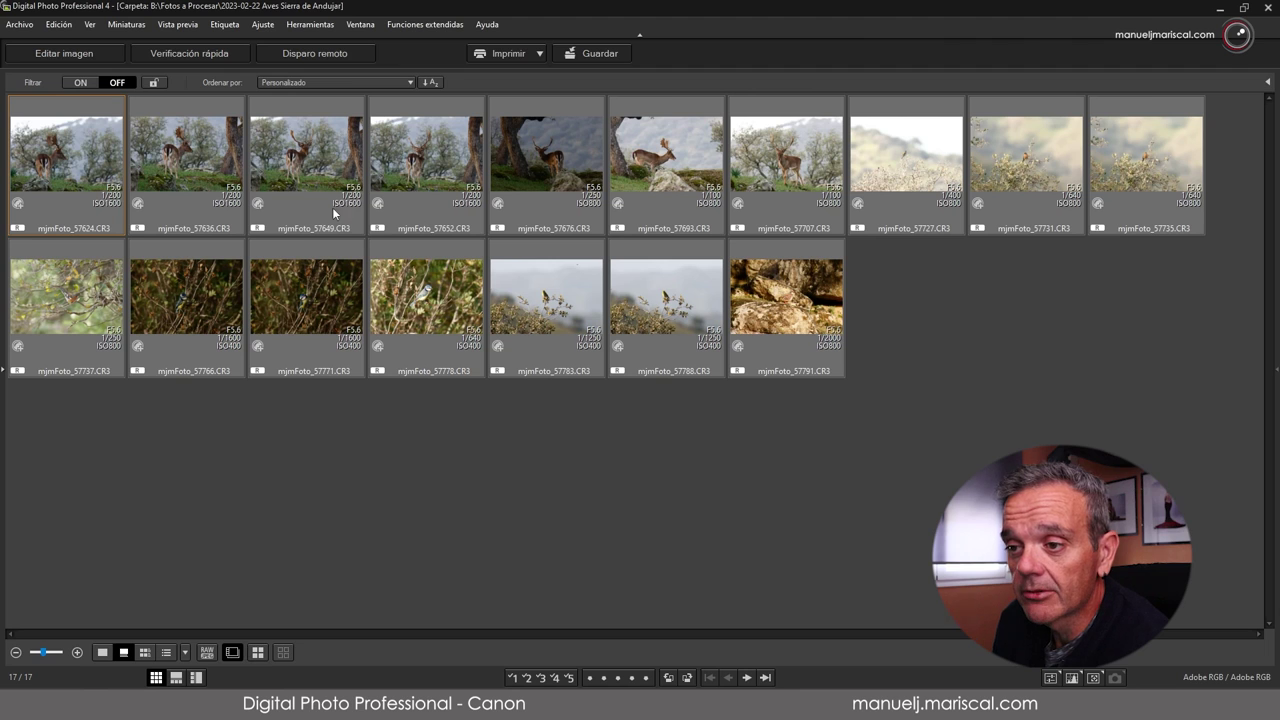
{"action": "left_click", "coordinate": [350, 423]}
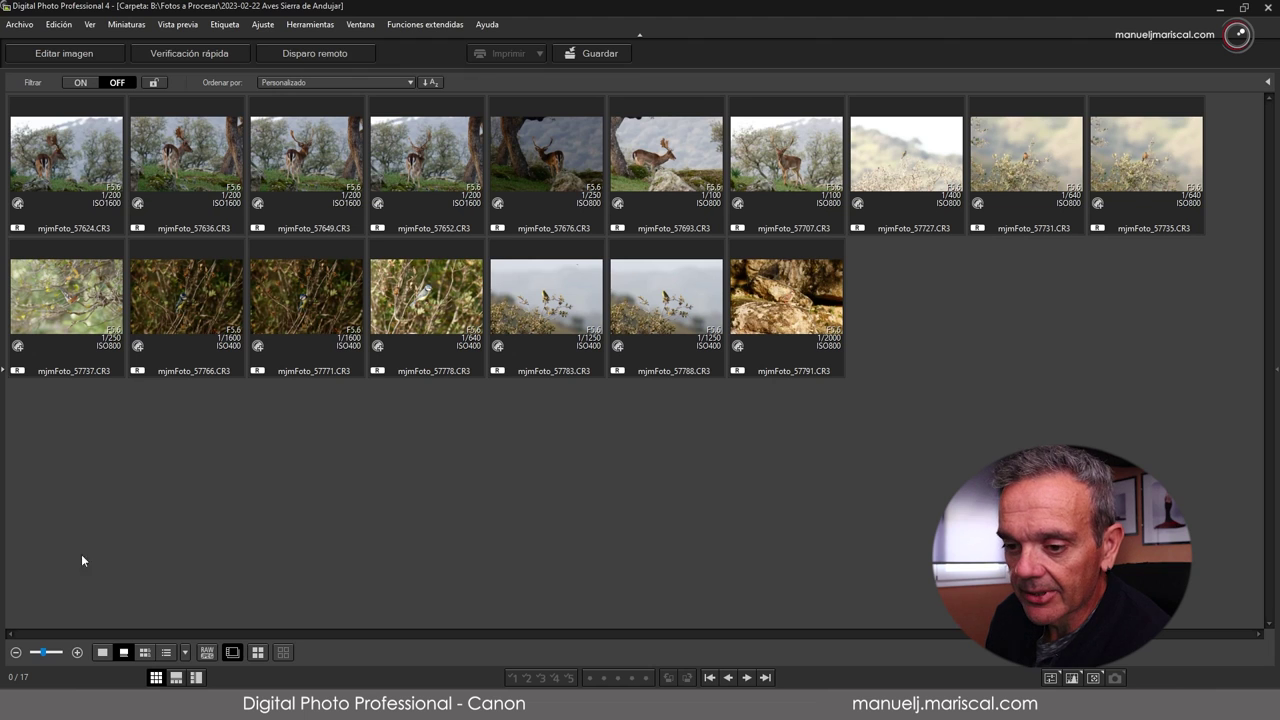
Preview mjmFoto_57693.CR3 in the layout with a vertical thumbnail strip and hide the image information overlay.
{"action": "left_click", "coordinate": [176, 679]}
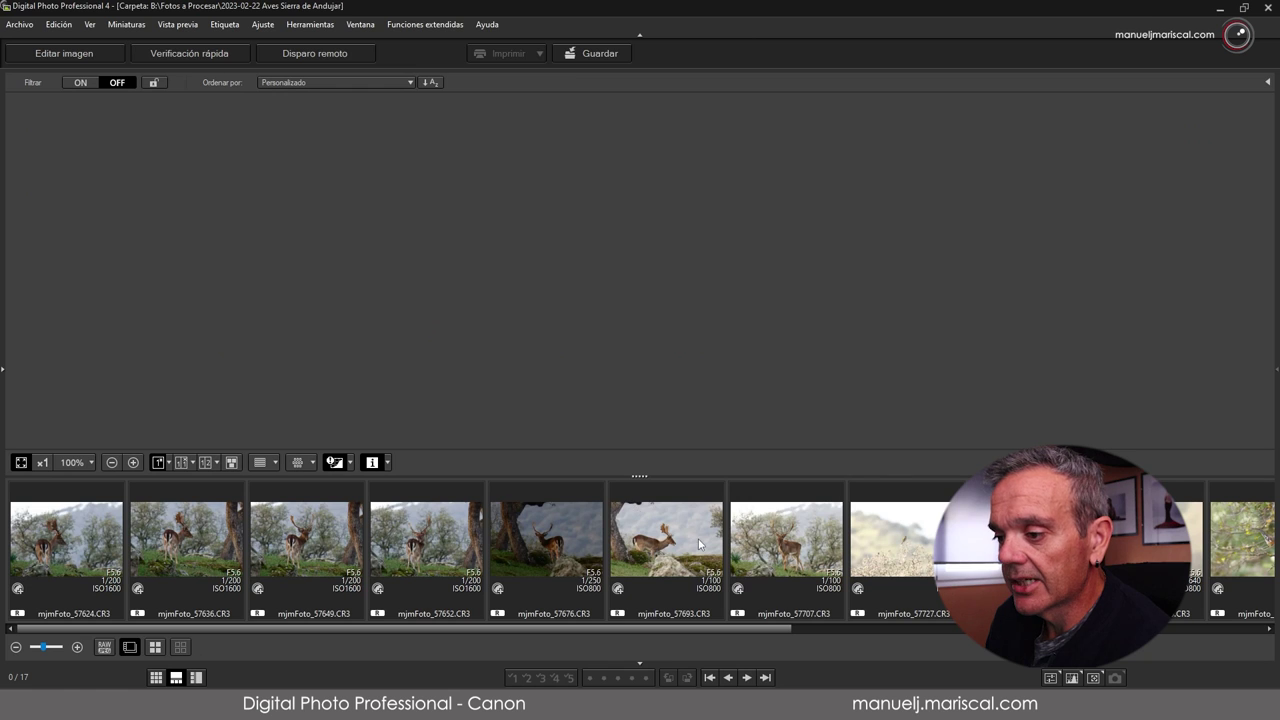
{"action": "left_click", "coordinate": [668, 550]}
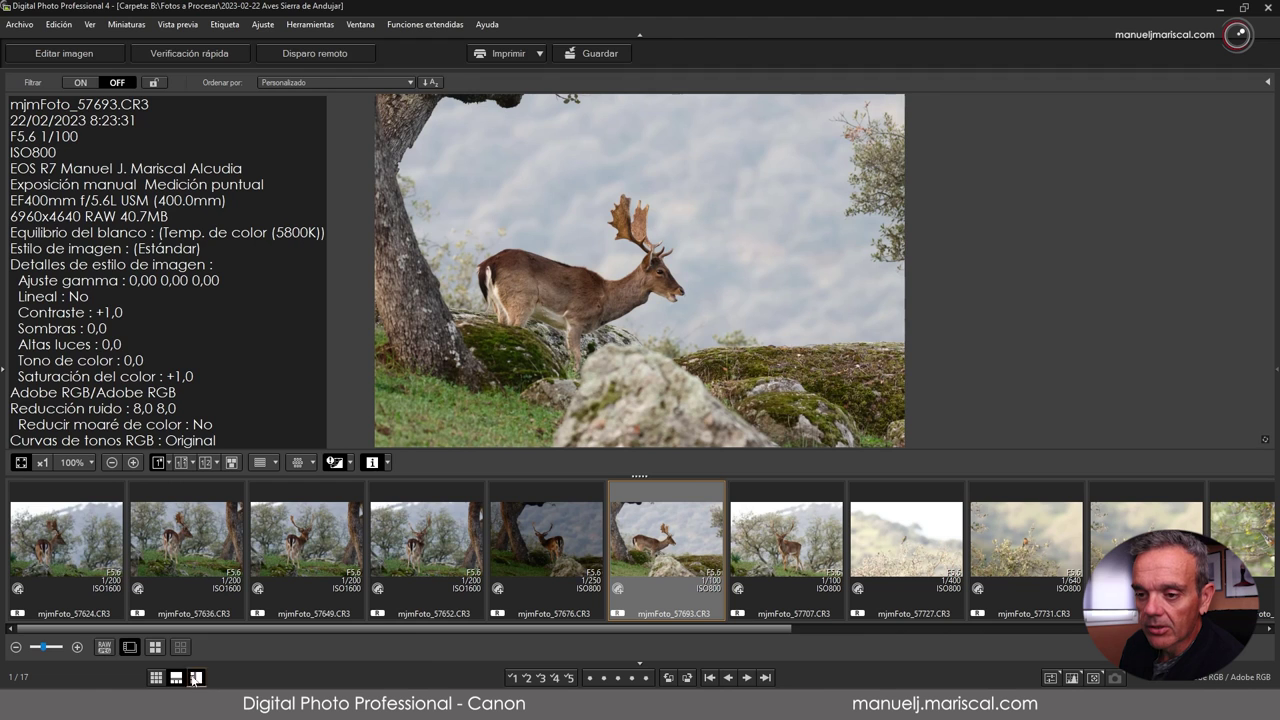
{"action": "left_click", "coordinate": [196, 677]}
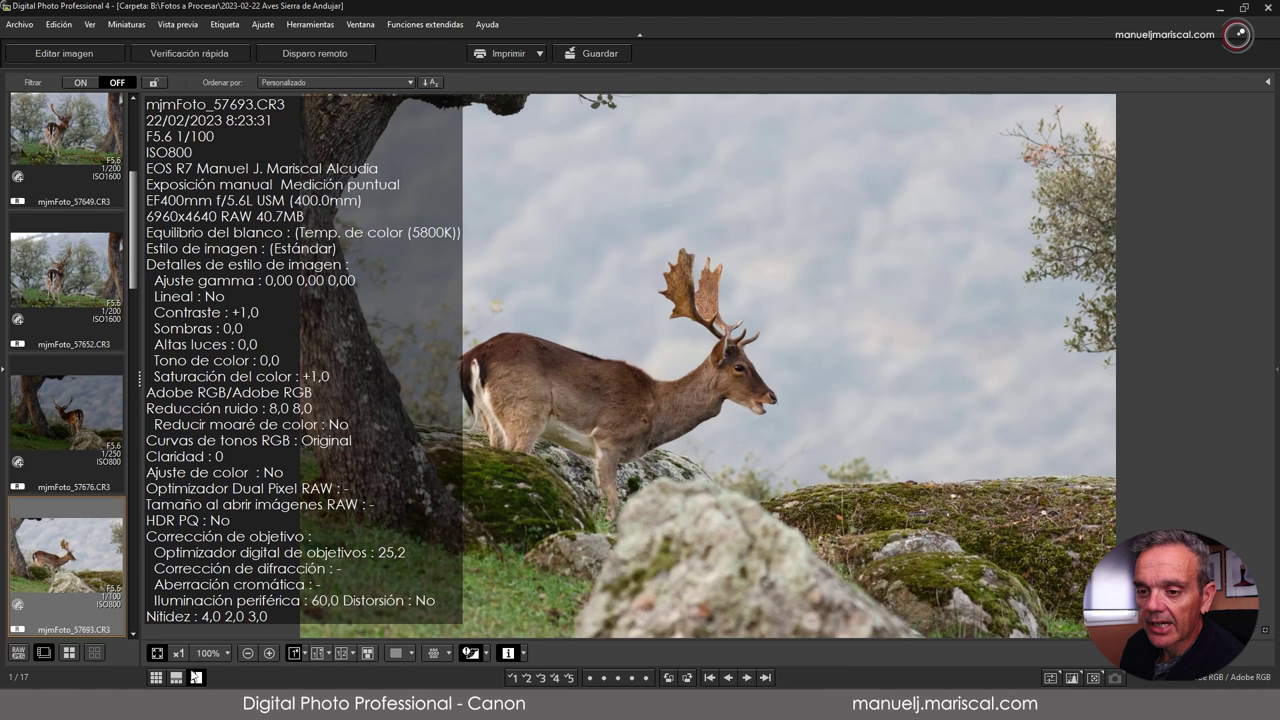
{"action": "left_click", "coordinate": [508, 652]}
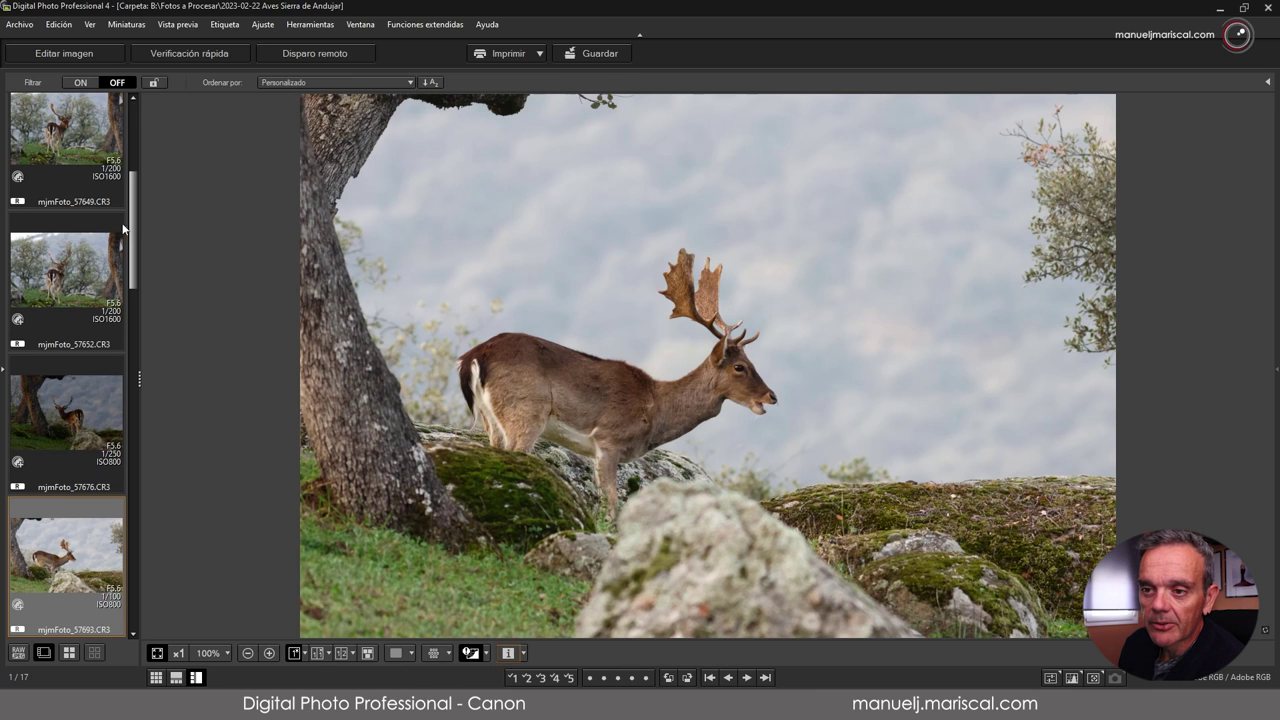
Preview the first deer photos in the thumbnail strip, ending with mjmFoto_57624.CR3 selected.
{"action": "scroll", "coordinate": [115, 182], "scroll_direction": "up", "scroll_amount": 3}
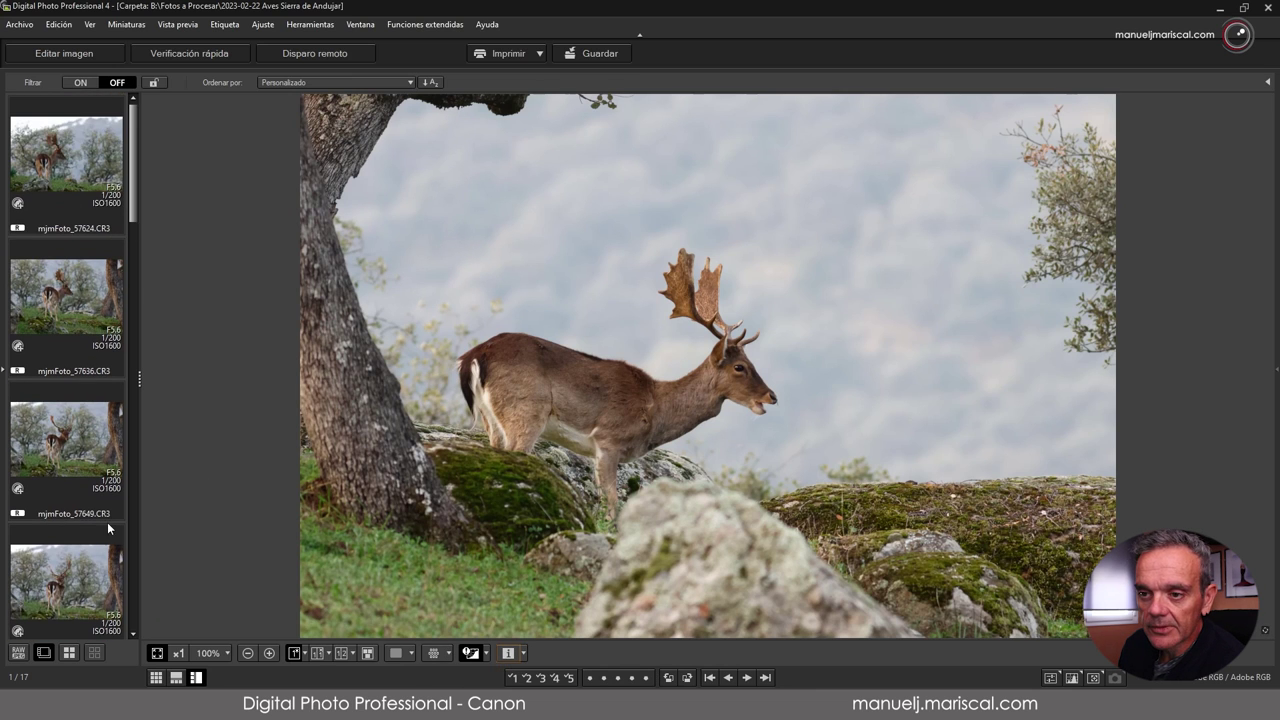
{"action": "left_click", "coordinate": [130, 235]}
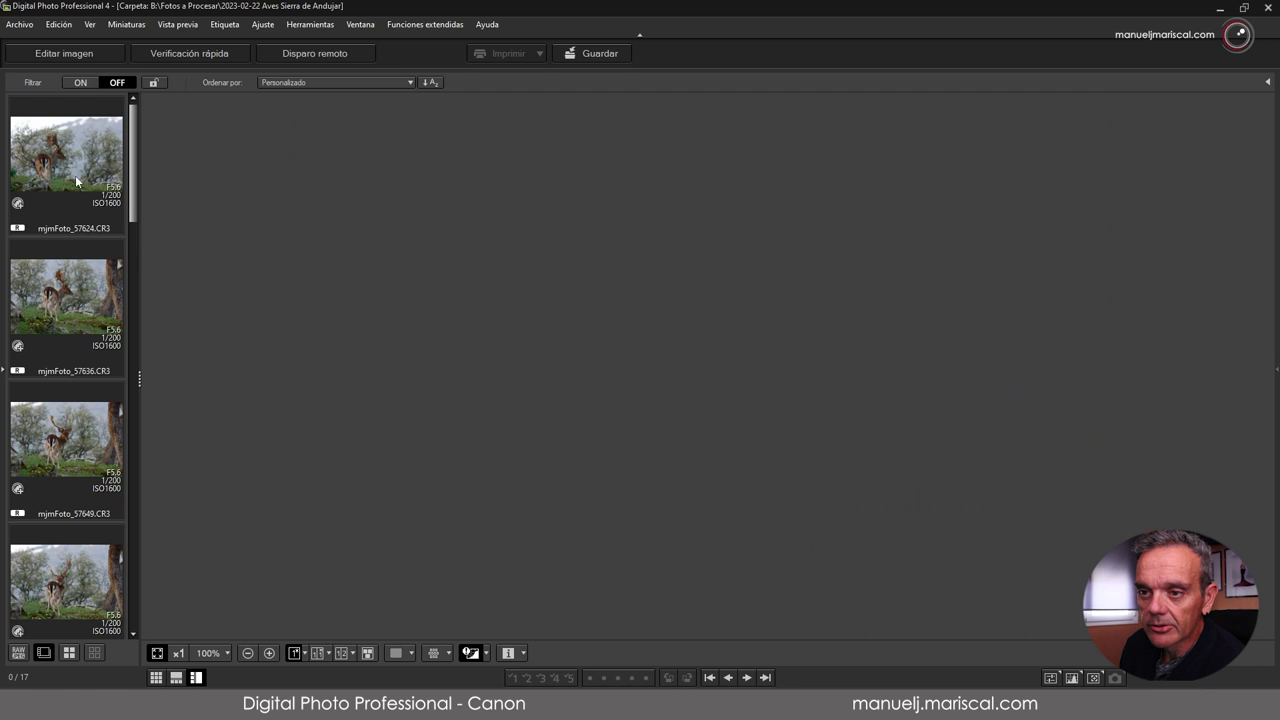
{"action": "left_click", "coordinate": [77, 181]}
{"action": "left_click", "coordinate": [52, 292]}
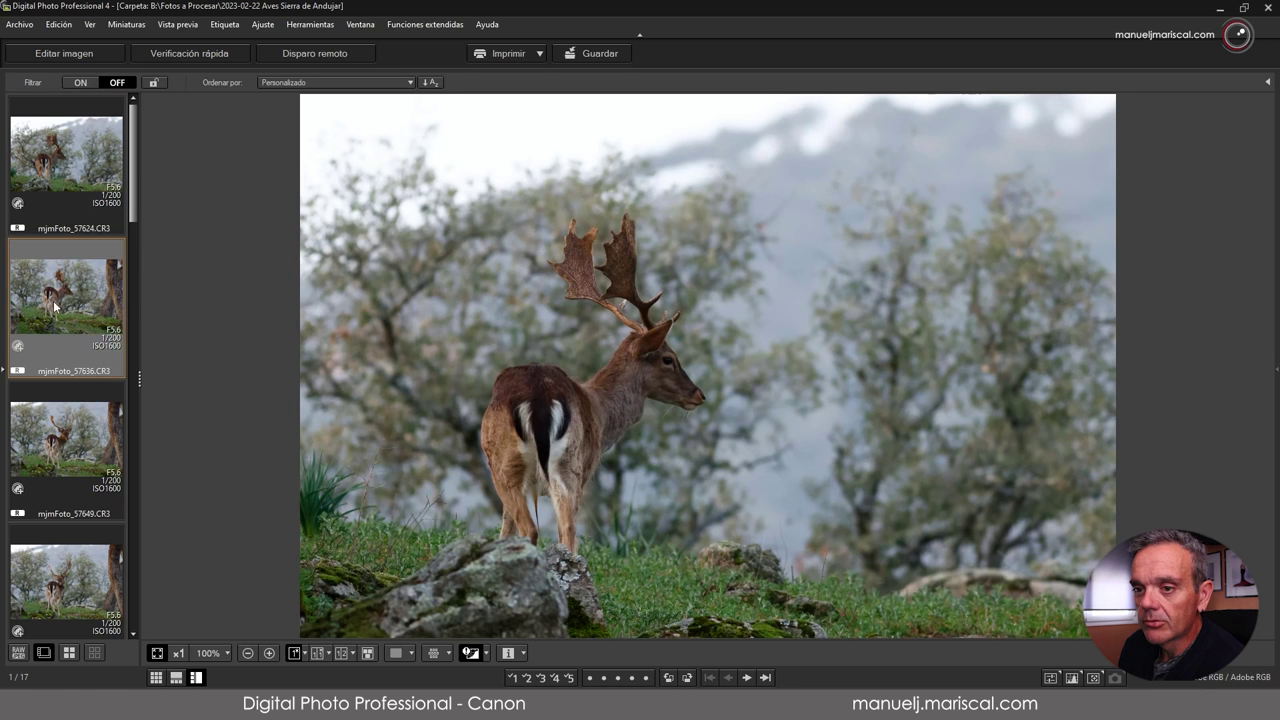
{"action": "left_click", "coordinate": [68, 177]}
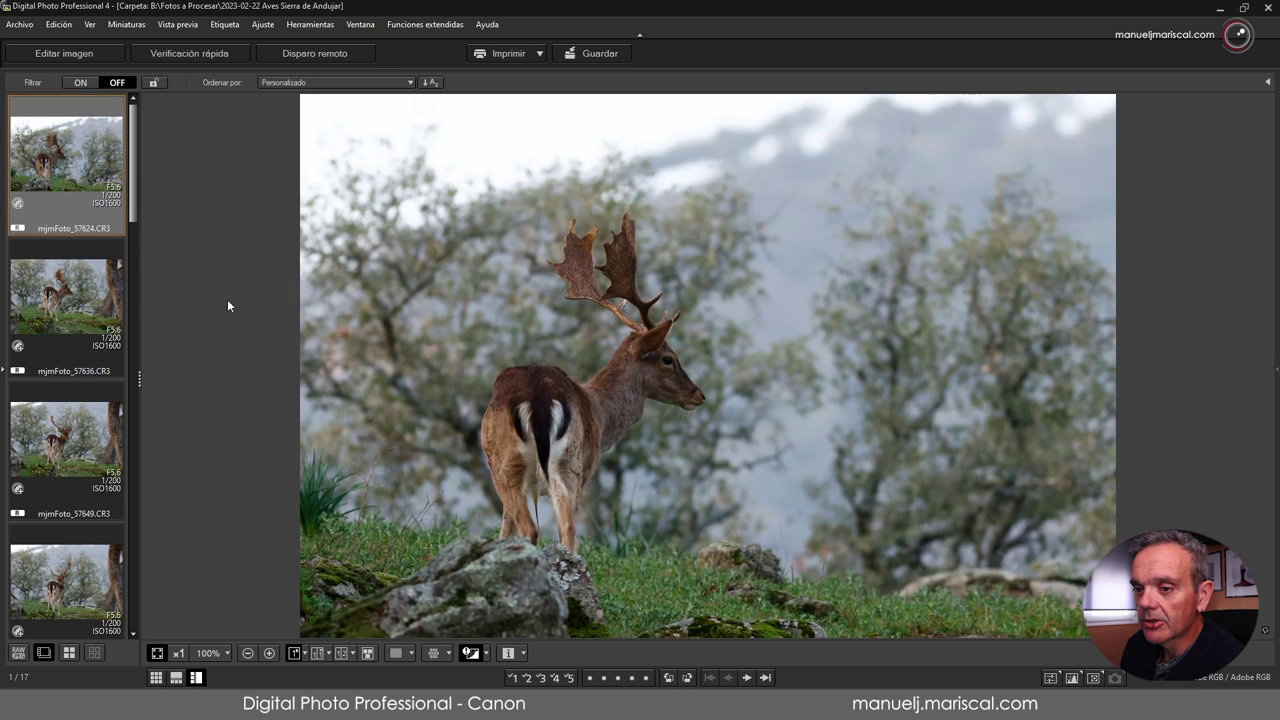
Compare mjmFoto_57624.CR3 with mjmFoto_57649.CR3 side by side, and view the first three deer photos together in the multiple-image preview.
{"action": "left_click", "coordinate": [341, 655]}
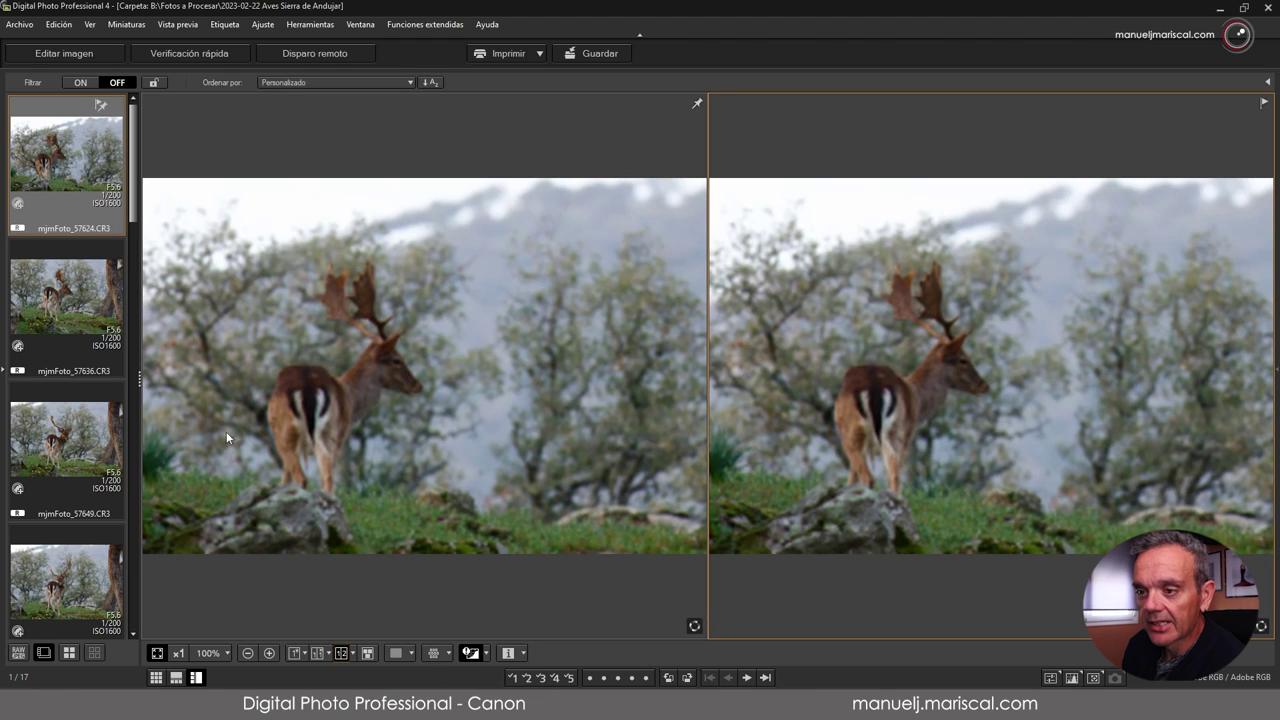
{"action": "left_click", "coordinate": [76, 451]}
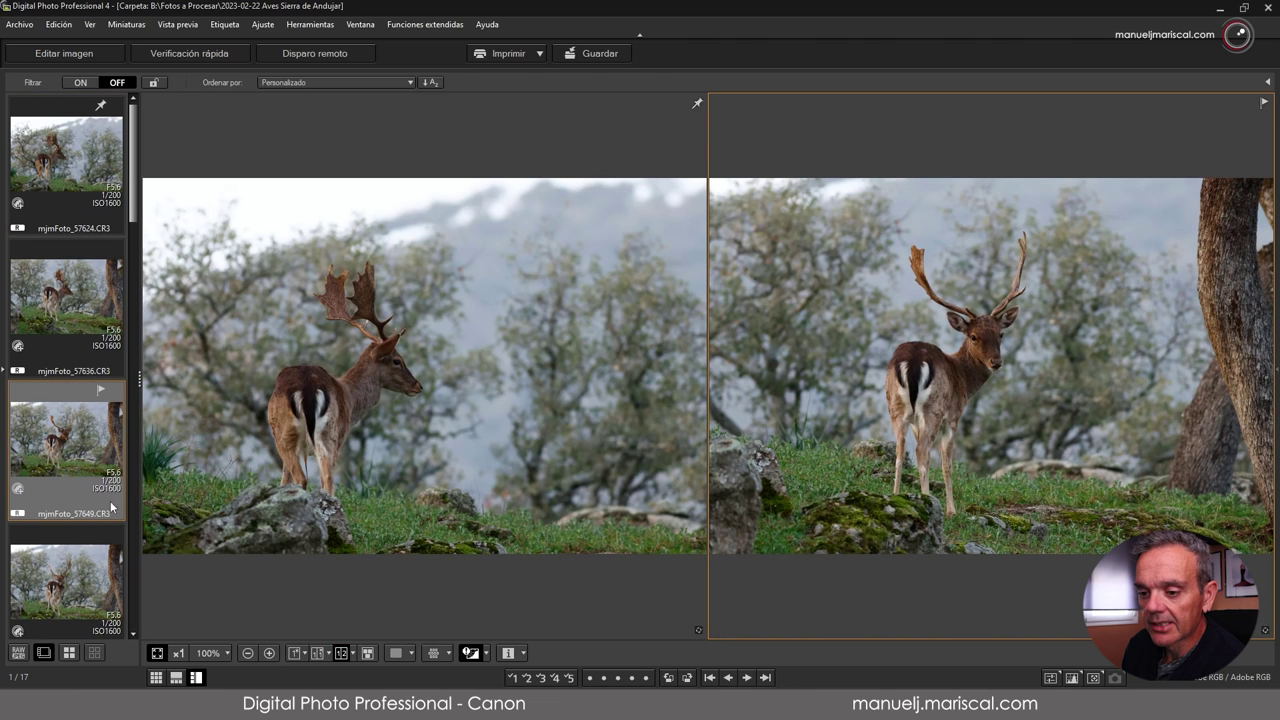
{"action": "left_click", "coordinate": [368, 653]}
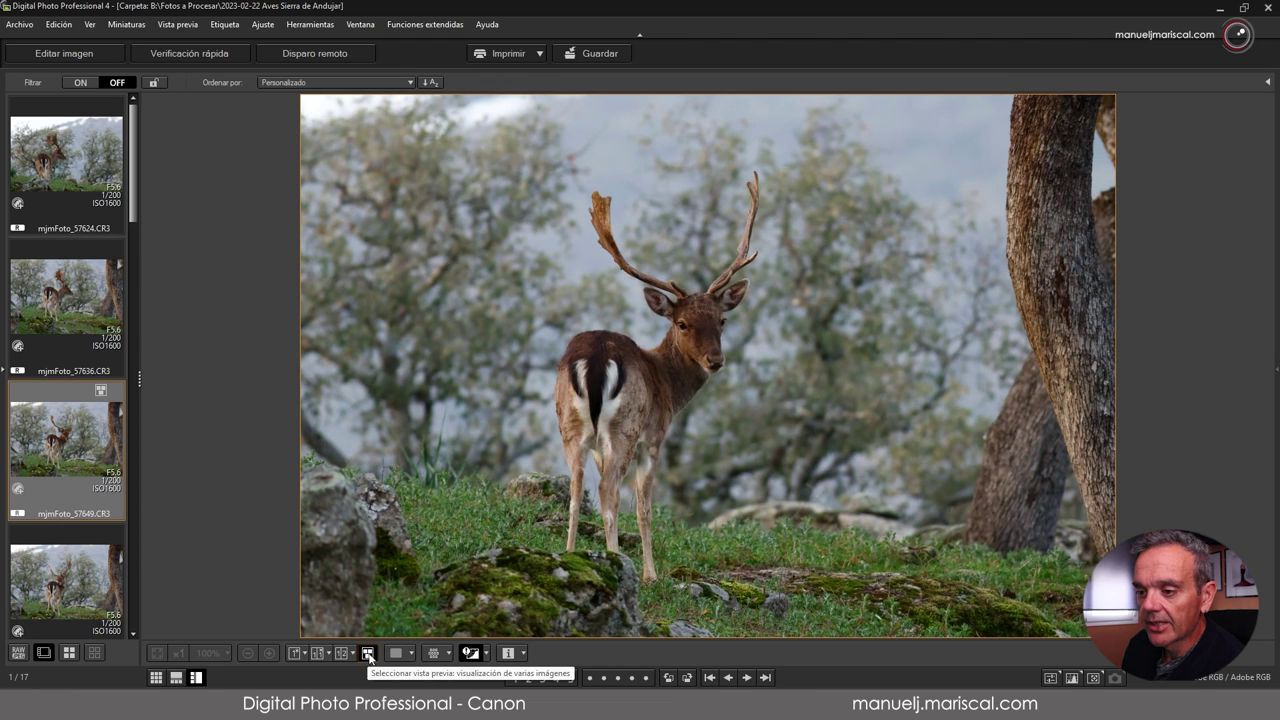
{"action": "left_click", "coordinate": [54, 201]}
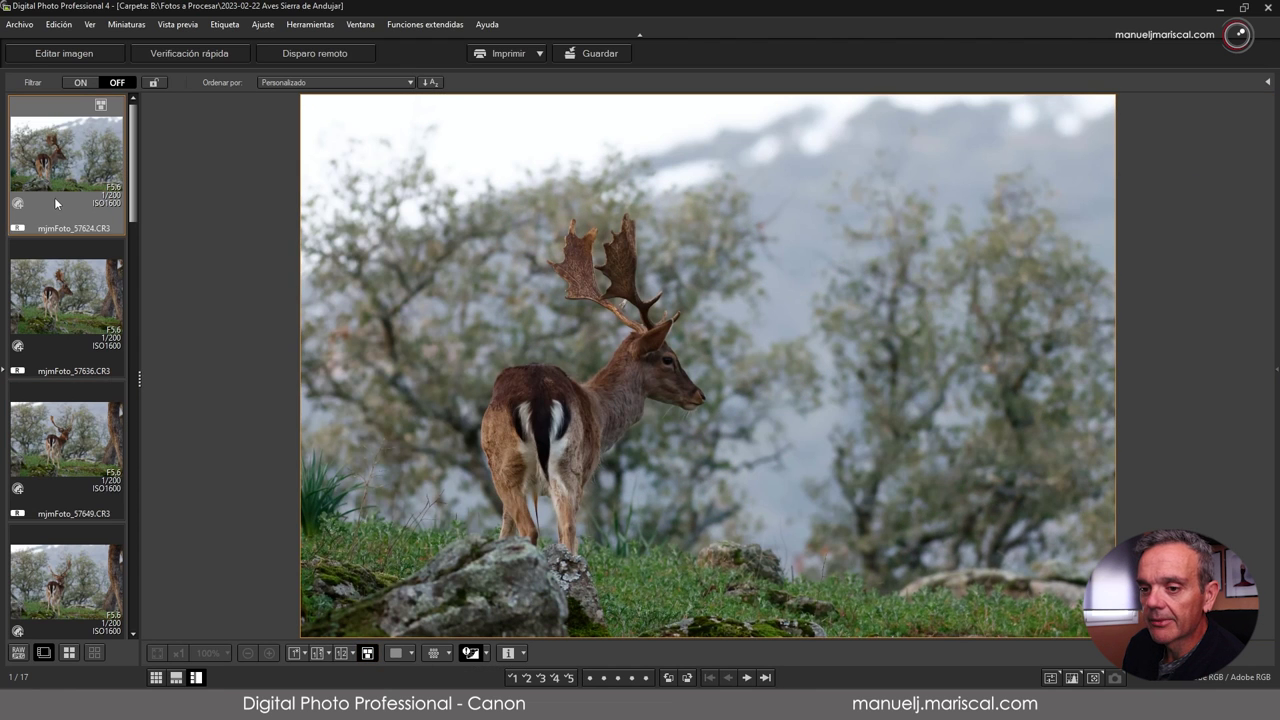
{"action": "left_click", "coordinate": [82, 318], "text": "ctrl"}
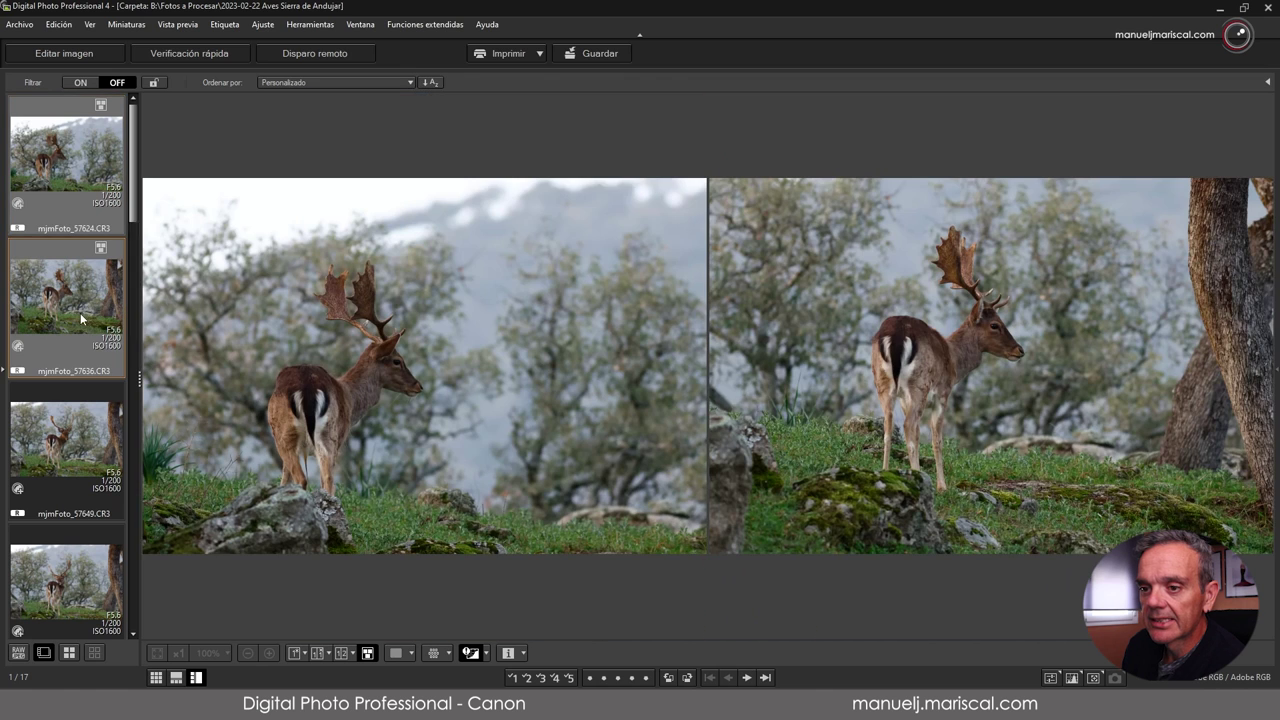
{"action": "left_click", "coordinate": [86, 440], "text": "ctrl"}
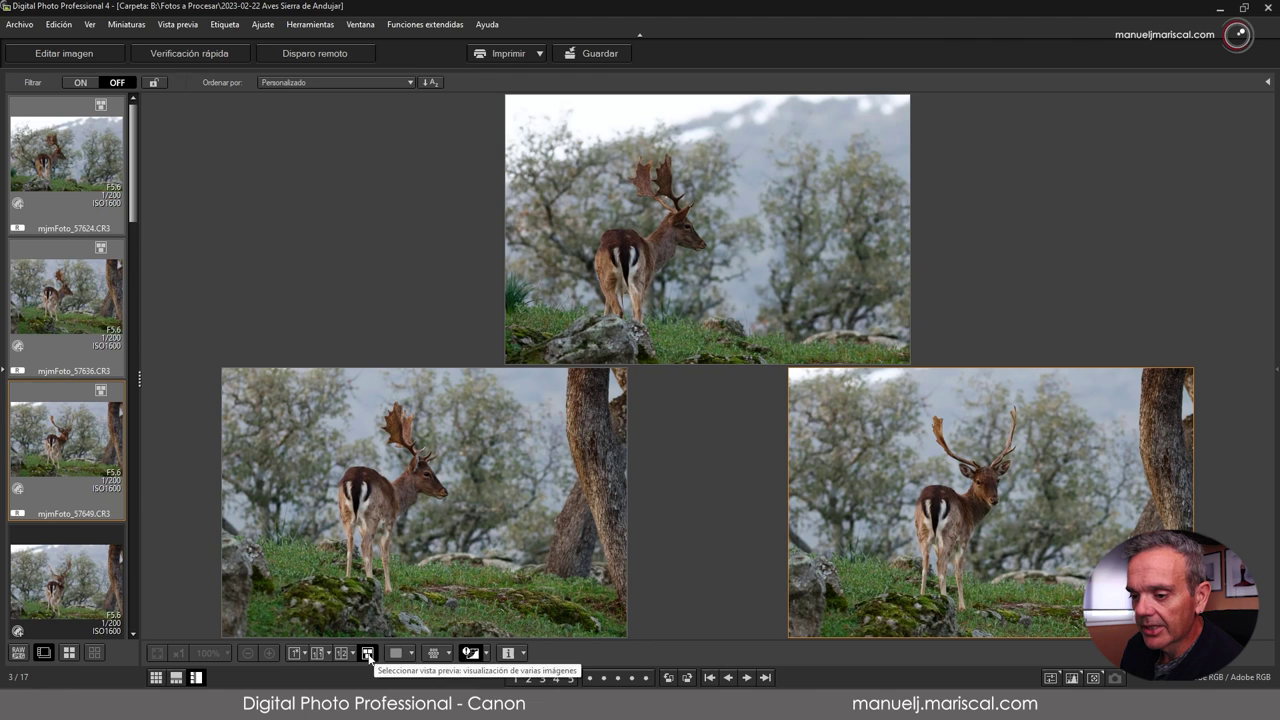
Return to previewing only mjmFoto_57624.CR3, inspect the deer's head at 50% zoom, and fit the whole image again.
{"action": "left_click", "coordinate": [295, 653]}
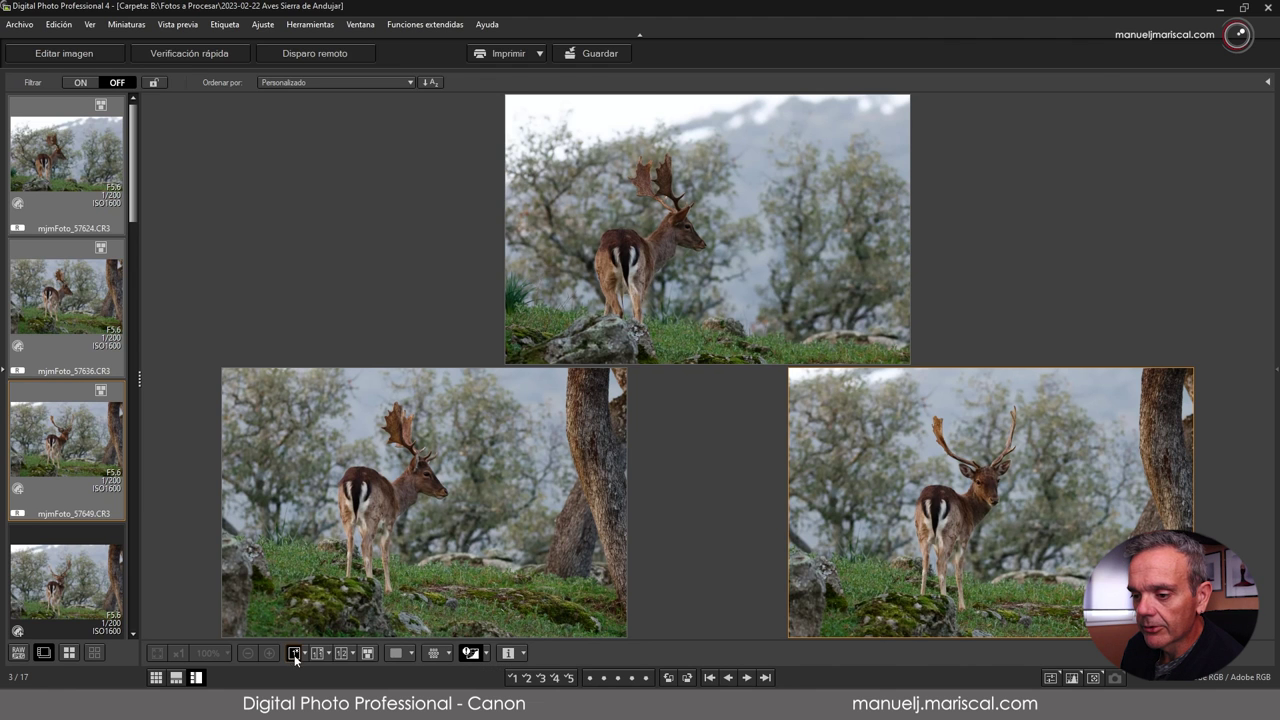
{"action": "left_click", "coordinate": [55, 175]}
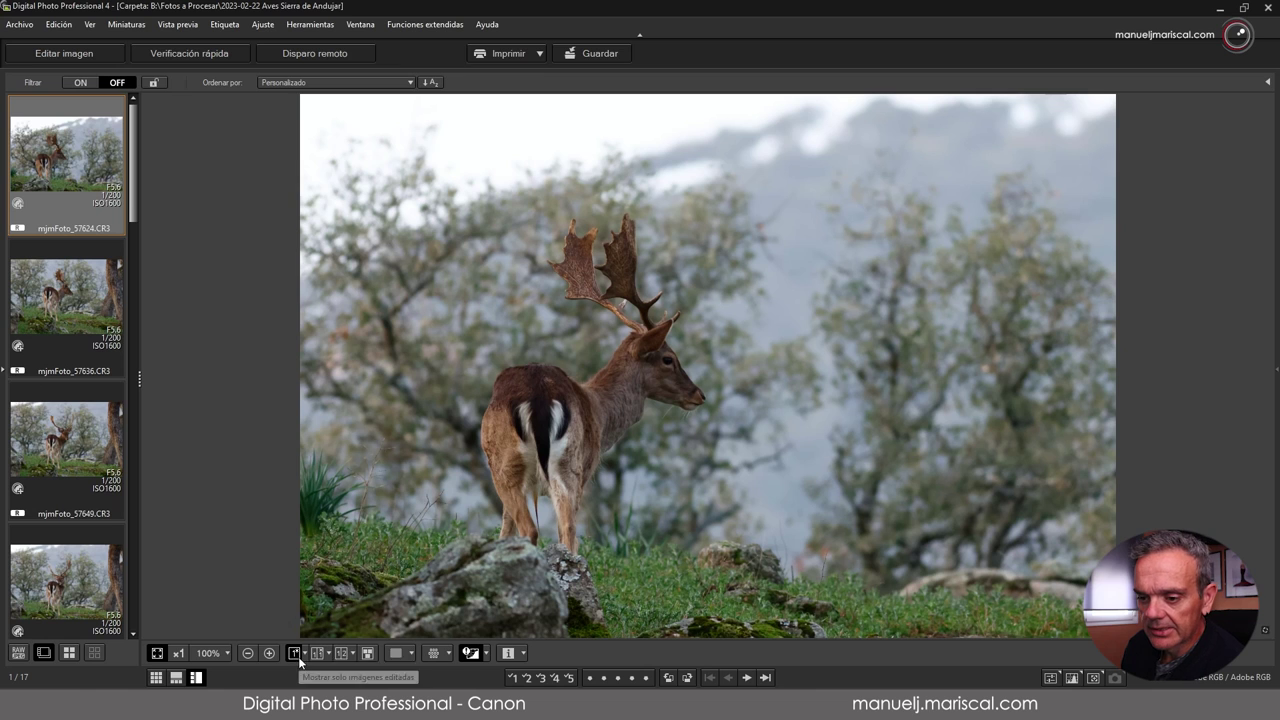
{"action": "left_click", "coordinate": [227, 651]}
{"action": "left_click", "coordinate": [214, 604]}
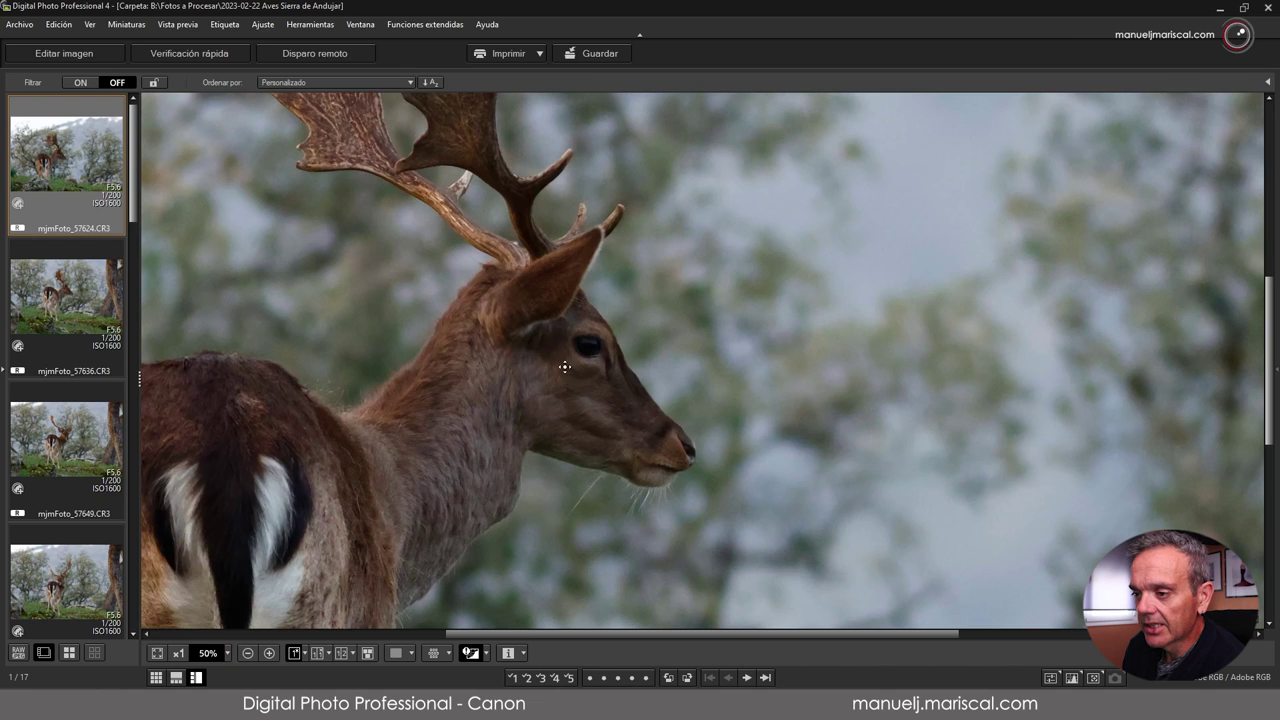
{"action": "left_click_drag", "start_coordinate": [560, 371], "coordinate": [662, 342]}
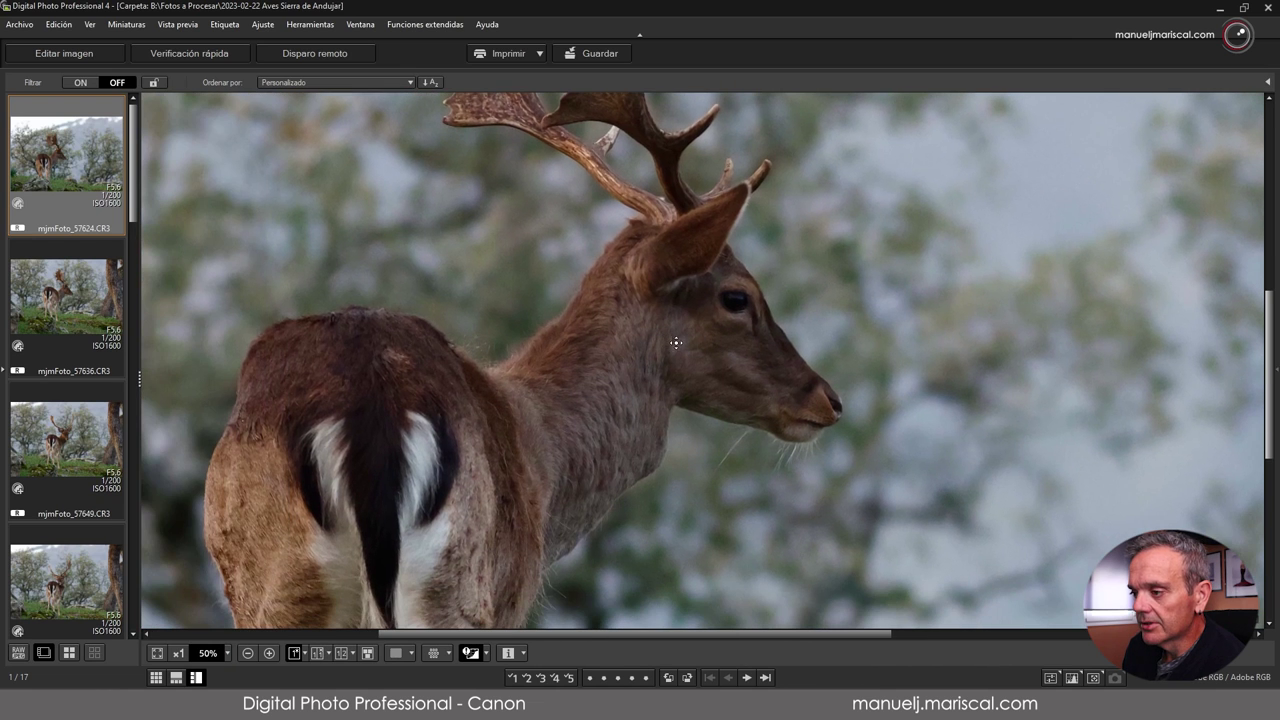
{"action": "left_click", "coordinate": [676, 343]}
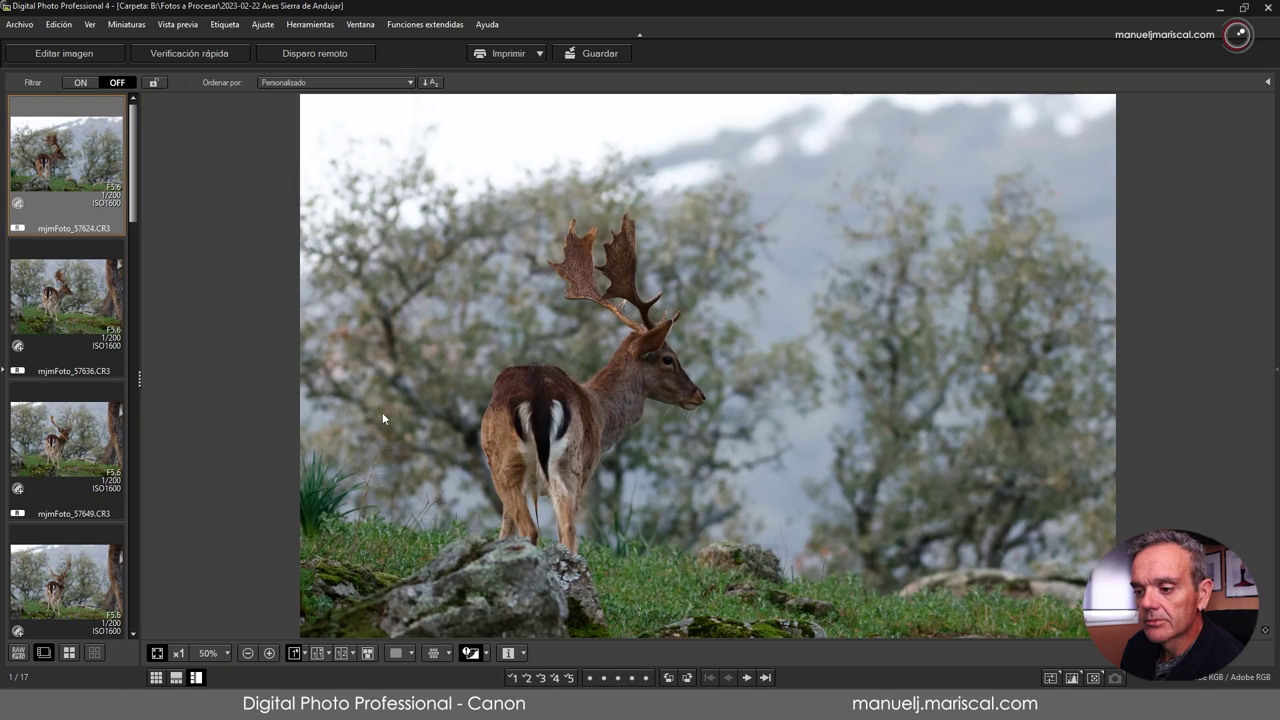
Show and hide the AF points on the deer photo, and review the highlight and shadow warning settings.
{"action": "left_click", "coordinate": [432, 655]}
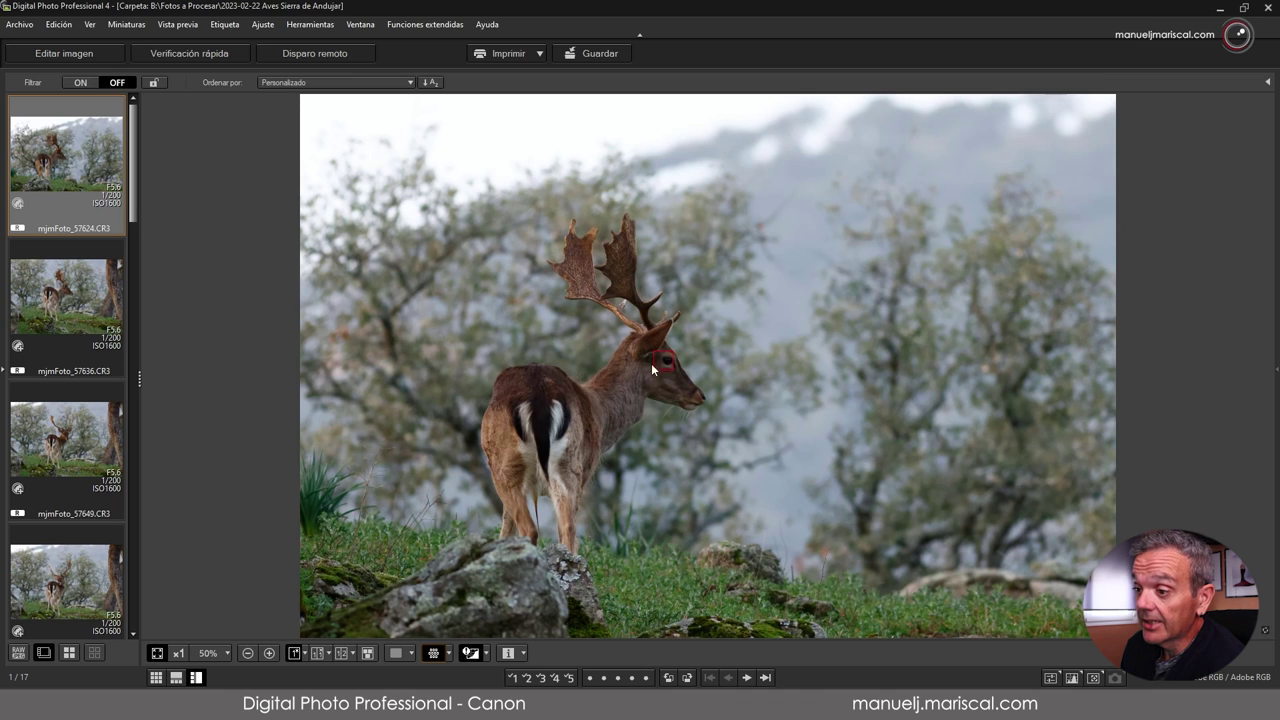
{"action": "left_click", "coordinate": [437, 654]}
{"action": "left_click", "coordinate": [477, 657]}
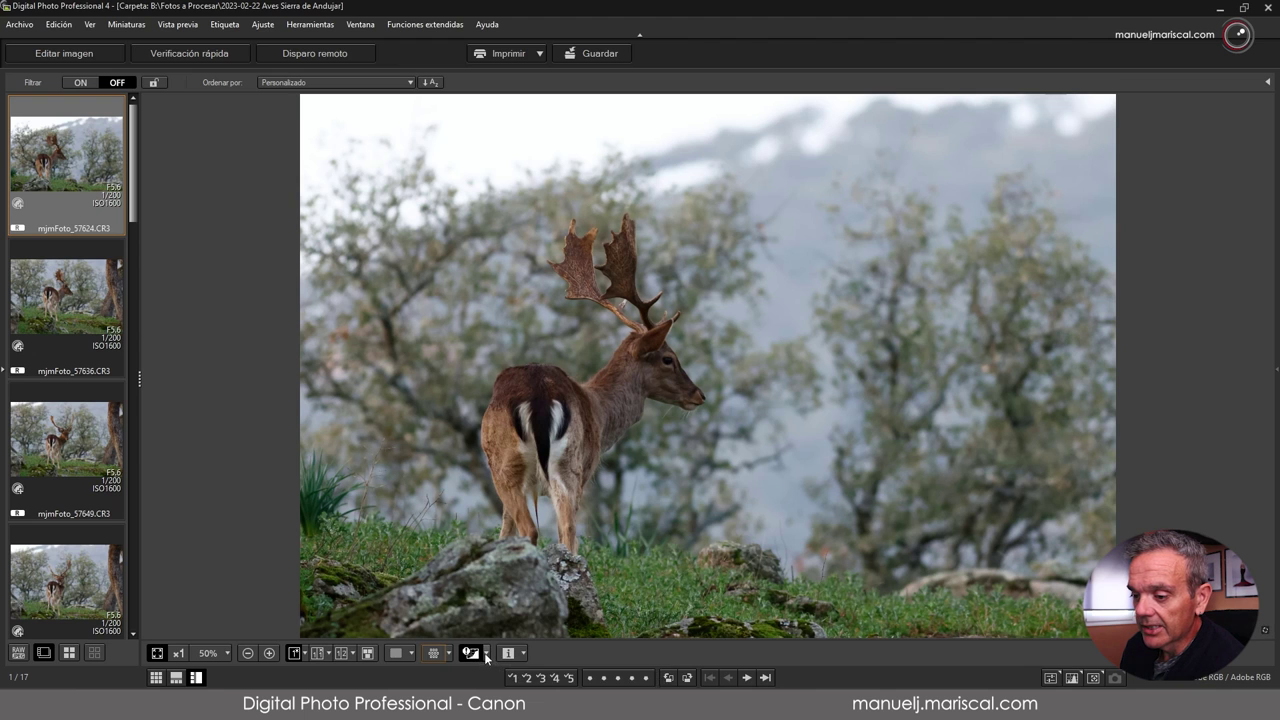
{"action": "left_click_drag", "start_coordinate": [565, 522], "coordinate": [808, 322]}
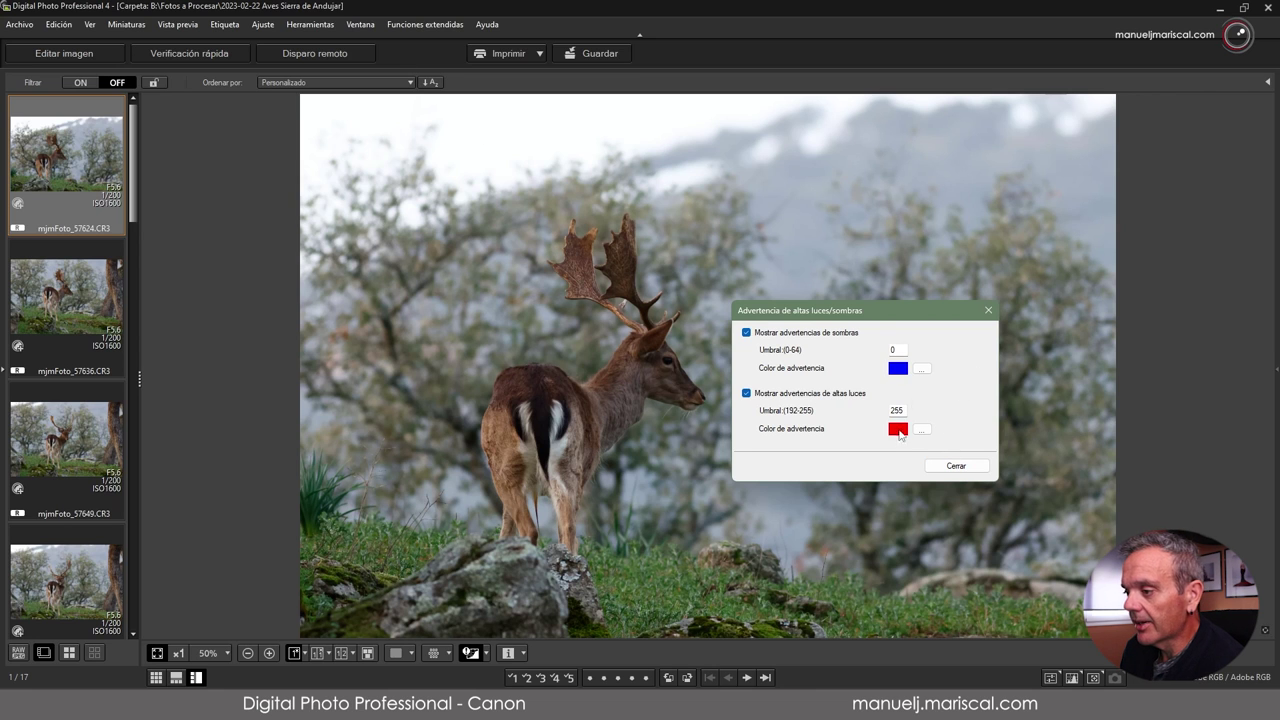
{"action": "left_click", "coordinate": [967, 470]}
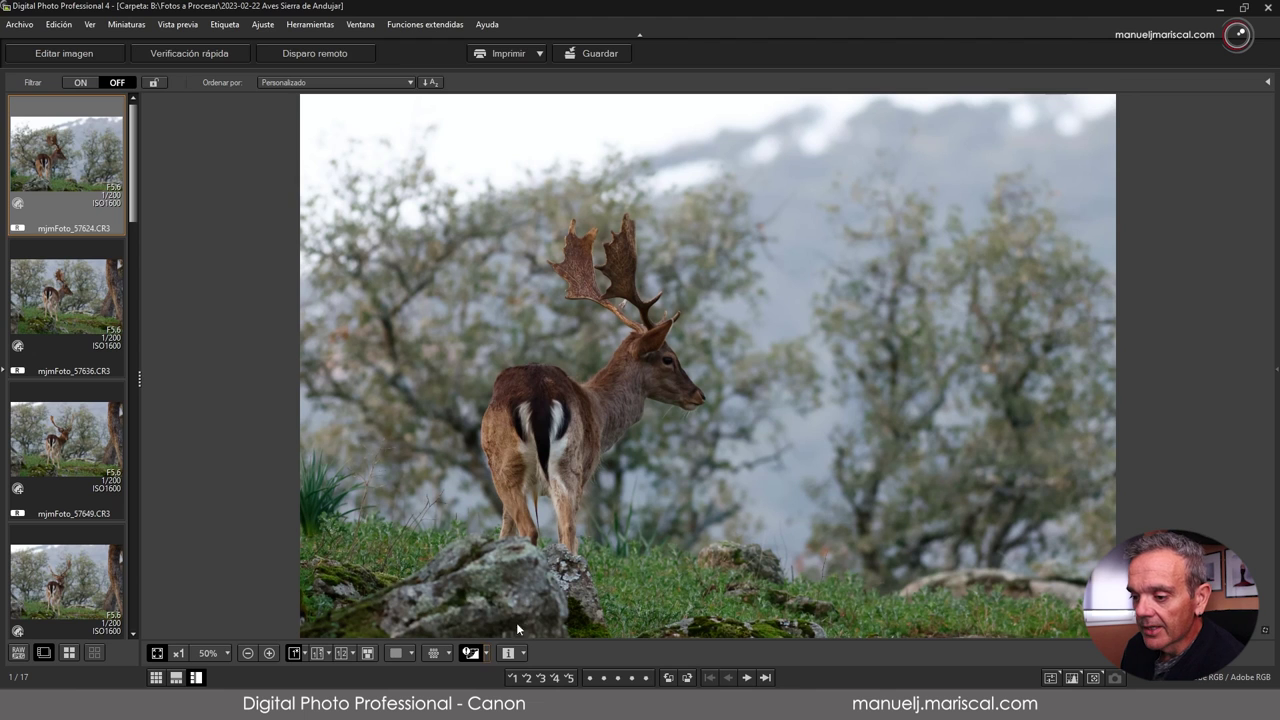
Display the shooting and recipe information over mjmFoto_57624.CR3, read it, and hide it again.
{"action": "left_click", "coordinate": [508, 653]}
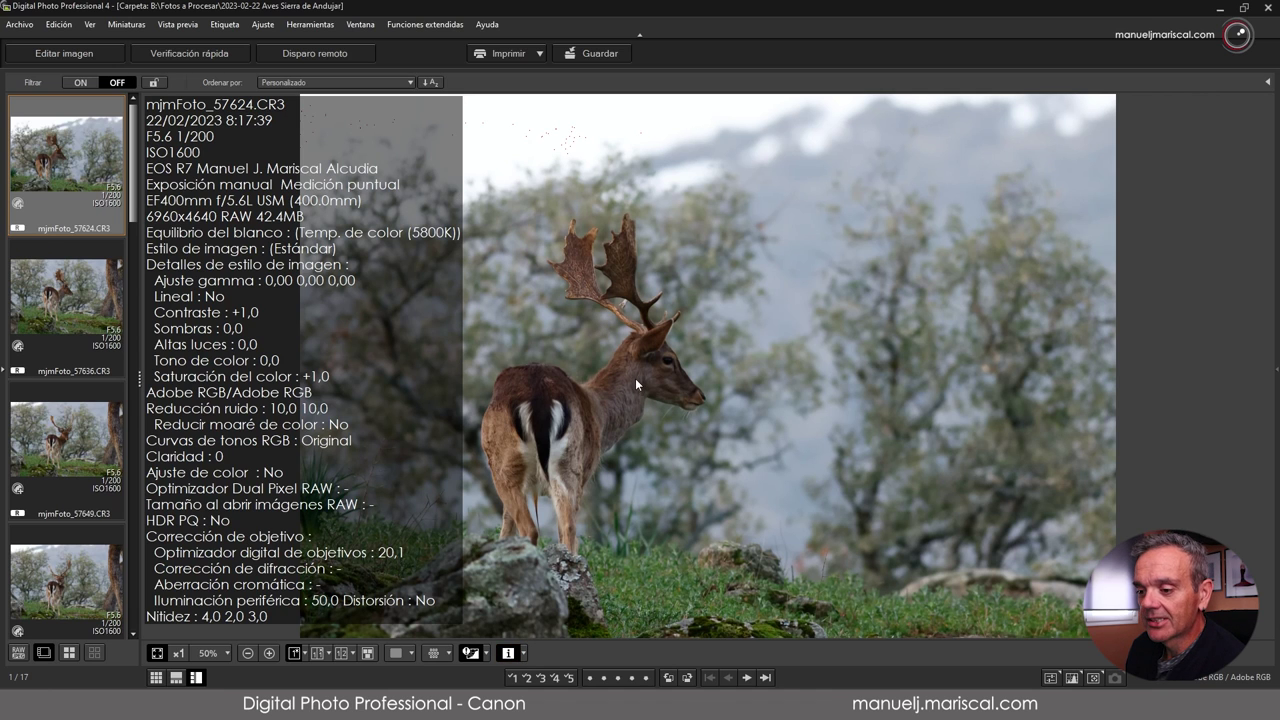
{"action": "left_click", "coordinate": [508, 653]}
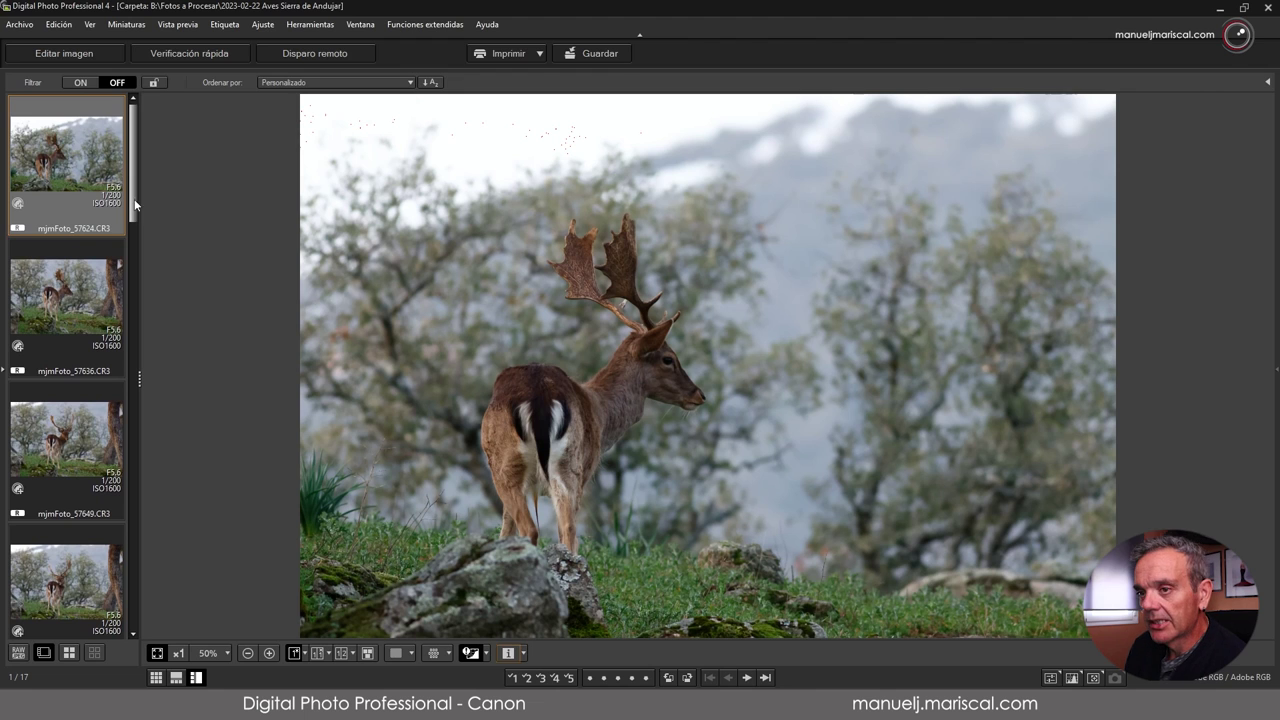
Add check mark 1 to mjmFoto_57624.CR3 and mjmFoto_57649.CR3.
{"action": "left_click", "coordinate": [58, 25]}
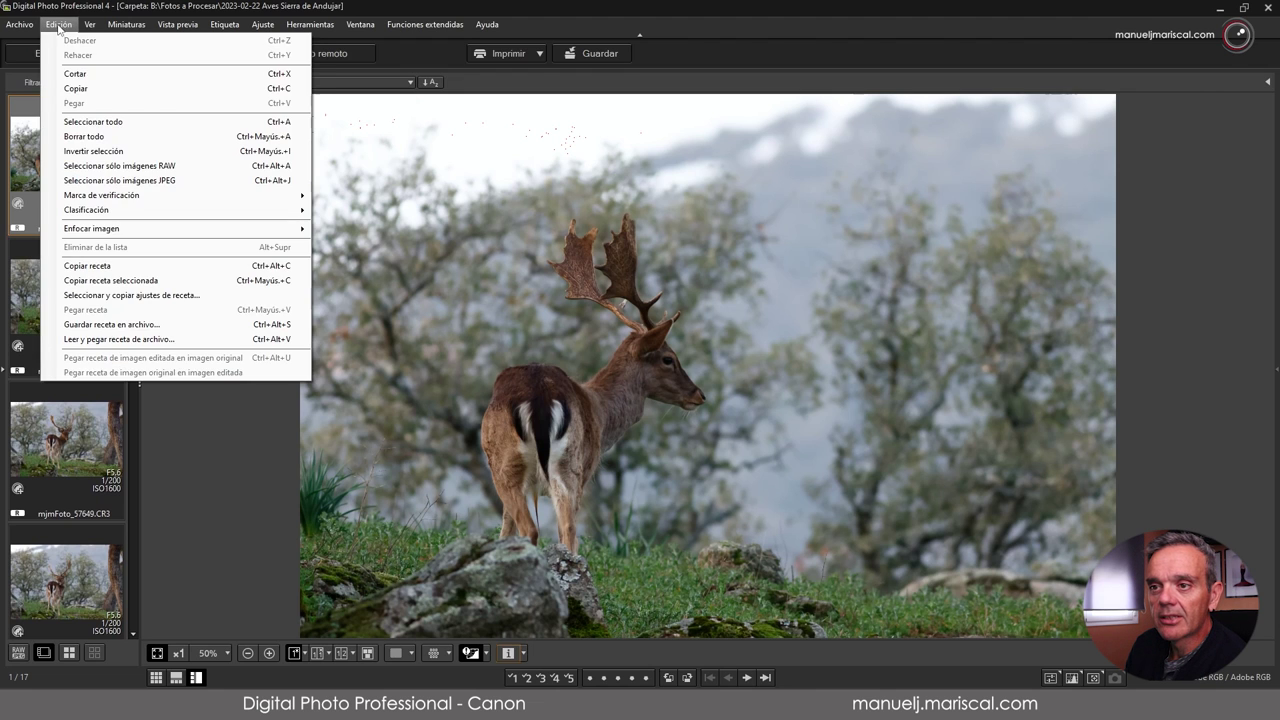
{"action": "mouse_move", "coordinate": [263, 28]}
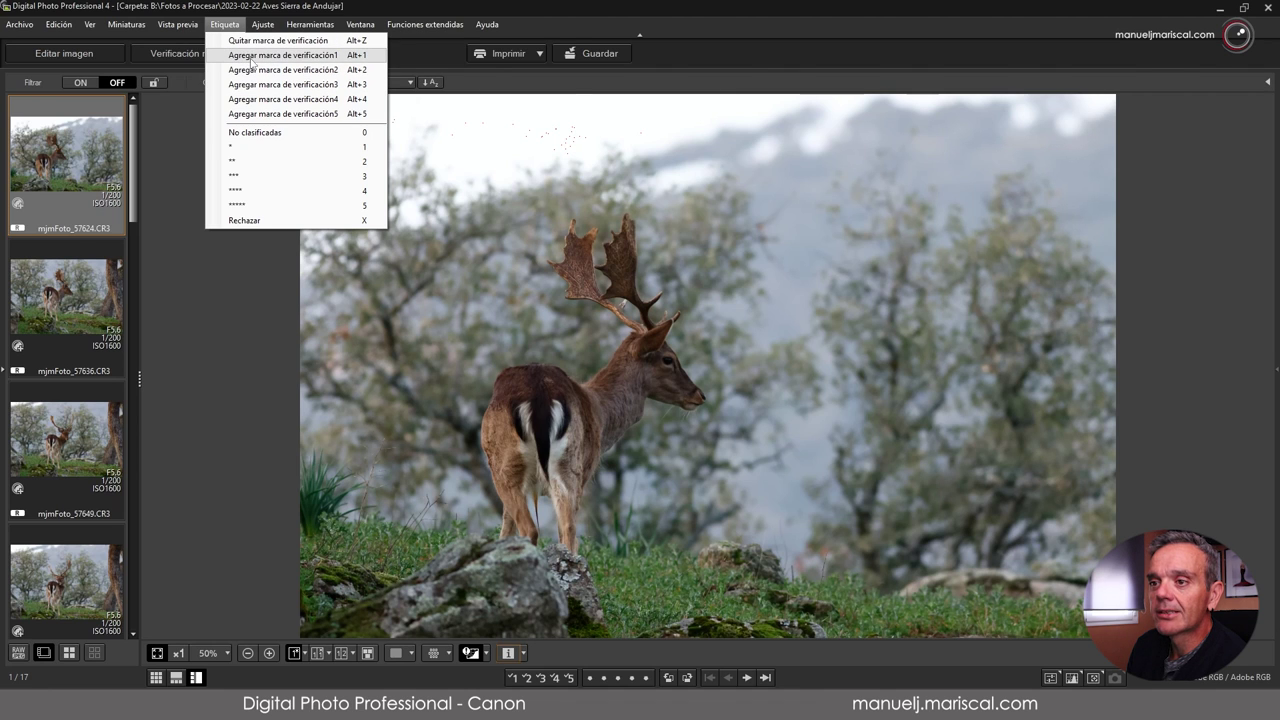
{"action": "left_click", "coordinate": [309, 58]}
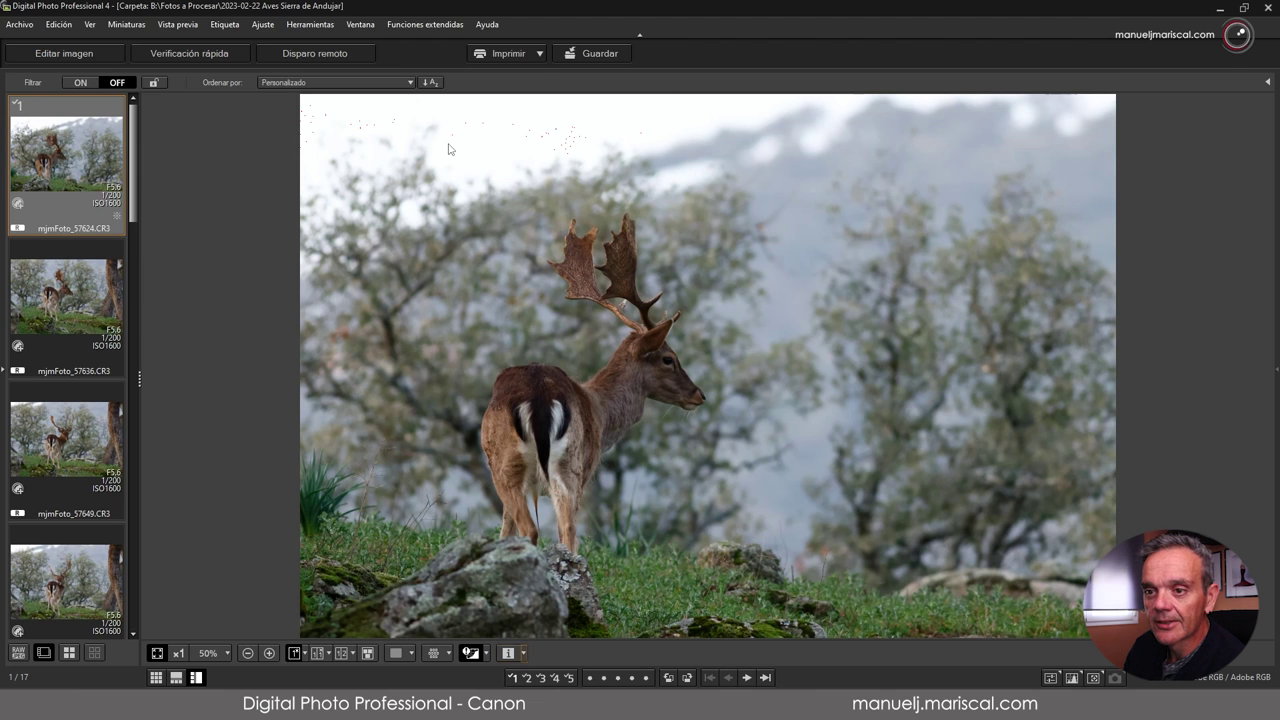
{"action": "left_click", "coordinate": [47, 320]}
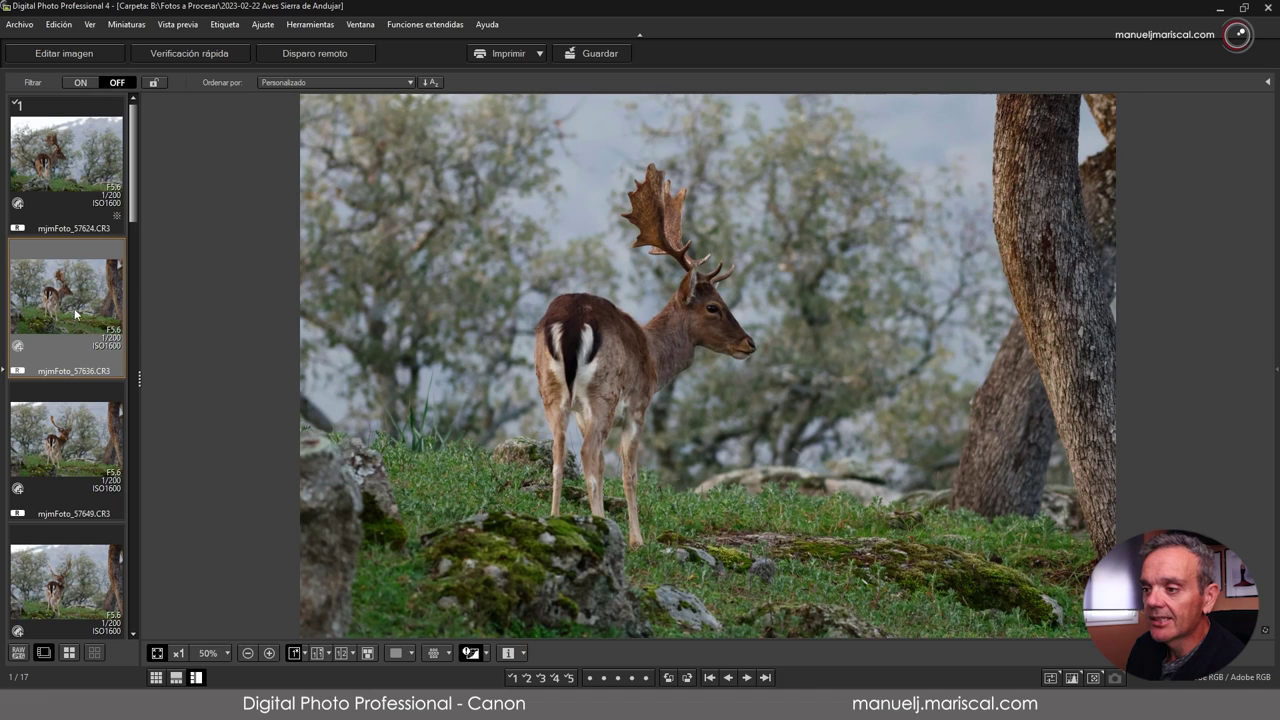
{"action": "left_click", "coordinate": [74, 414]}
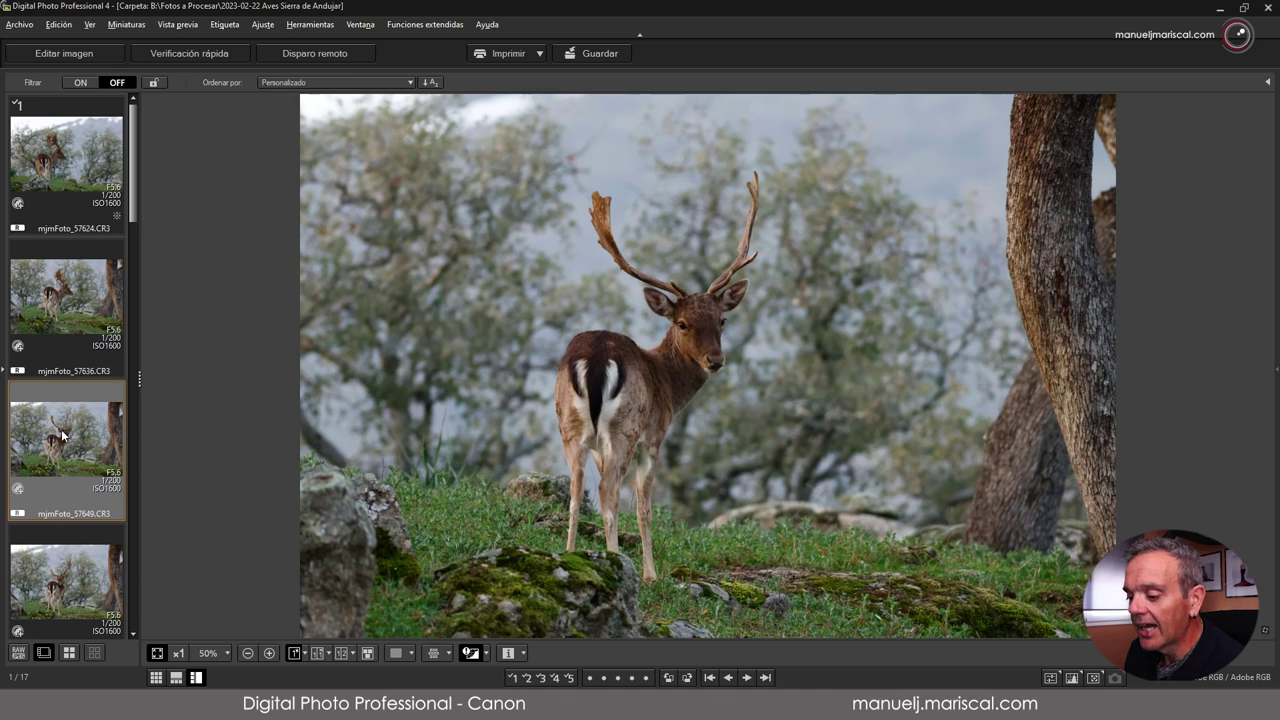
{"action": "key", "text": "alt+1"}
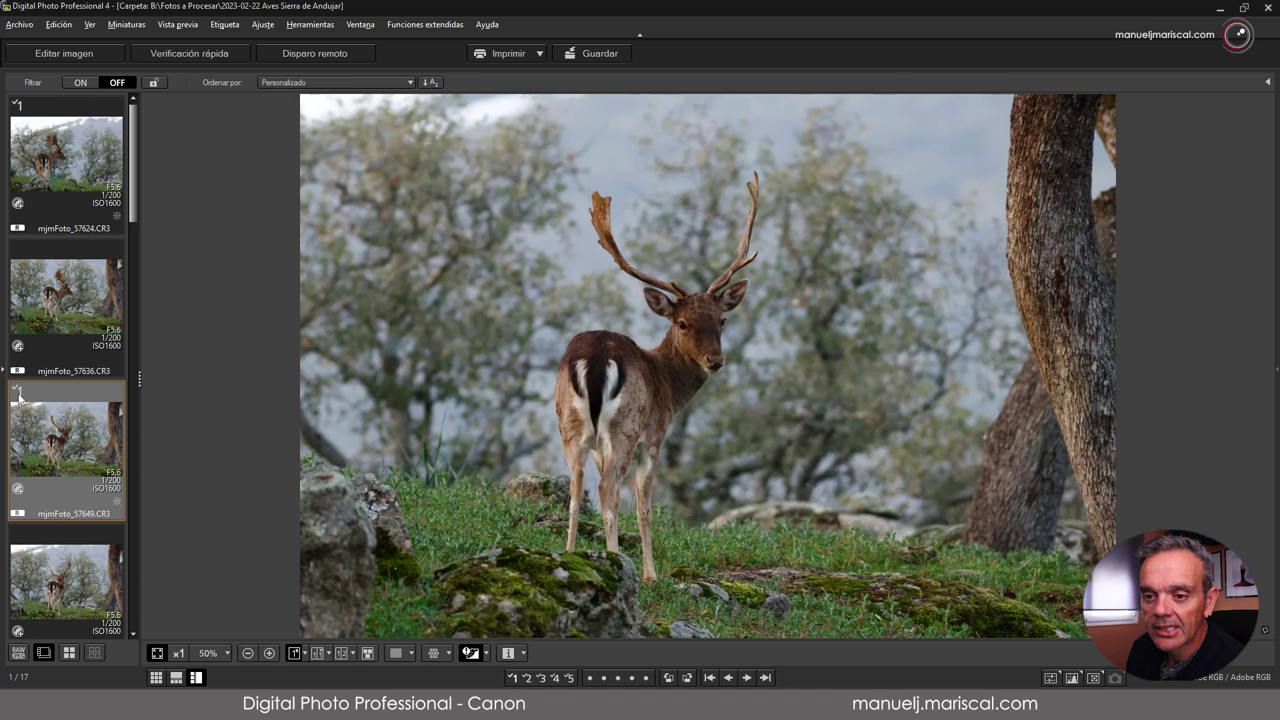
Review the available check mark and star rating commands for the selected photo without applying one.
{"action": "left_click", "coordinate": [229, 28]}
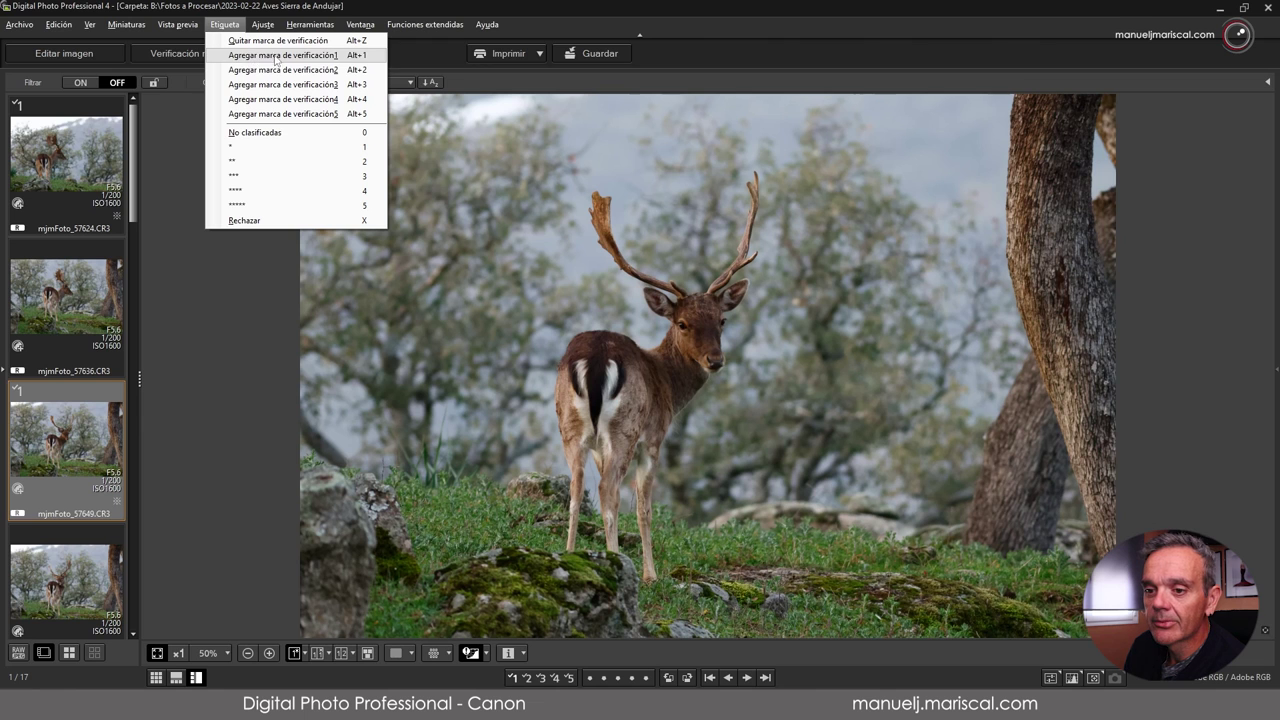
{"action": "left_click", "coordinate": [237, 304]}
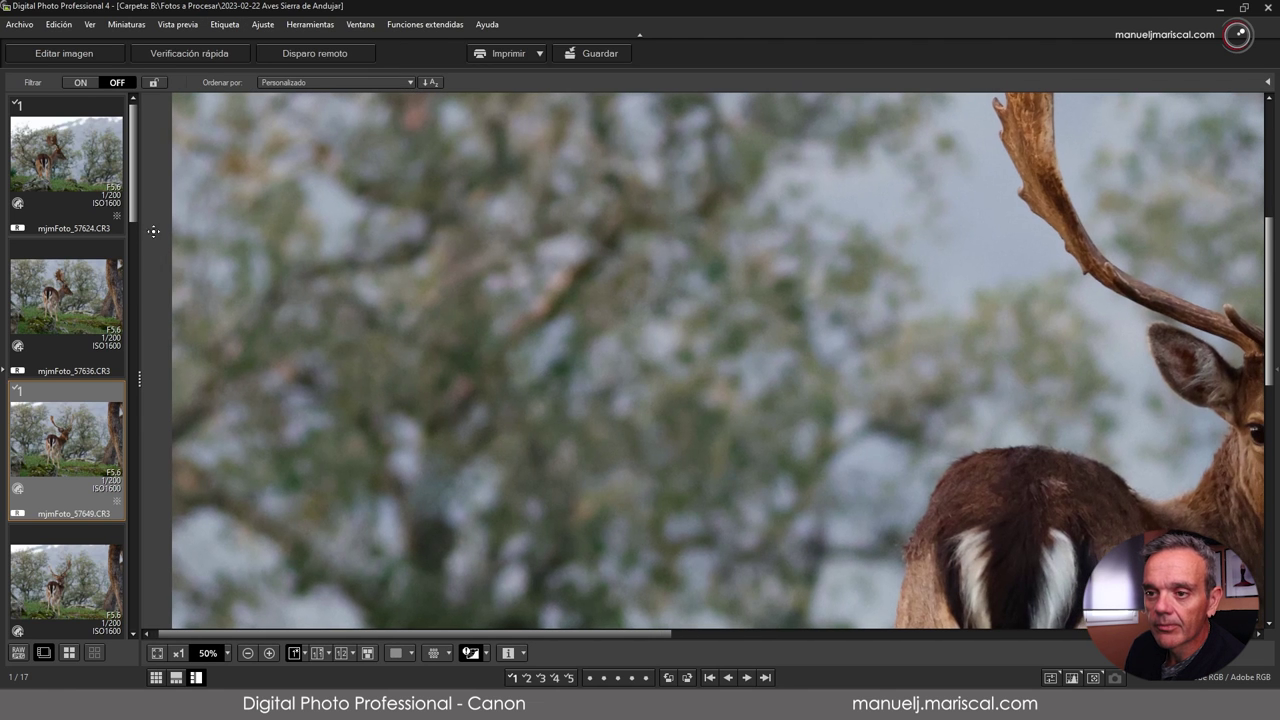
{"action": "left_click", "coordinate": [400, 221]}
Go through the following photos and add check mark 1 to mjmFoto_57693.CR3 and mjmFoto_57727.CR3.
{"action": "left_click_drag", "start_coordinate": [132, 213], "coordinate": [139, 284]}
{"action": "left_click", "coordinate": [58, 258]}
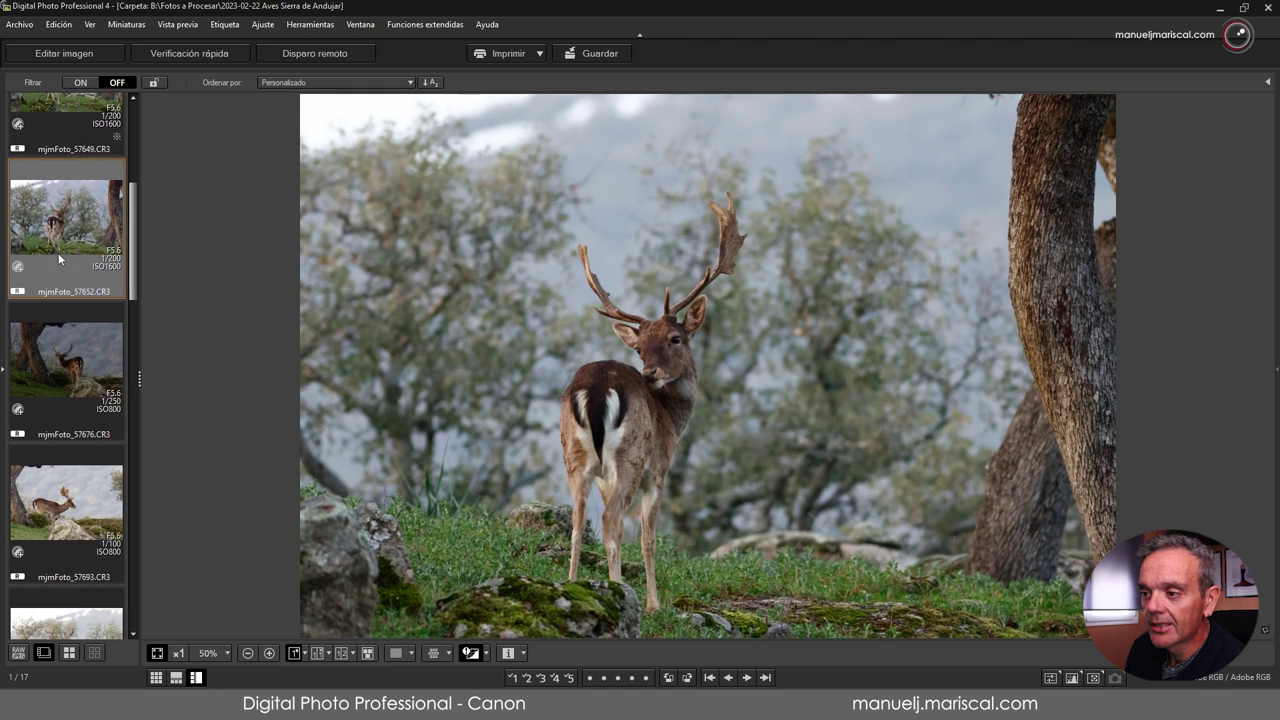
{"action": "left_click", "coordinate": [70, 374]}
{"action": "left_click", "coordinate": [76, 502]}
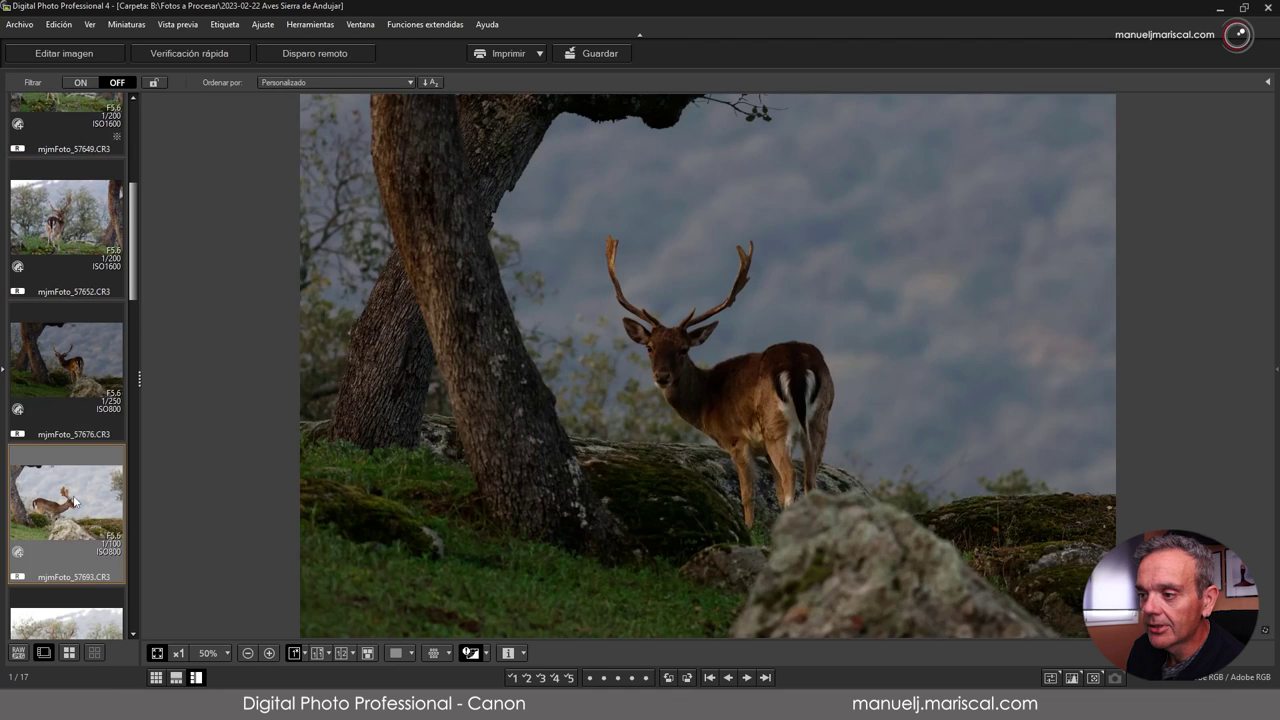
{"action": "left_click_drag", "start_coordinate": [134, 268], "coordinate": [142, 346]}
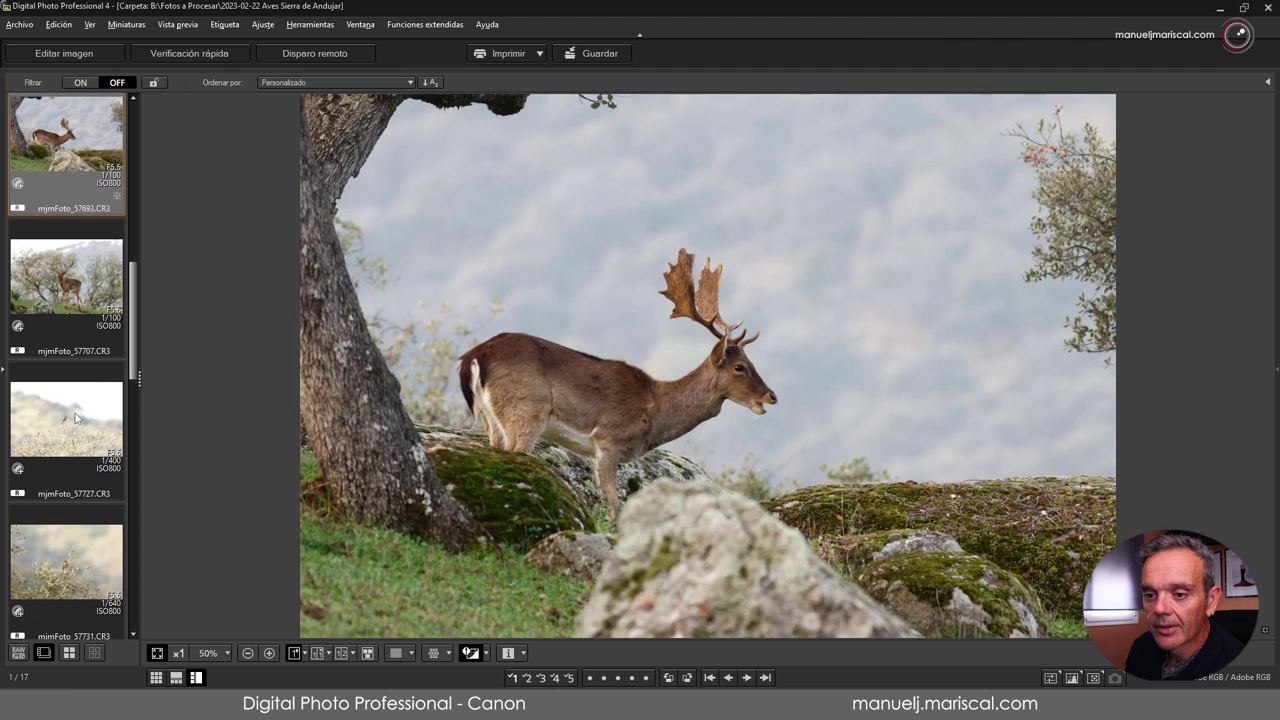
{"action": "left_click", "coordinate": [82, 402]}
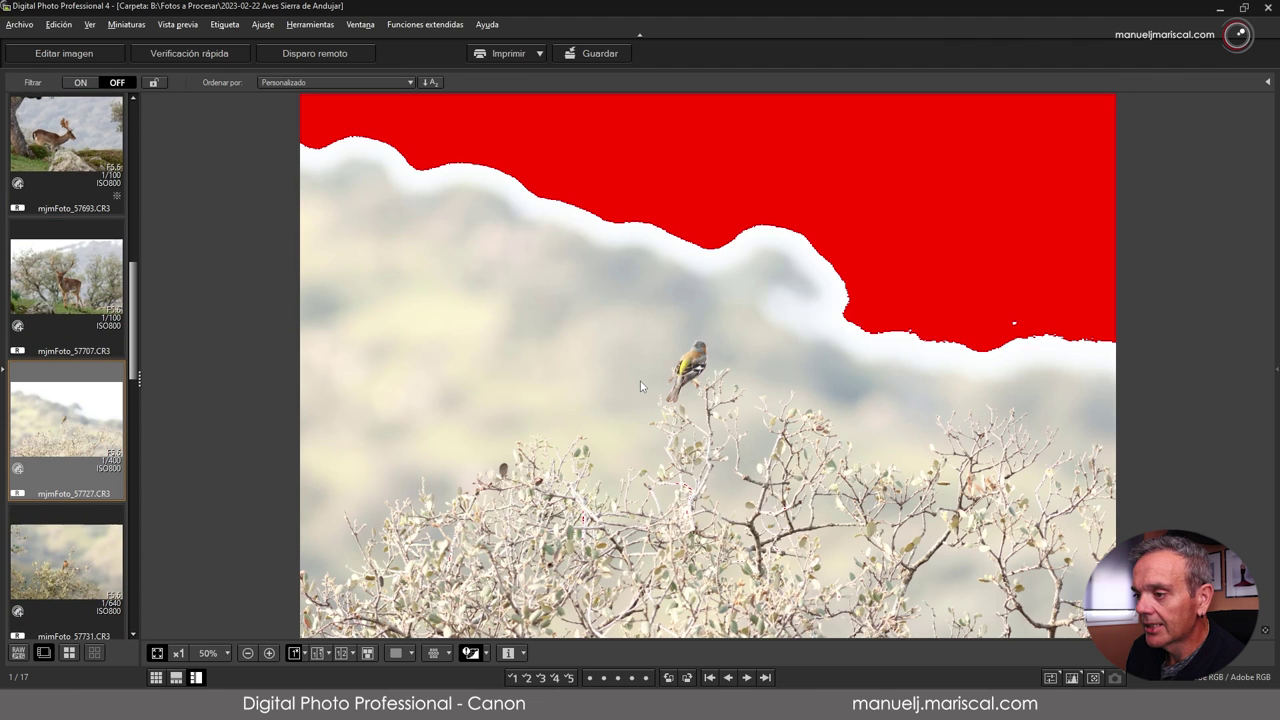
{"action": "key", "text": "alt+1"}
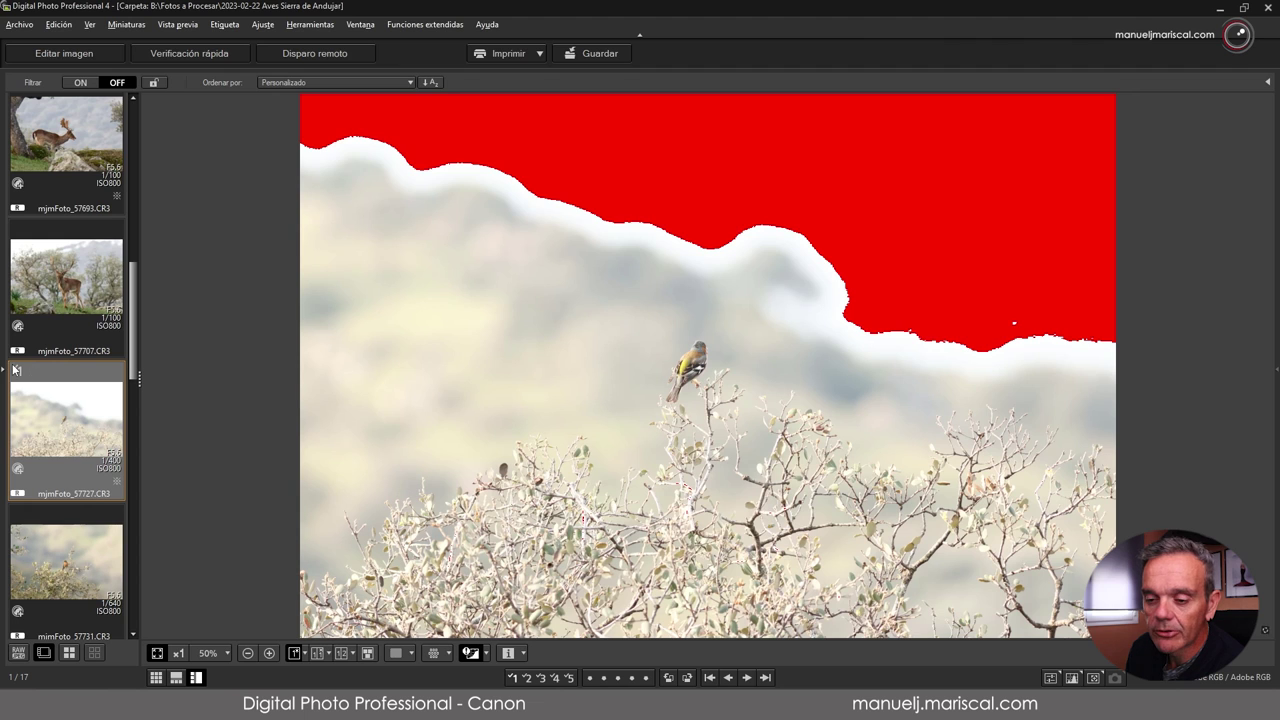
Switch to the thumbnail-only layout and look through the photos carrying check mark 1 and the label commands.
{"action": "left_click", "coordinate": [156, 679]}
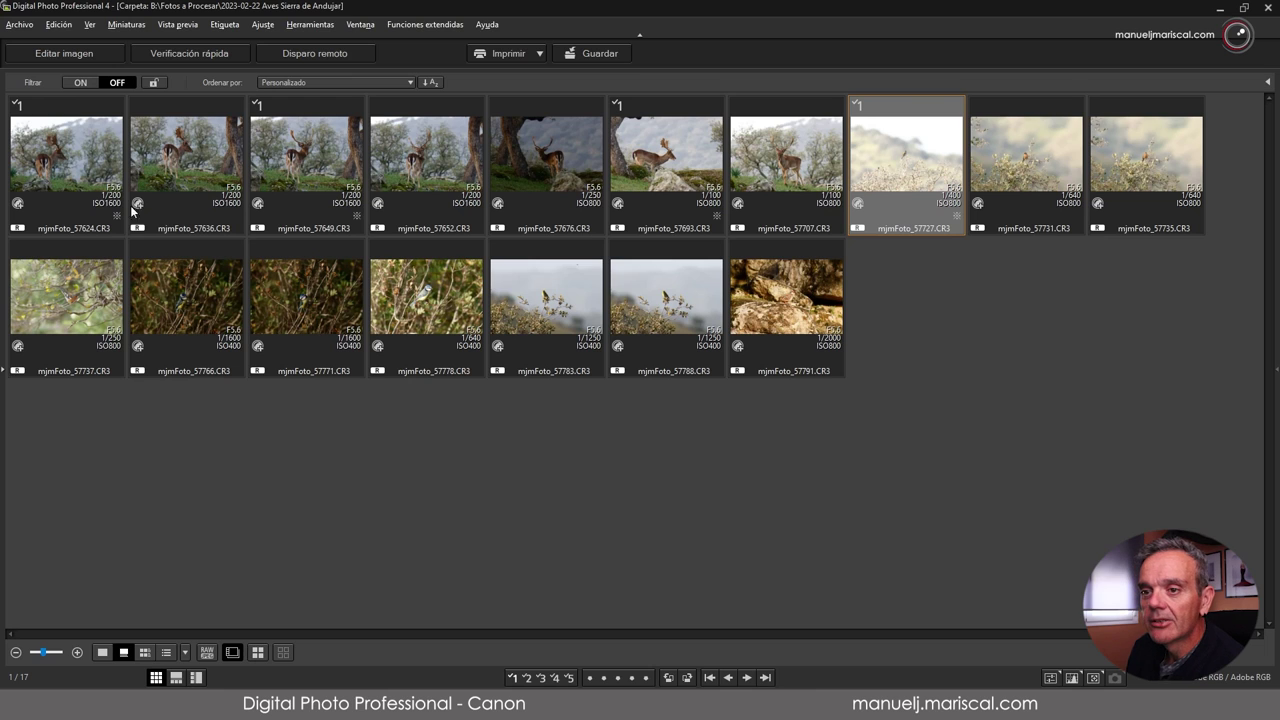
{"action": "left_click", "coordinate": [551, 454]}
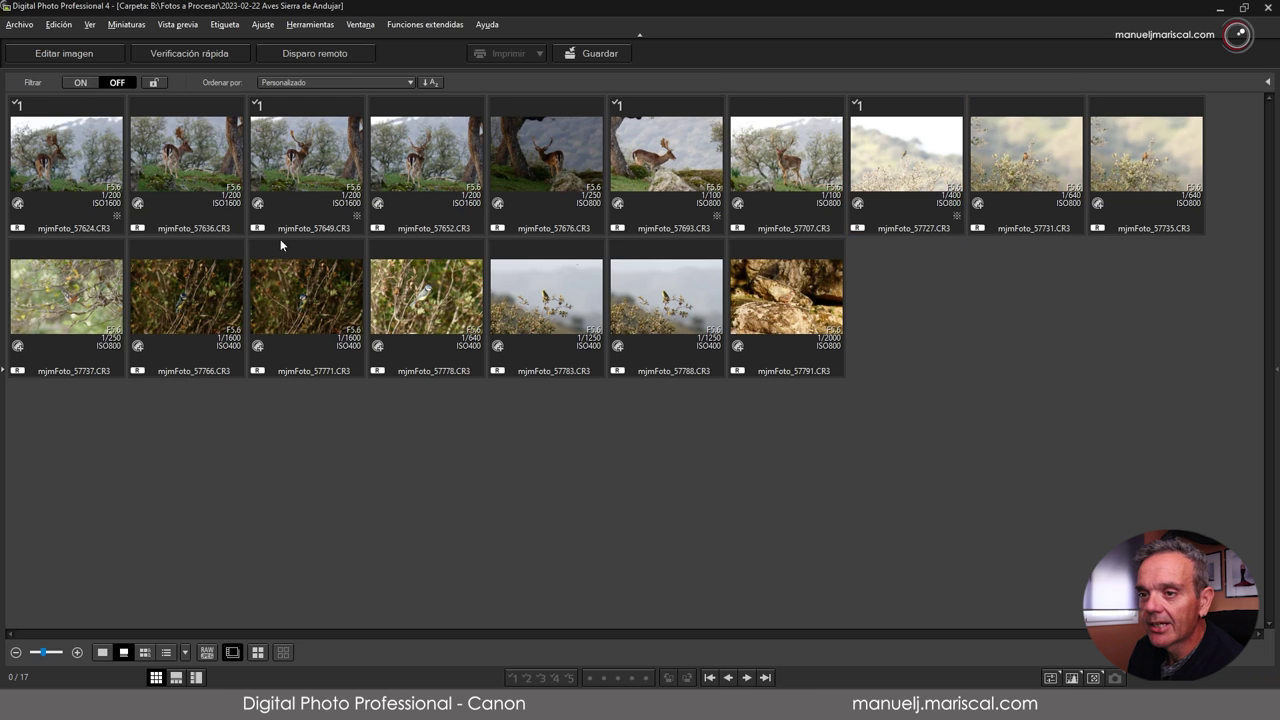
{"action": "left_click", "coordinate": [72, 168]}
{"action": "left_click", "coordinate": [305, 172]}
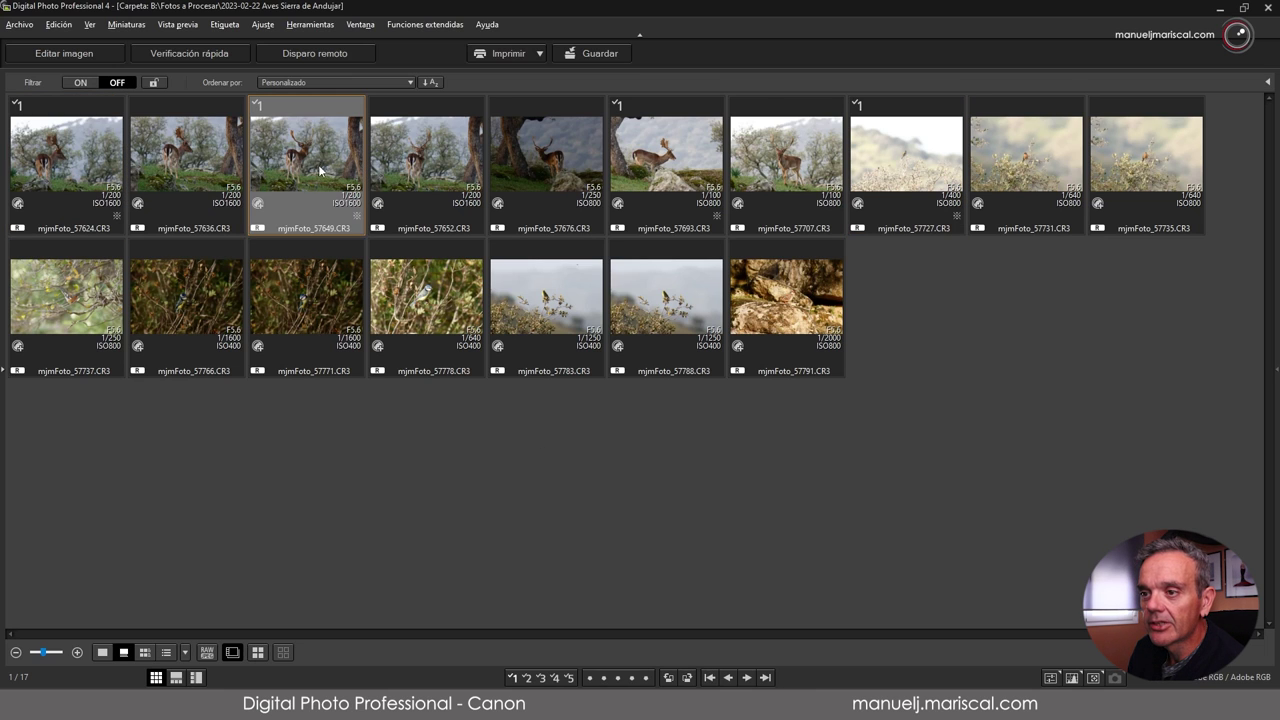
{"action": "left_click", "coordinate": [668, 170]}
{"action": "left_click", "coordinate": [872, 167]}
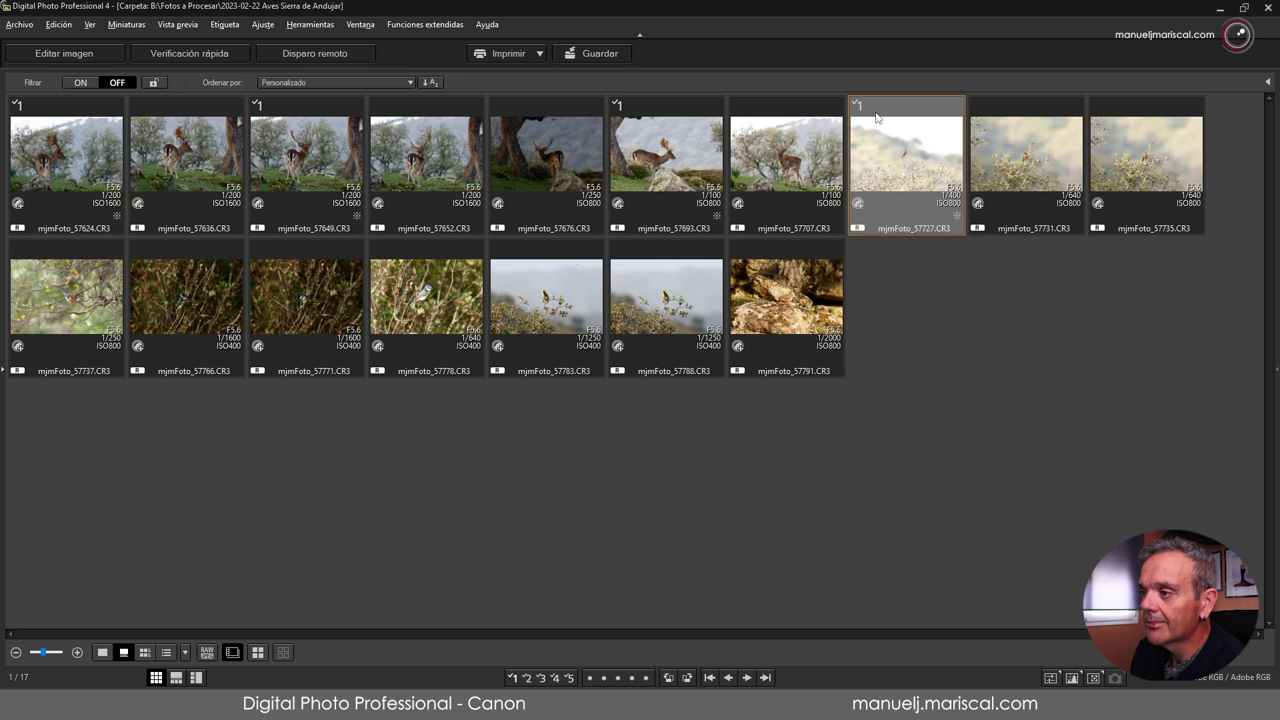
{"action": "left_click", "coordinate": [236, 27]}
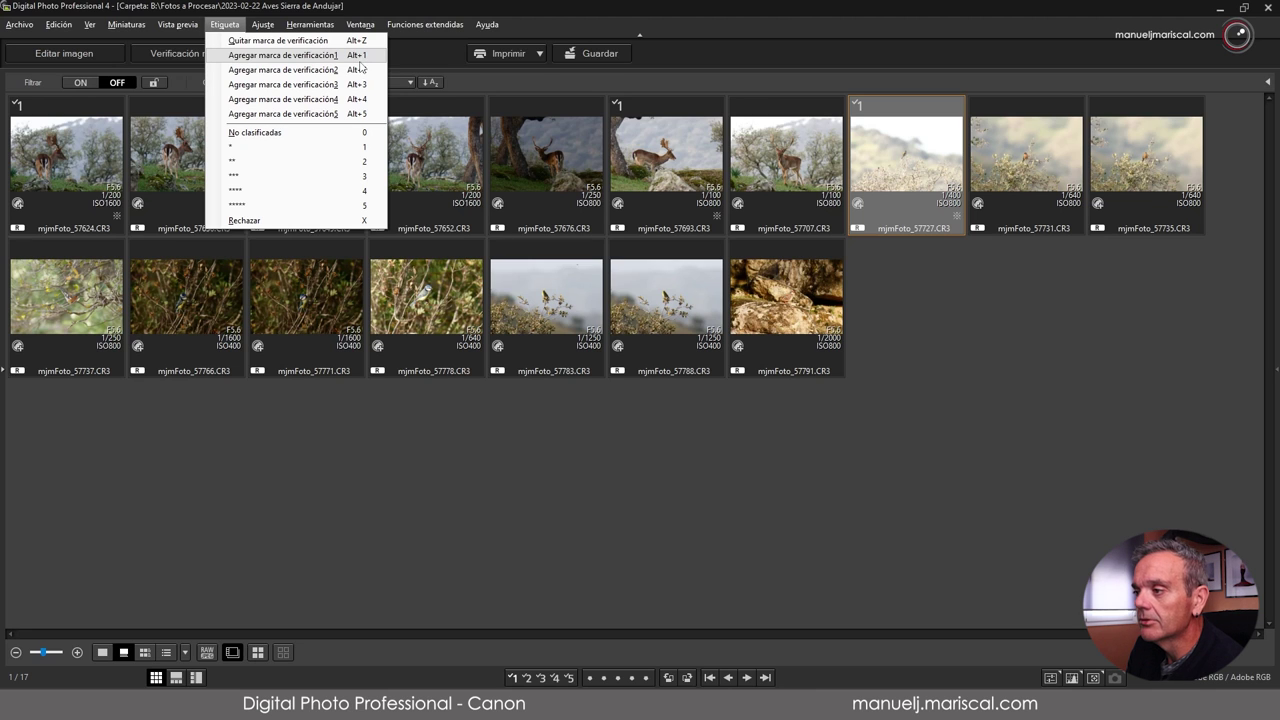
Clear the current selection and select only the photos labelled with check mark 1.
{"action": "left_click", "coordinate": [746, 456]}
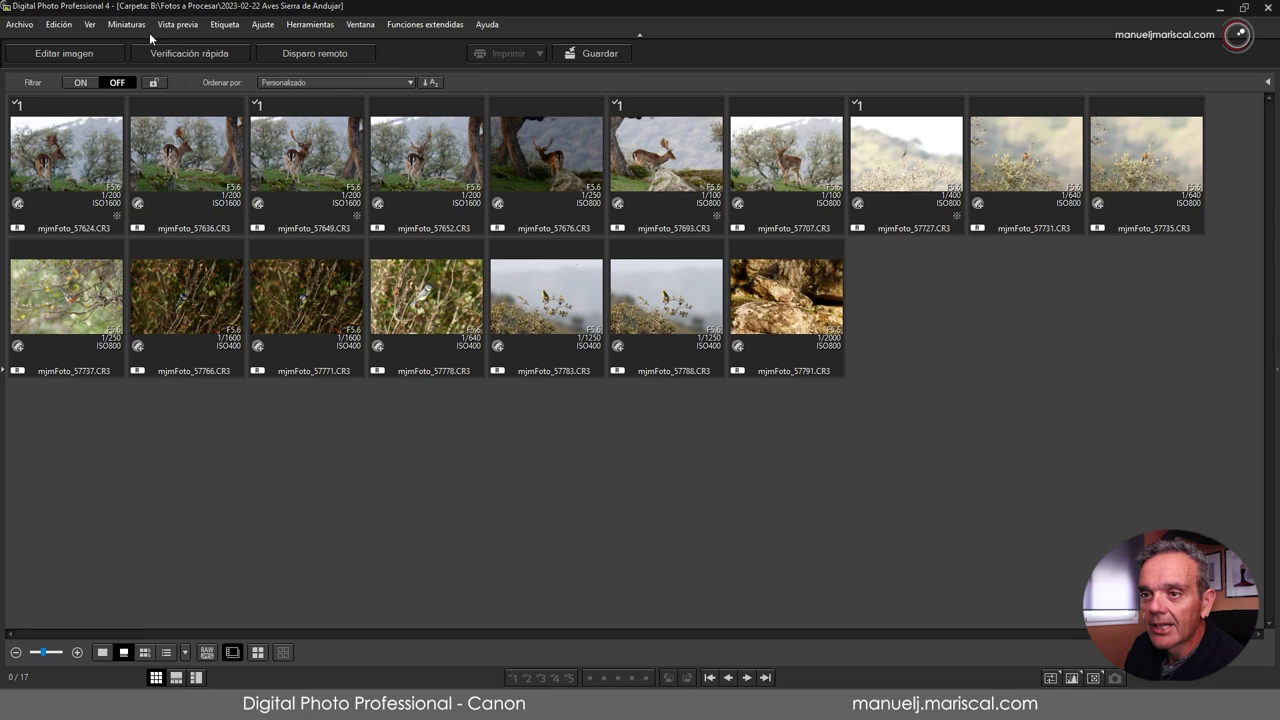
{"action": "left_click", "coordinate": [66, 28]}
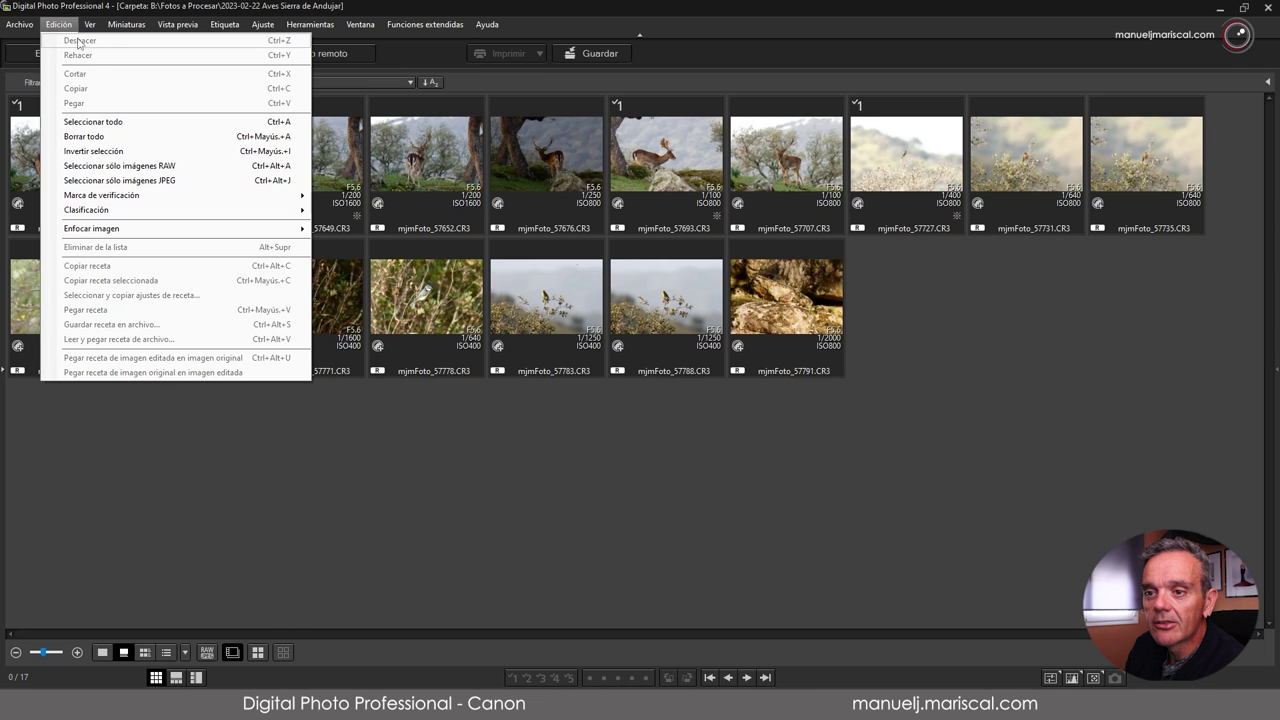
{"action": "mouse_move", "coordinate": [137, 203]}
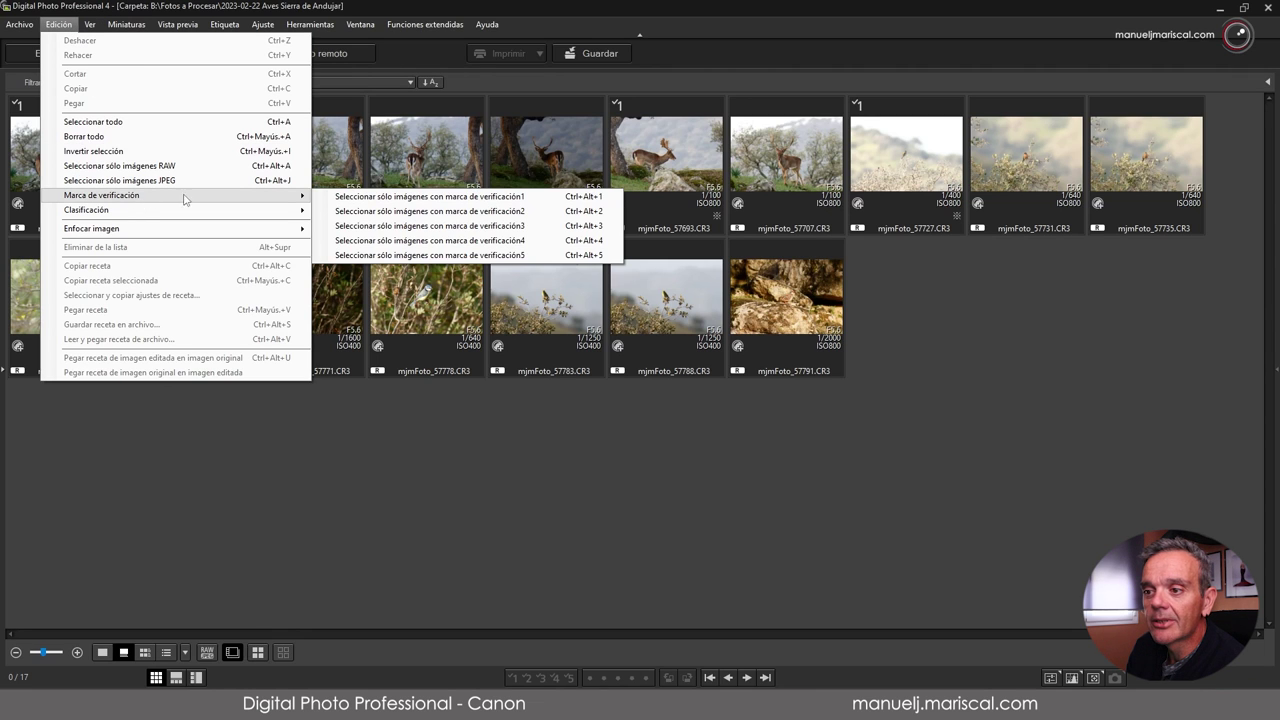
{"action": "left_click", "coordinate": [387, 197]}
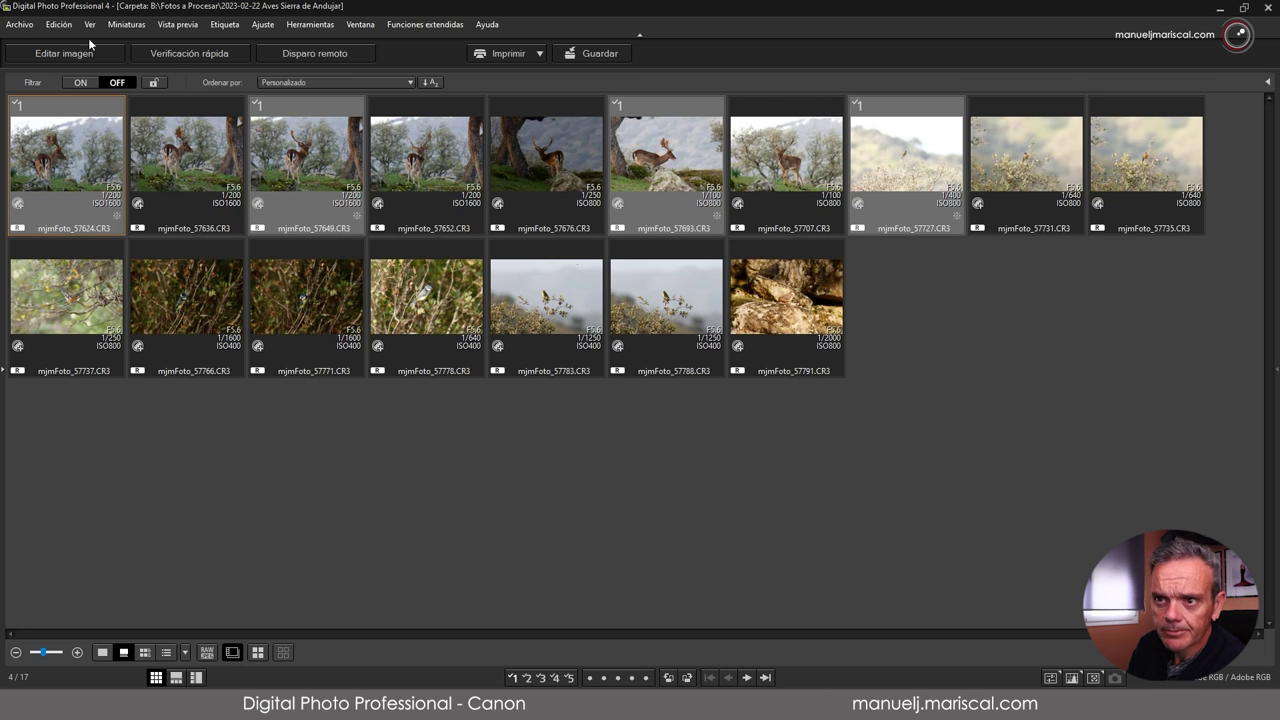
Invert the selection to the photos without check mark 1, dismiss the mail notification and deselect everything.
{"action": "left_click", "coordinate": [59, 25]}
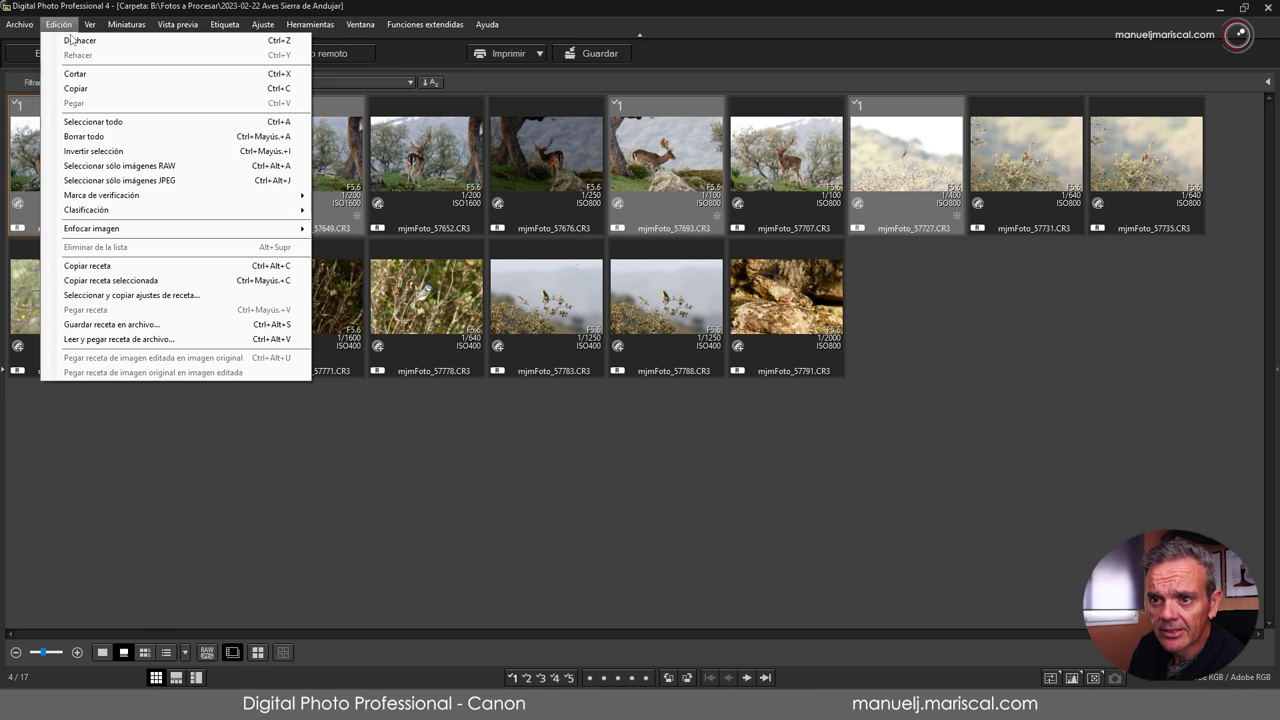
{"action": "left_click", "coordinate": [93, 151]}
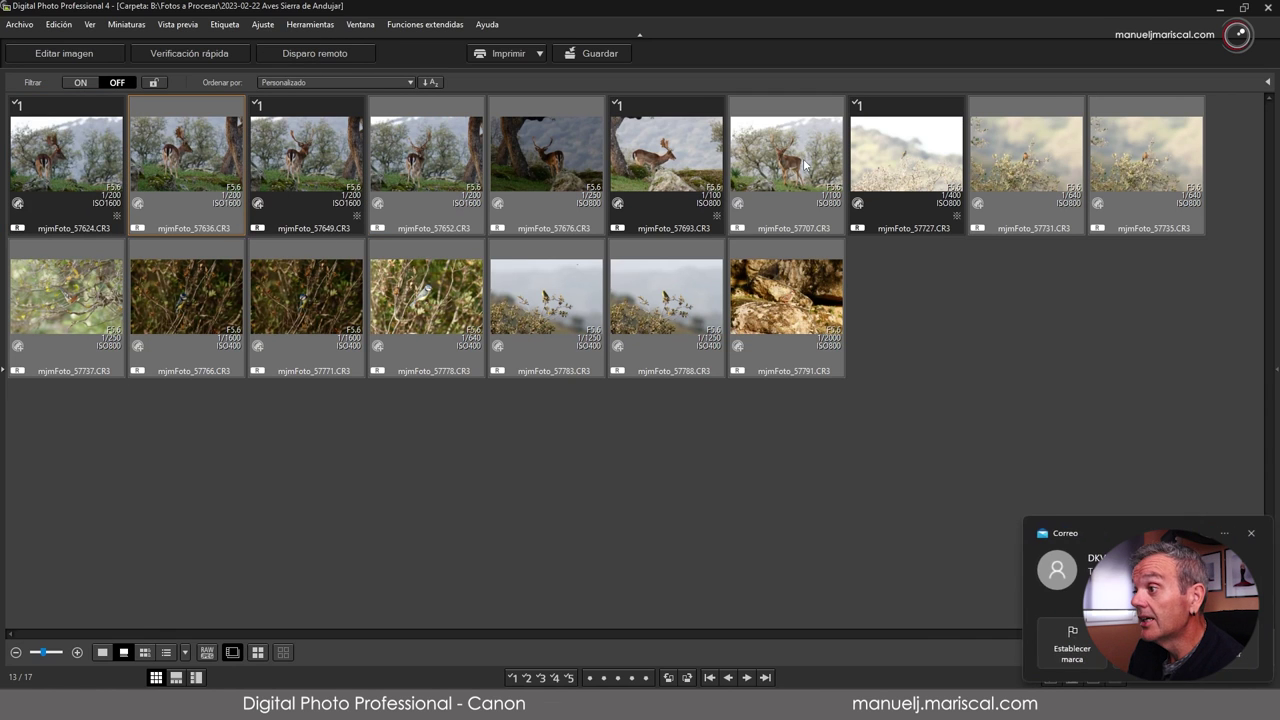
{"action": "left_click", "coordinate": [1251, 535]}
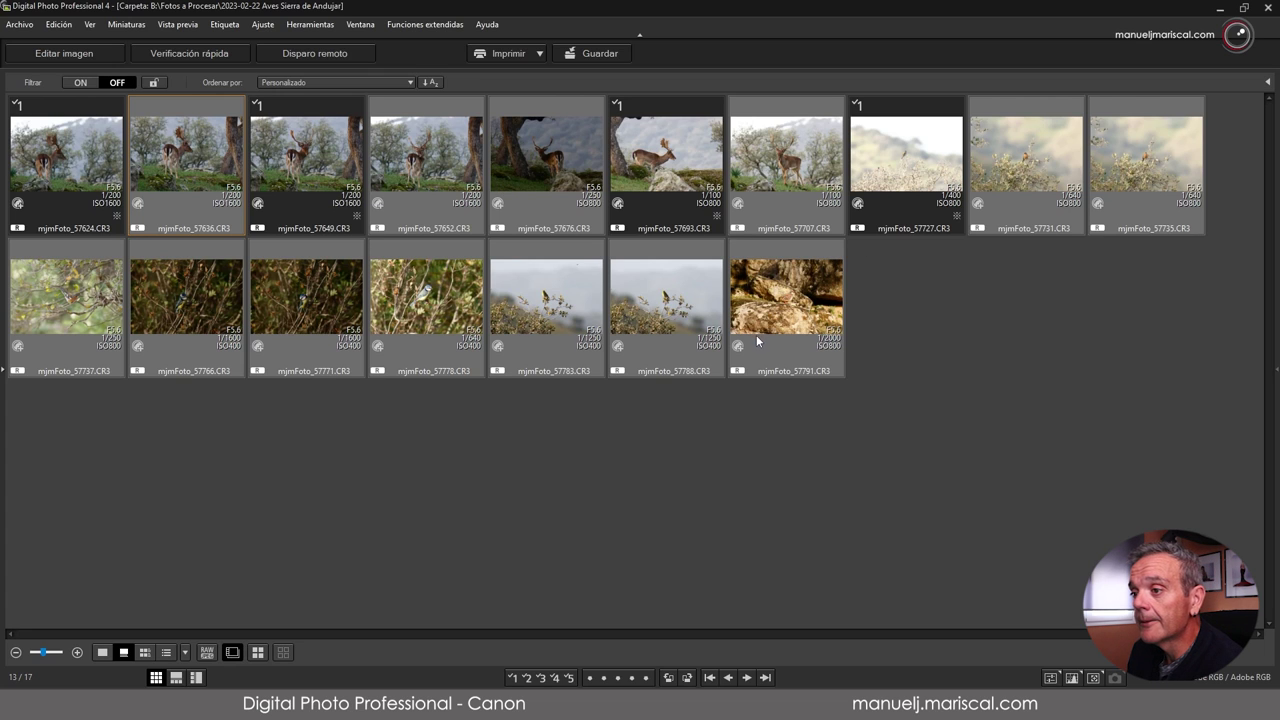
{"action": "left_click", "coordinate": [361, 451]}
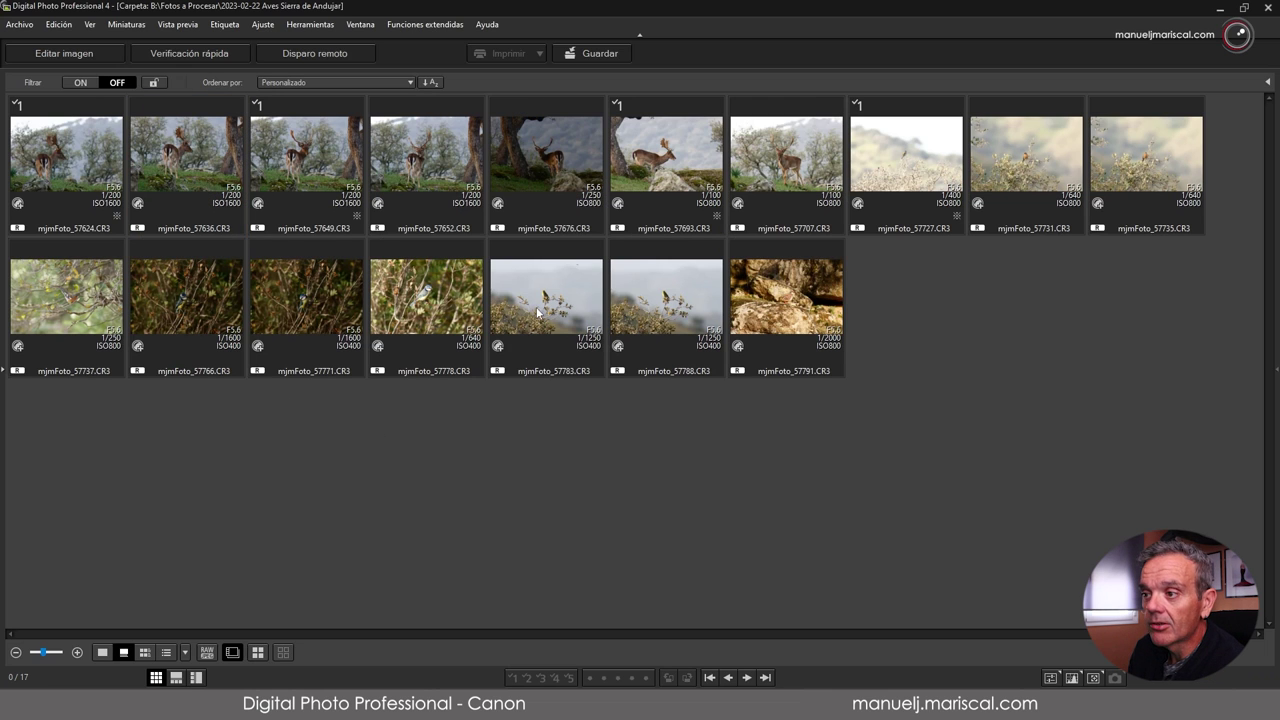
Remove the check mark from mjmFoto_57624.CR3, mjmFoto_57649.CR3, mjmFoto_57693.CR3 and mjmFoto_57727.CR3.
{"action": "left_click", "coordinate": [84, 178]}
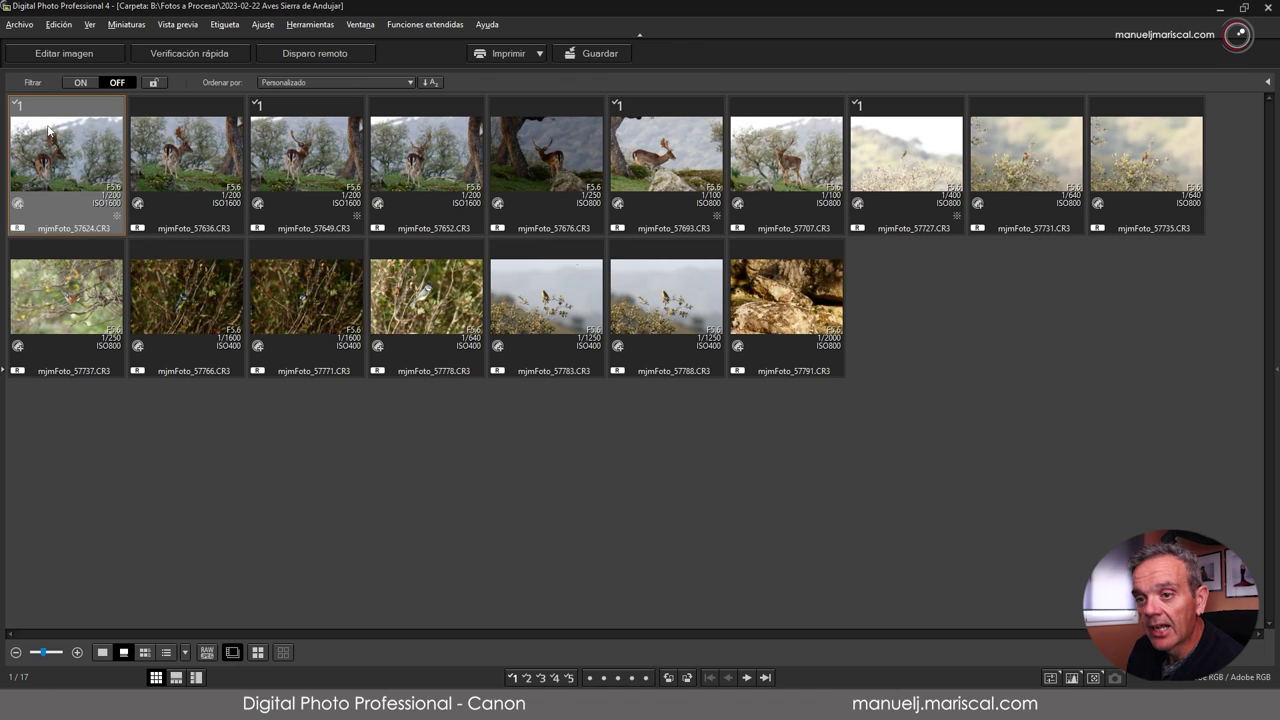
{"action": "left_click", "coordinate": [297, 180]}
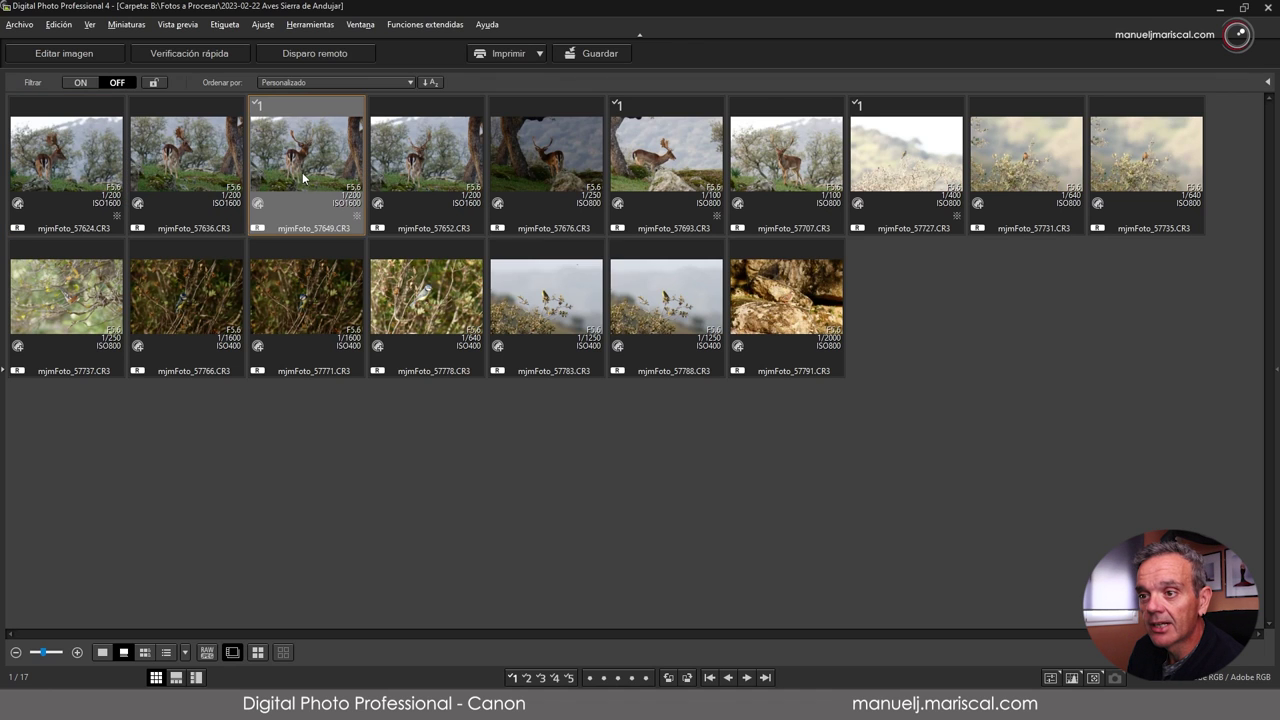
{"action": "key", "text": "alt+0"}
{"action": "left_click", "coordinate": [650, 162]}
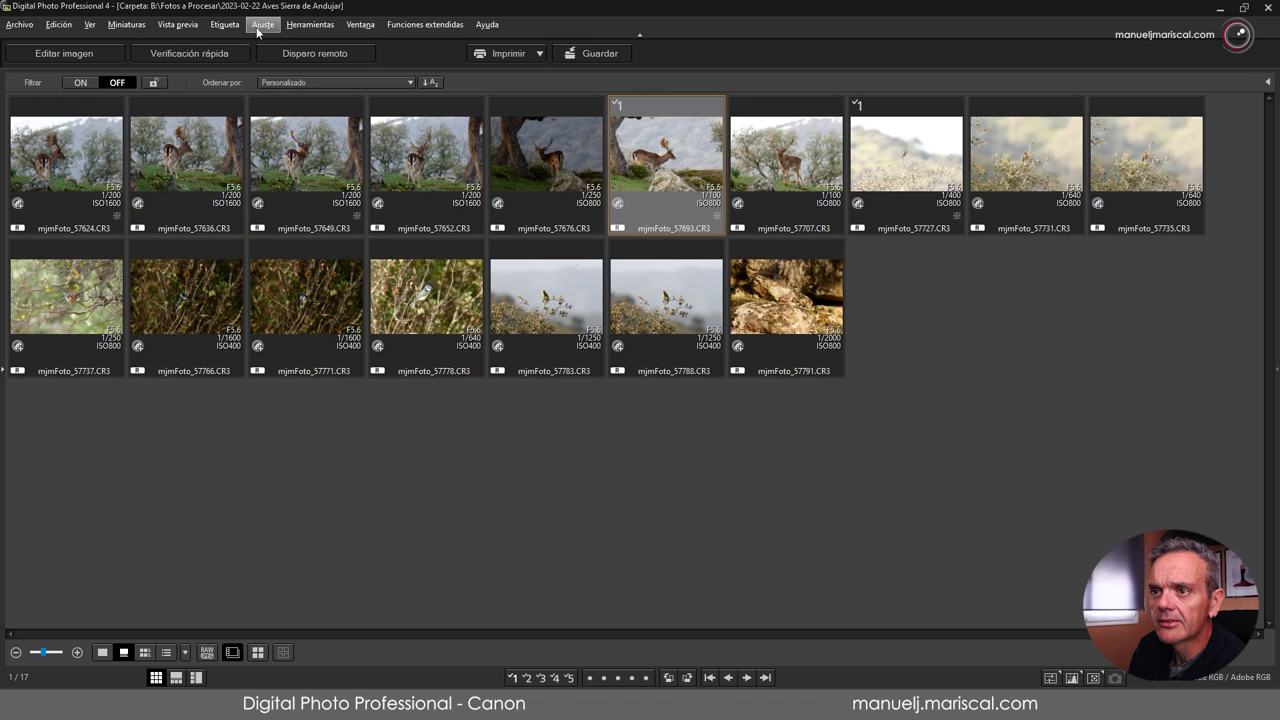
{"action": "left_click", "coordinate": [225, 25]}
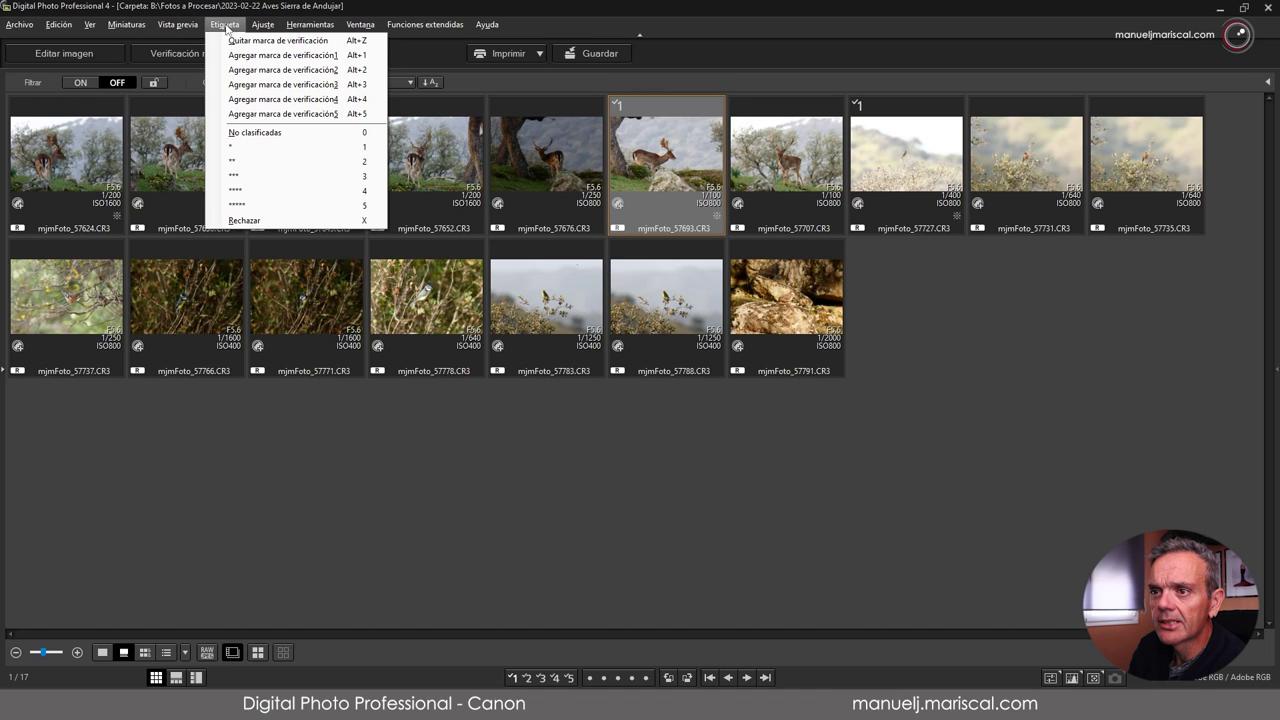
{"action": "left_click", "coordinate": [286, 42]}
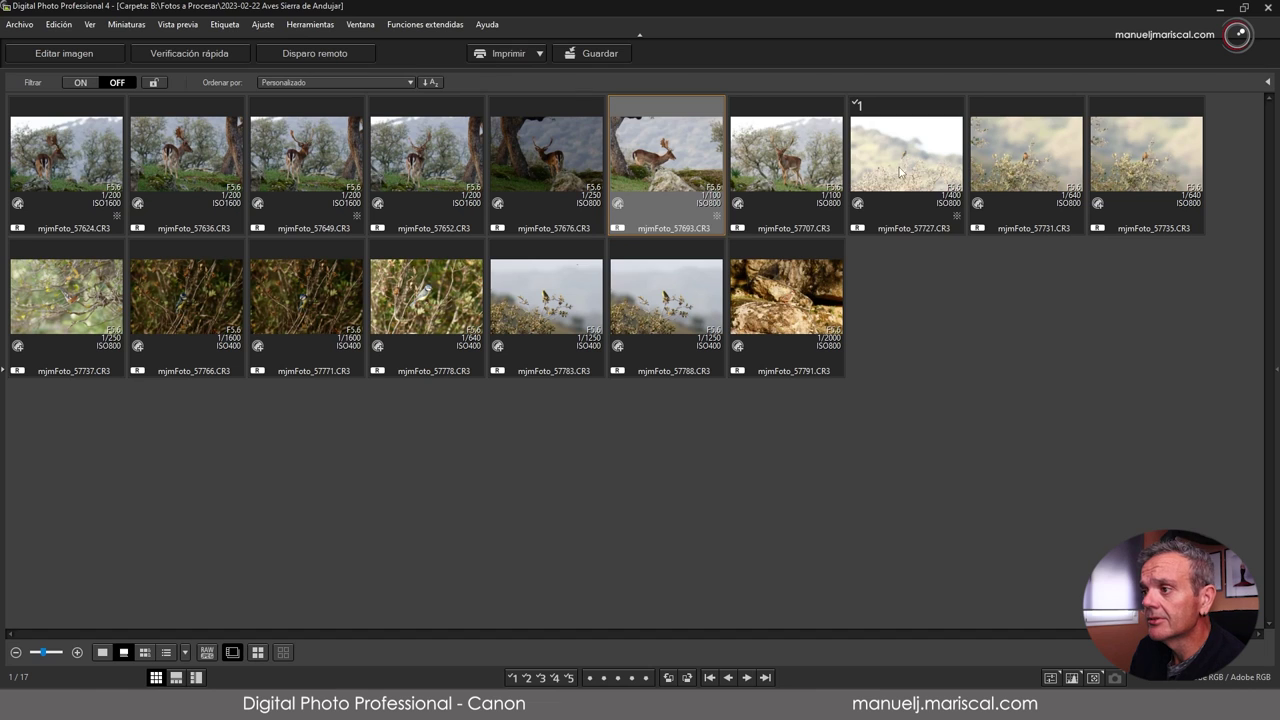
{"action": "key", "text": "Right"}
{"action": "key", "text": "Right"}
{"action": "left_click", "coordinate": [215, 25]}
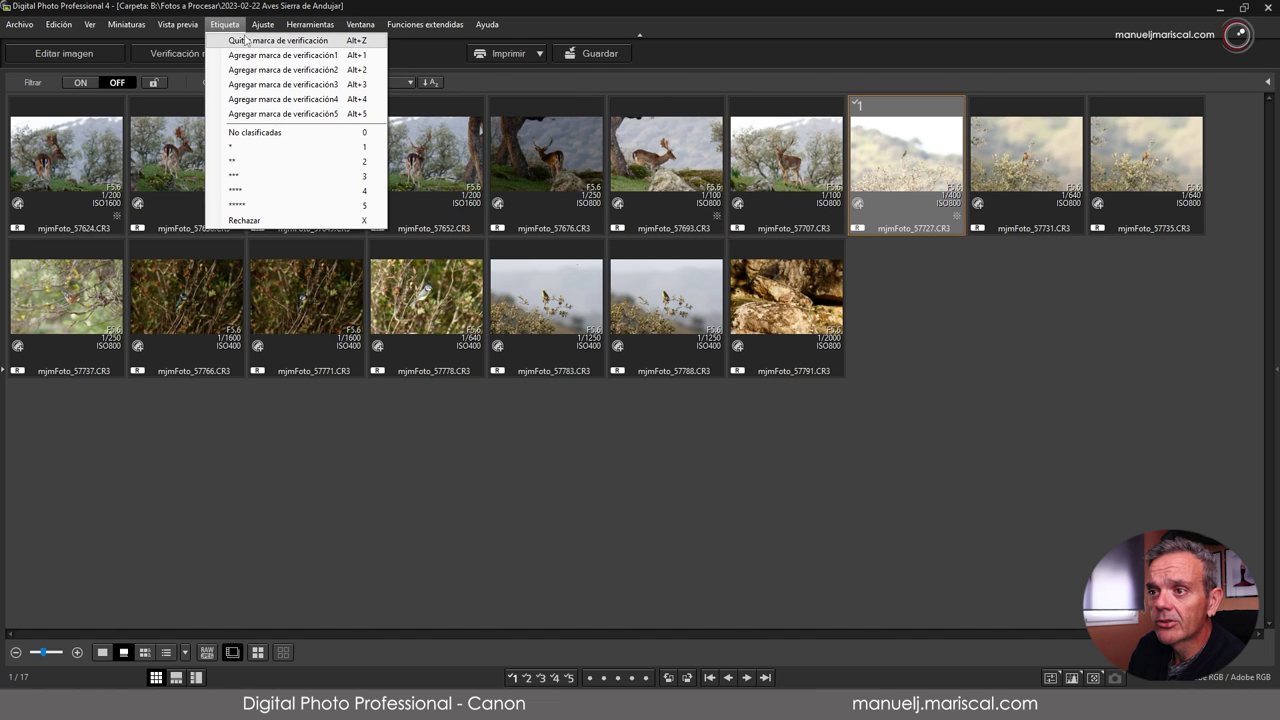
{"action": "left_click", "coordinate": [253, 41]}
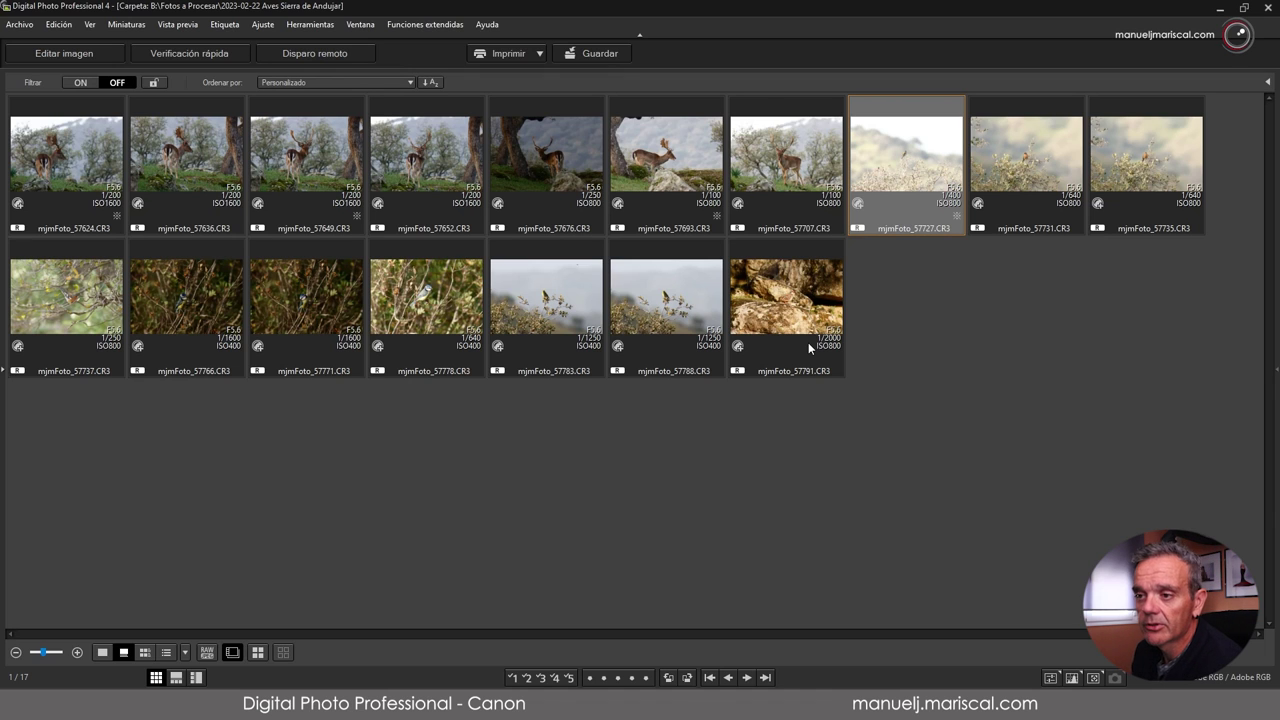
Open mjmFoto_57624.CR3 in a separate edit window, set its magenta-green fine adjustment to 7.0 and close the window.
{"action": "left_click", "coordinate": [82, 186]}
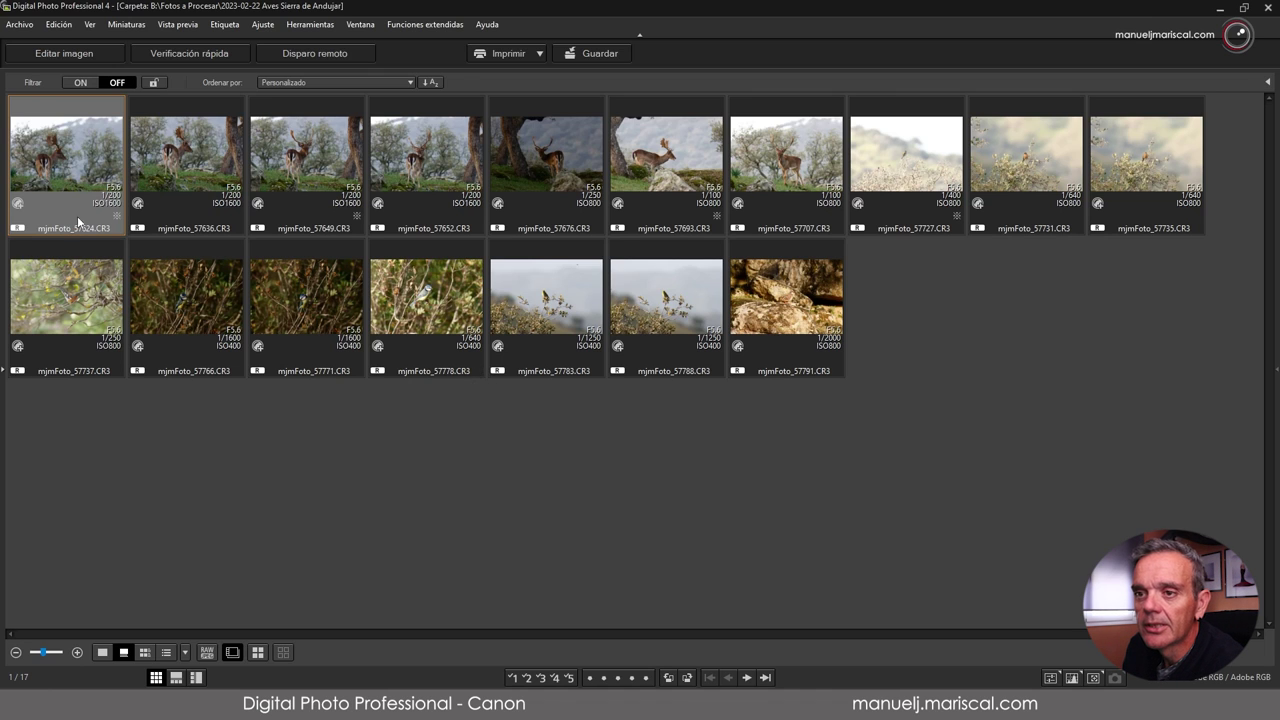
{"action": "double_click", "coordinate": [46, 153]}
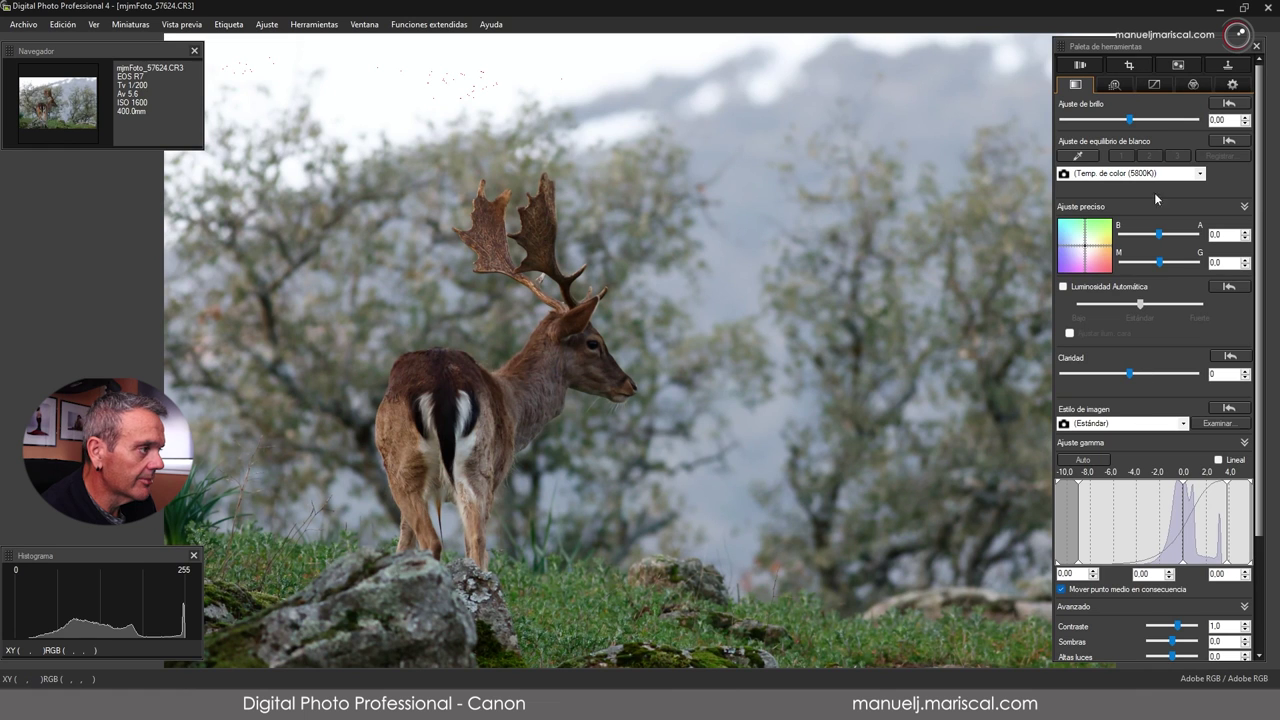
{"action": "left_click_drag", "start_coordinate": [1182, 49], "coordinate": [1164, 38]}
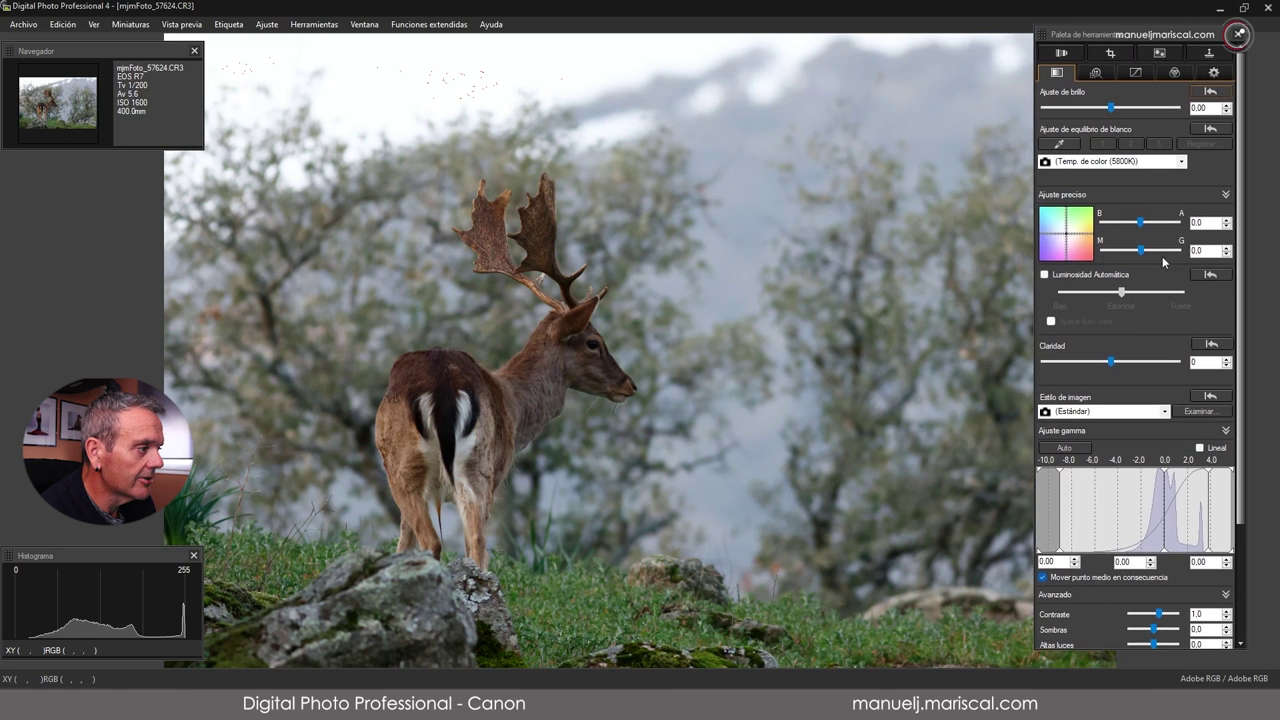
{"action": "scroll", "coordinate": [1164, 260], "scroll_direction": "down", "scroll_amount": 3}
{"action": "scroll", "coordinate": [1163, 267], "scroll_direction": "up", "scroll_amount": 2}
{"action": "left_click_drag", "start_coordinate": [1141, 230], "coordinate": [1166, 230]}
{"action": "scroll", "coordinate": [1238, 128], "scroll_direction": "up", "scroll_amount": 1}
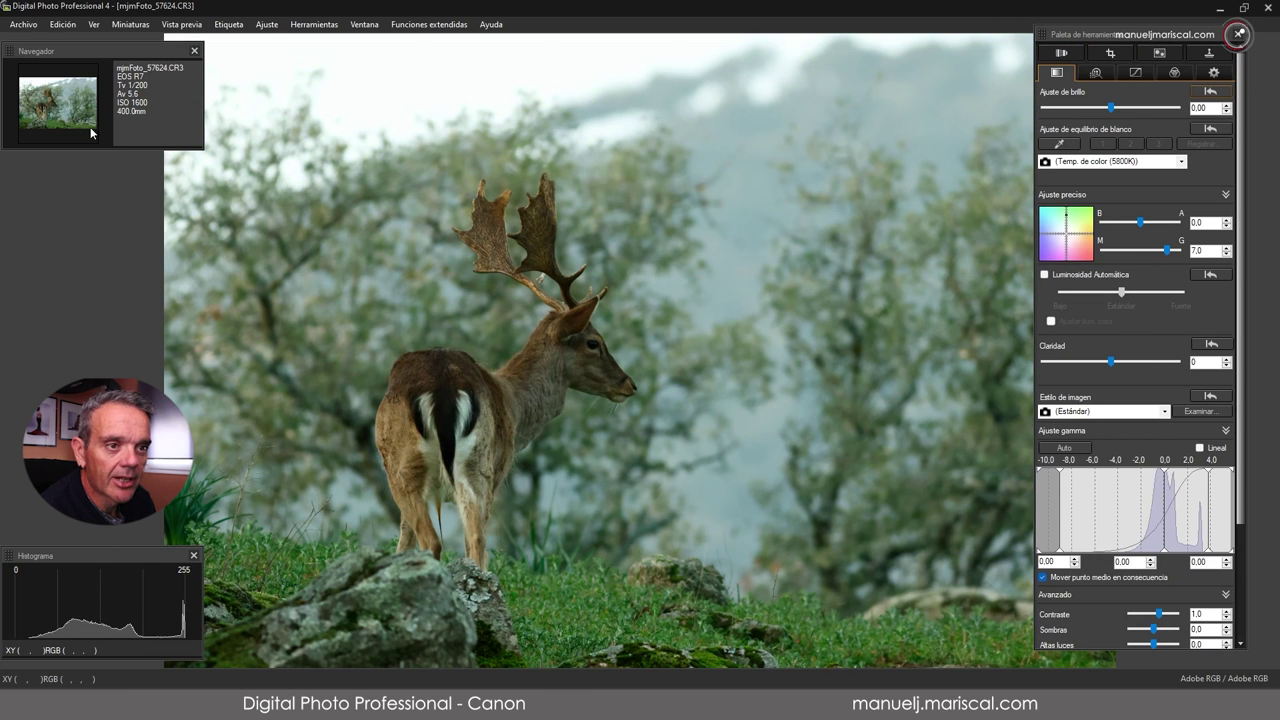
{"action": "left_click", "coordinate": [24, 25]}
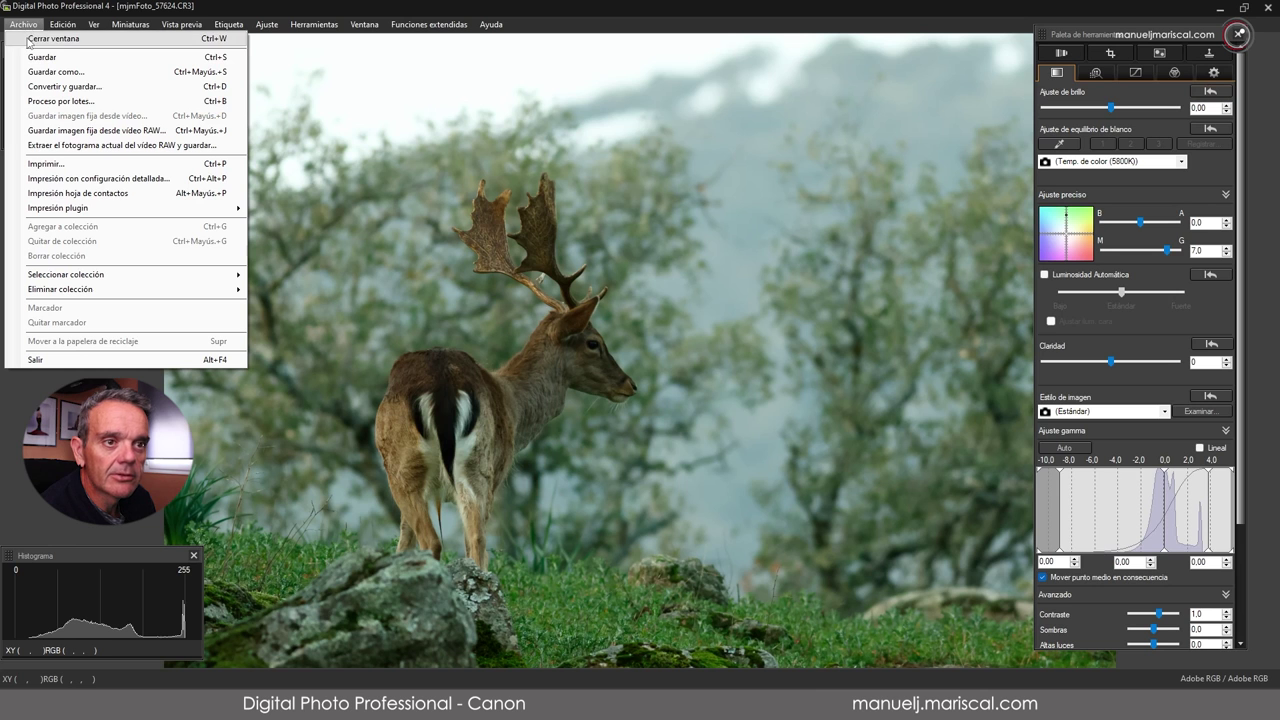
{"action": "left_click", "coordinate": [58, 40]}
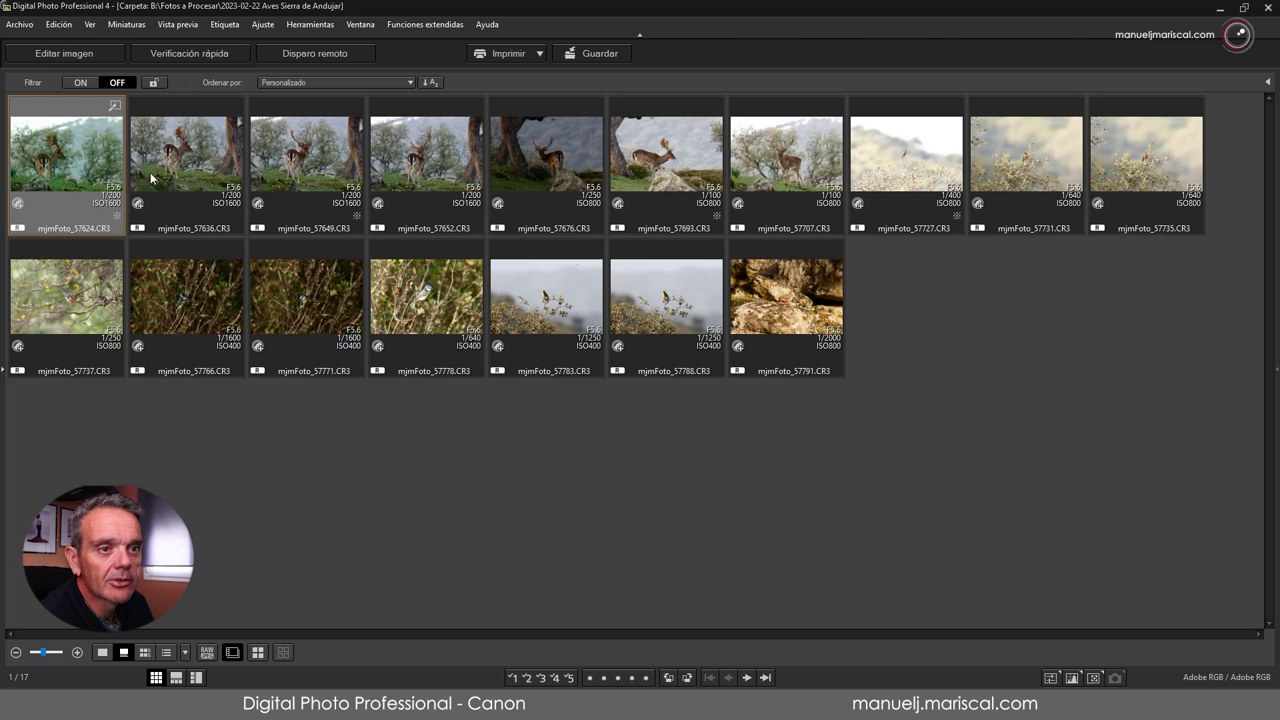
Open mjmFoto_57624.CR3 in the main window's image editing view and set the magenta-green fine adjustment to 0.0.
{"action": "left_click", "coordinate": [75, 53]}
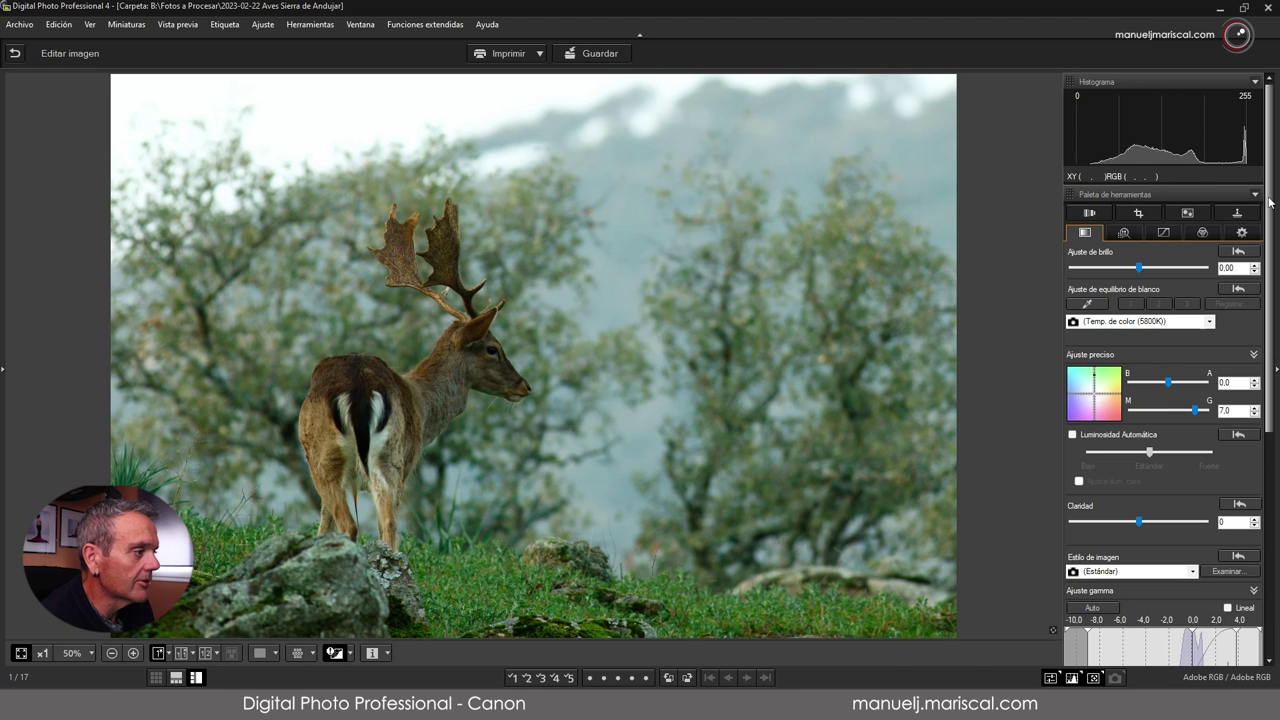
{"action": "left_click_drag", "start_coordinate": [1271, 215], "coordinate": [1266, 284]}
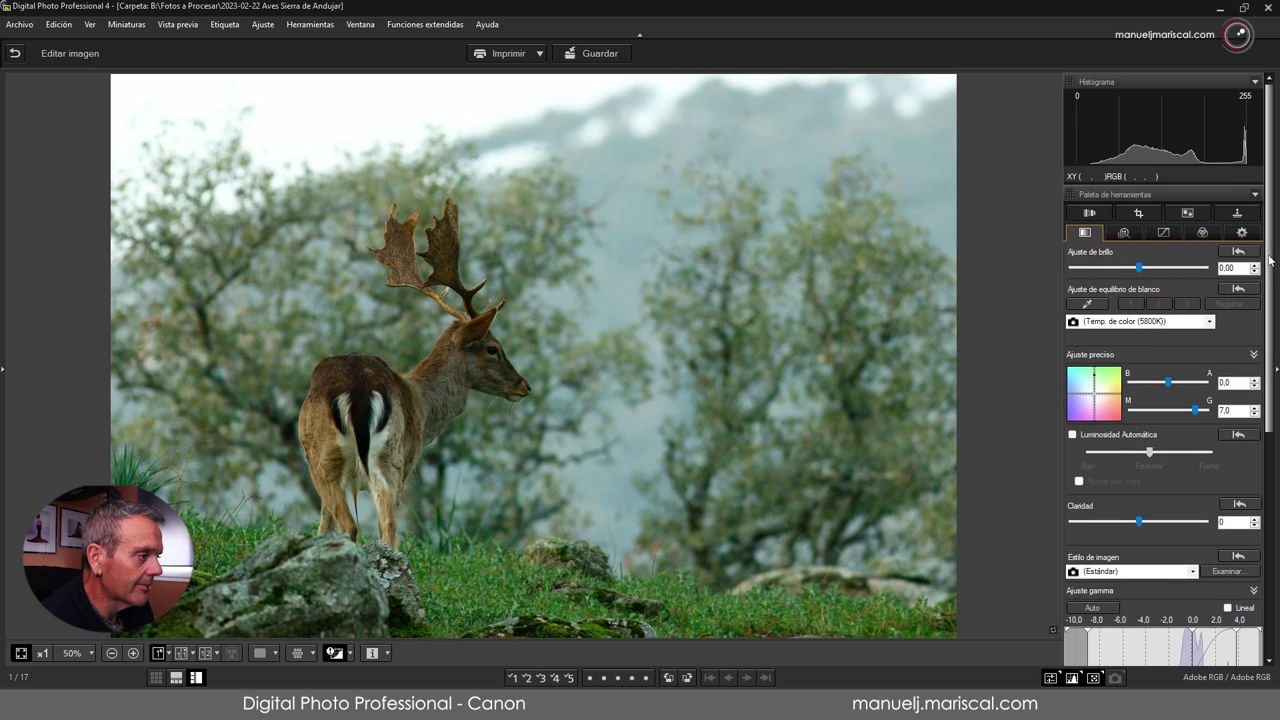
{"action": "left_click_drag", "start_coordinate": [1270, 287], "coordinate": [1273, 348]}
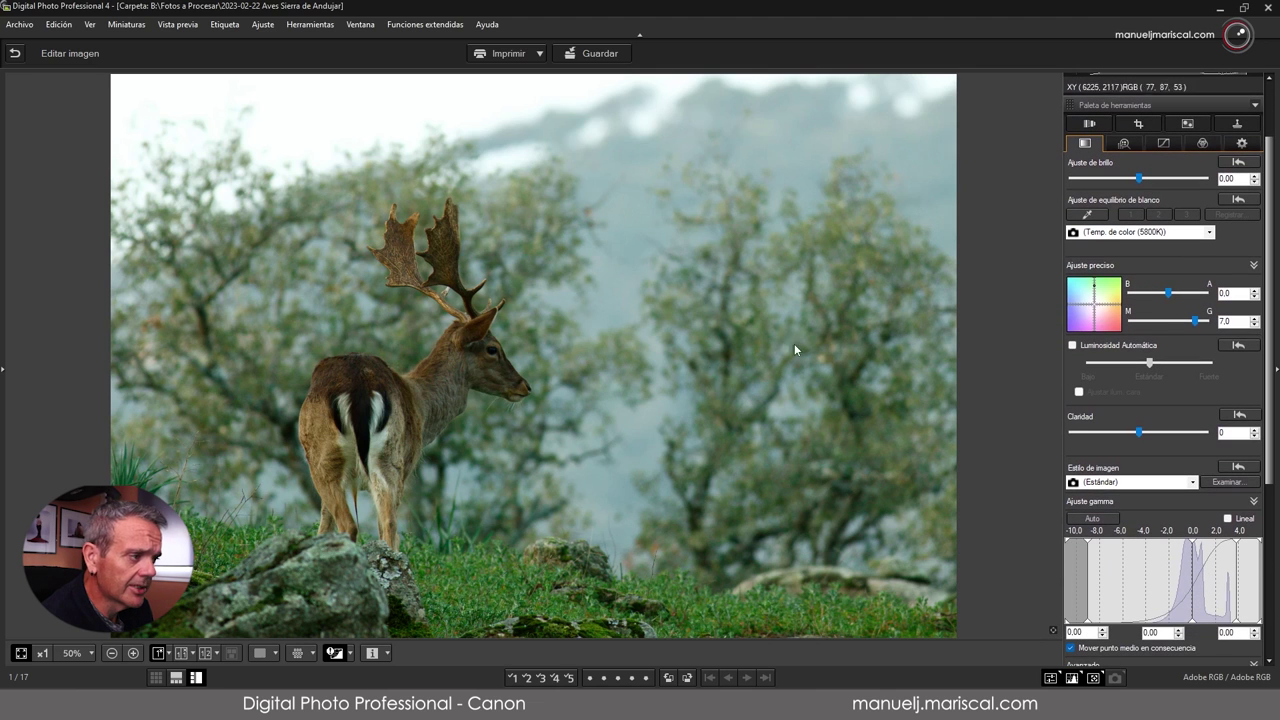
{"action": "left_click_drag", "start_coordinate": [1196, 321], "coordinate": [1167, 325]}
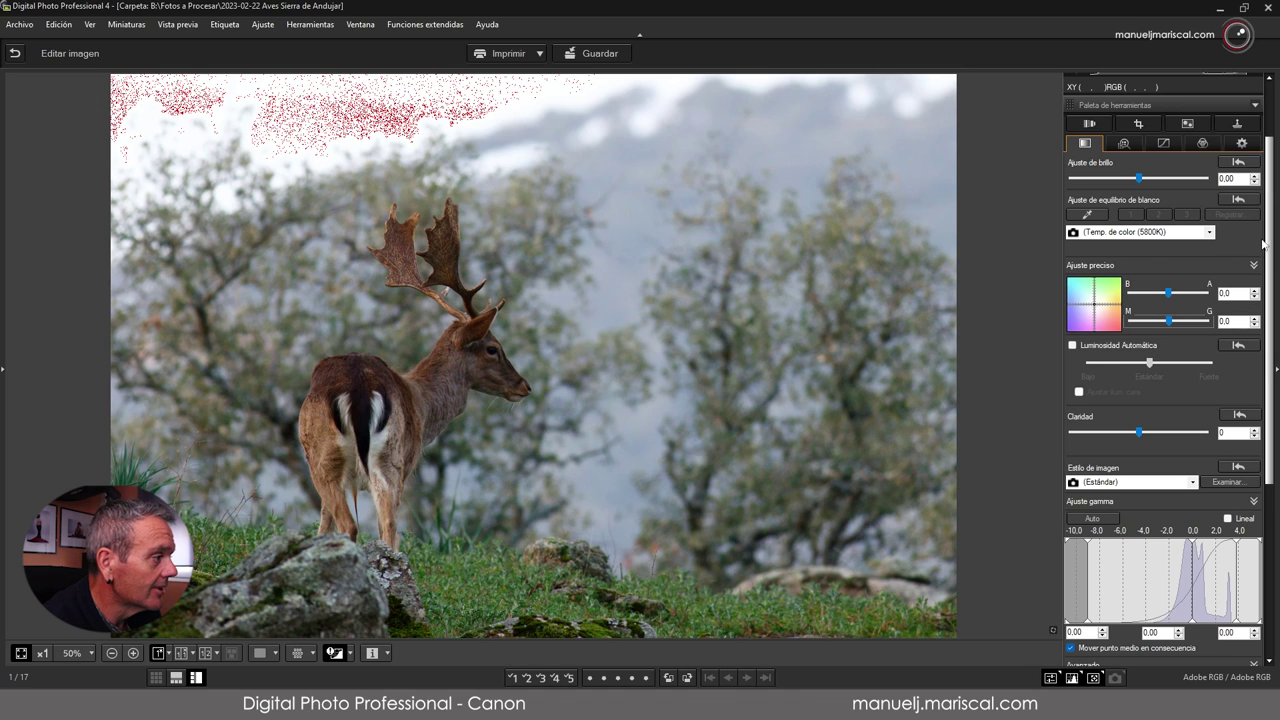
Try brightness adjustments of 0.83, 0.67 and 0.33 on the deer photo and settle on 0.50.
{"action": "left_click_drag", "start_coordinate": [1270, 196], "coordinate": [1272, 126]}
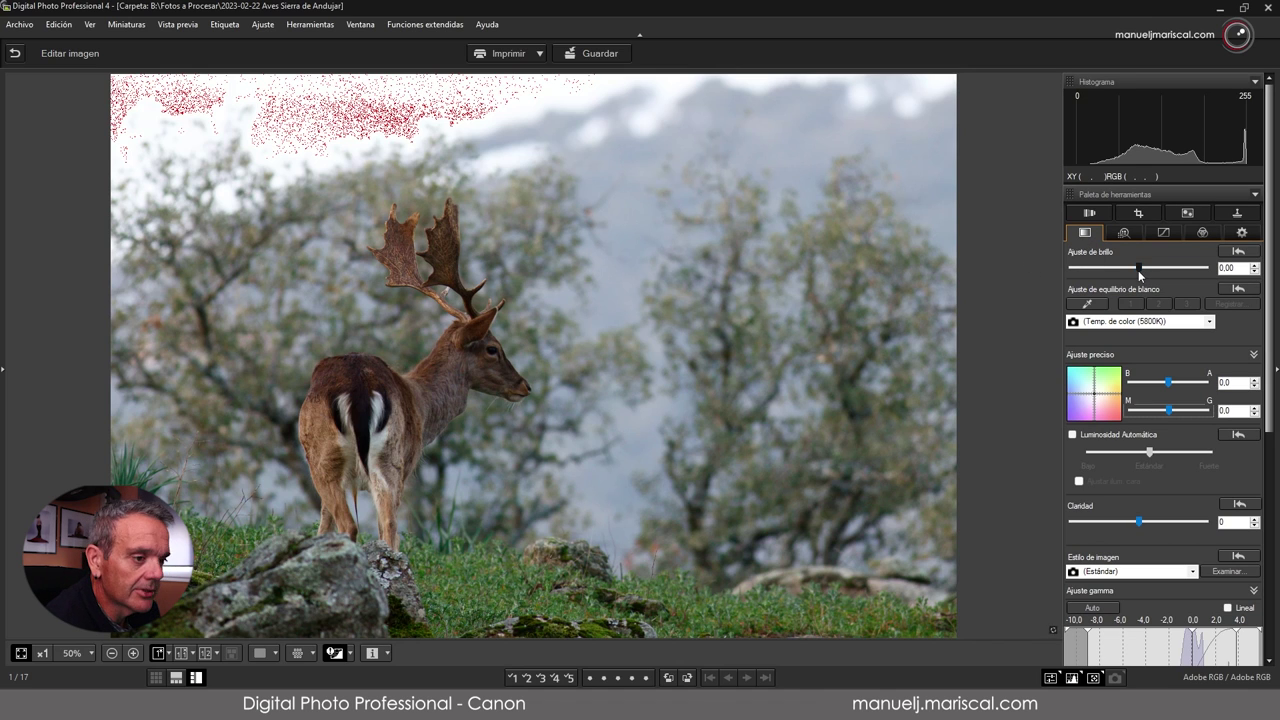
{"action": "left_click_drag", "start_coordinate": [1144, 271], "coordinate": [1157, 273]}
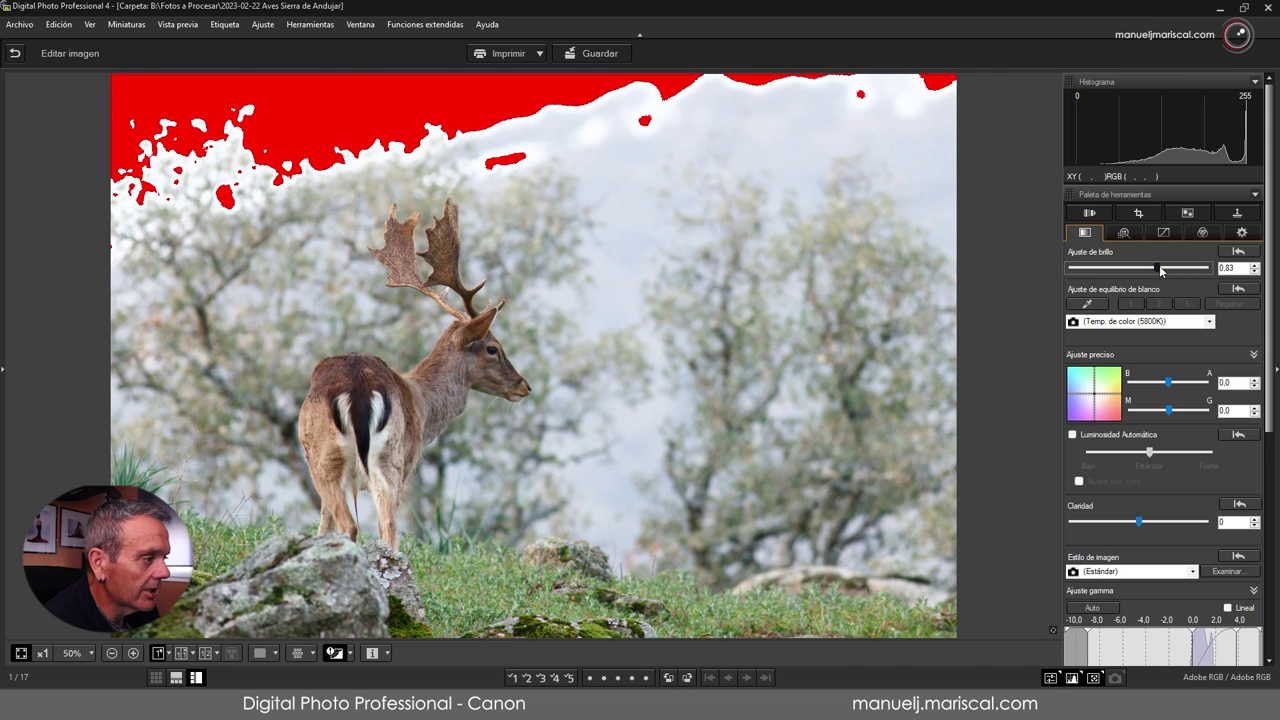
{"action": "left_click", "coordinate": [1240, 252]}
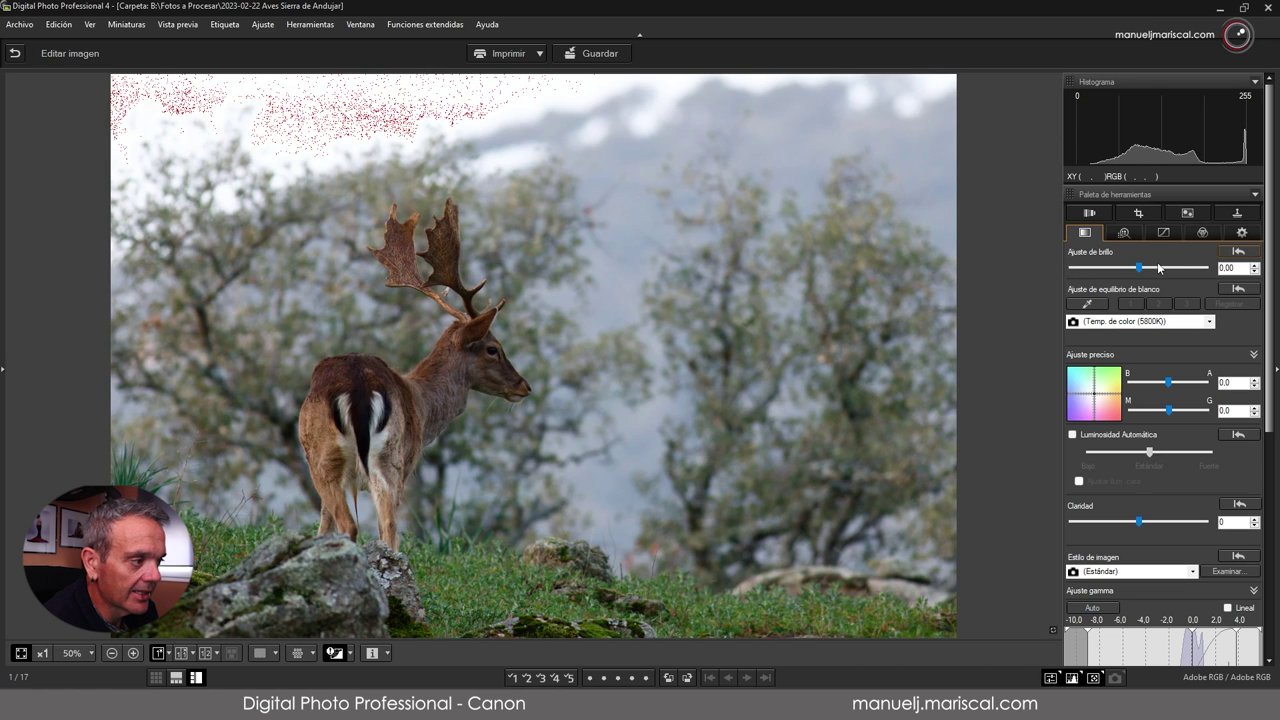
{"action": "left_click_drag", "start_coordinate": [1140, 268], "coordinate": [1154, 270]}
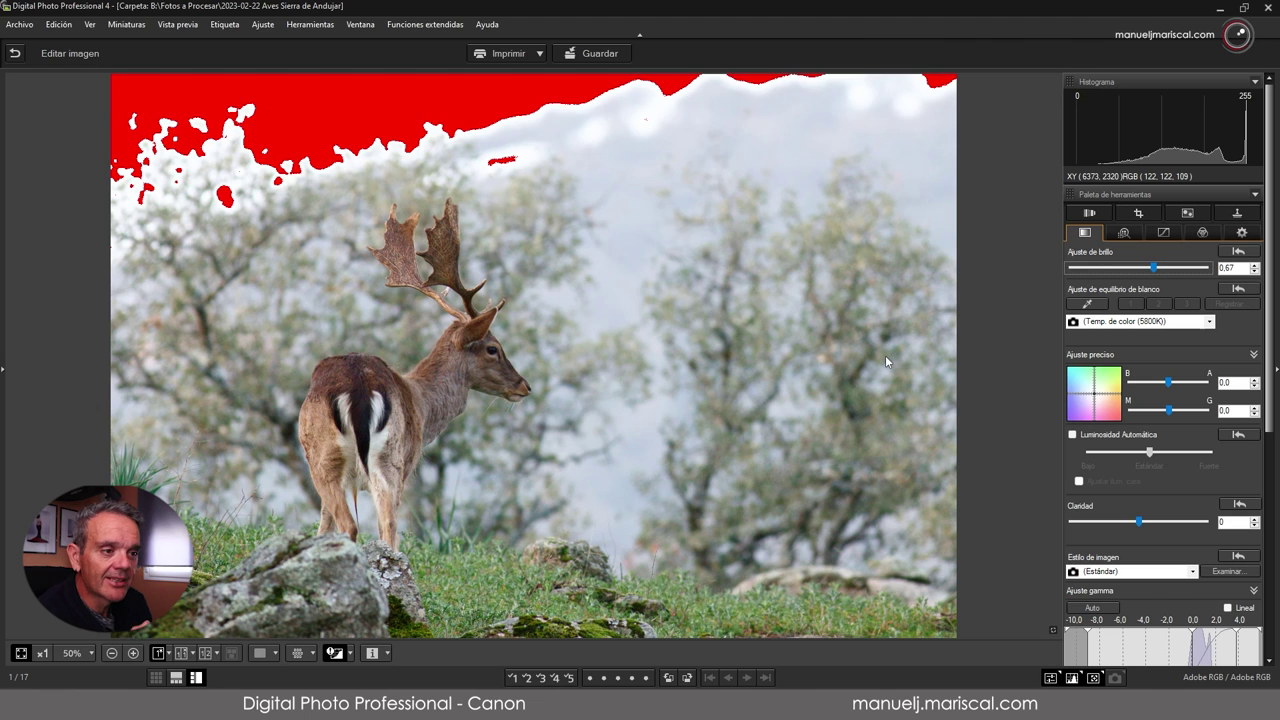
{"action": "left_click_drag", "start_coordinate": [1154, 268], "coordinate": [1147, 270]}
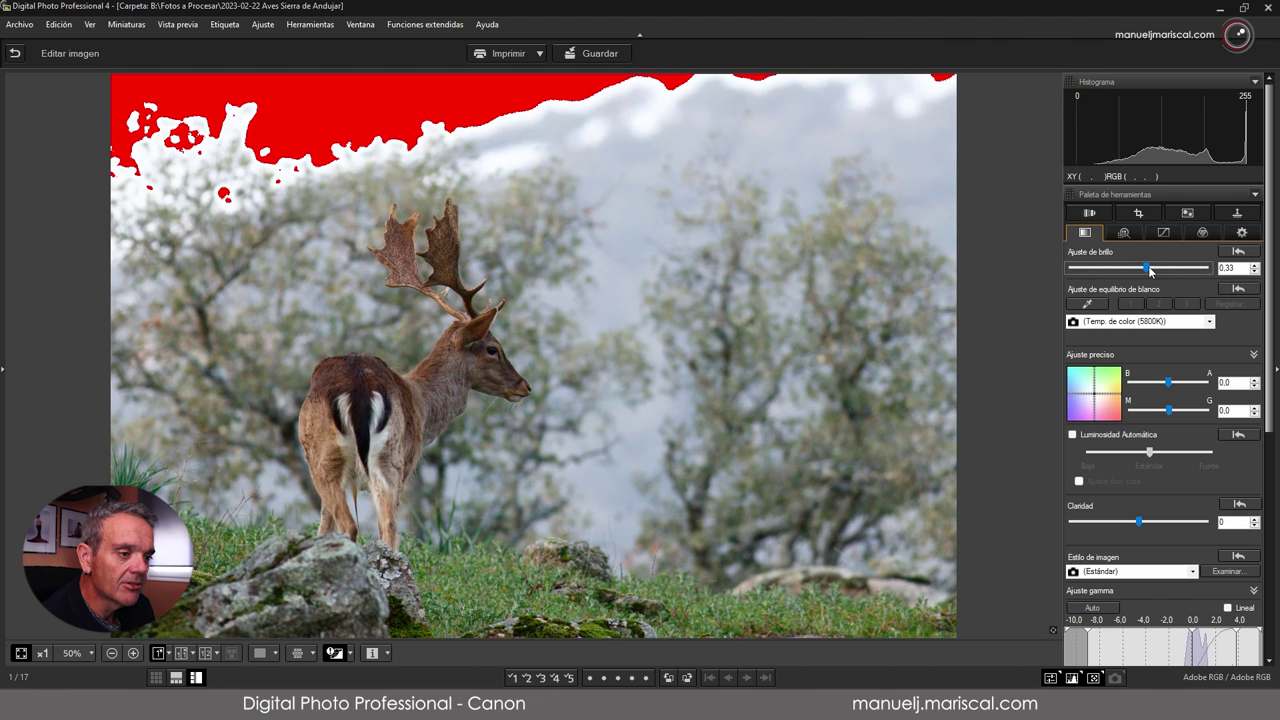
{"action": "left_click_drag", "start_coordinate": [1149, 270], "coordinate": [1154, 271]}
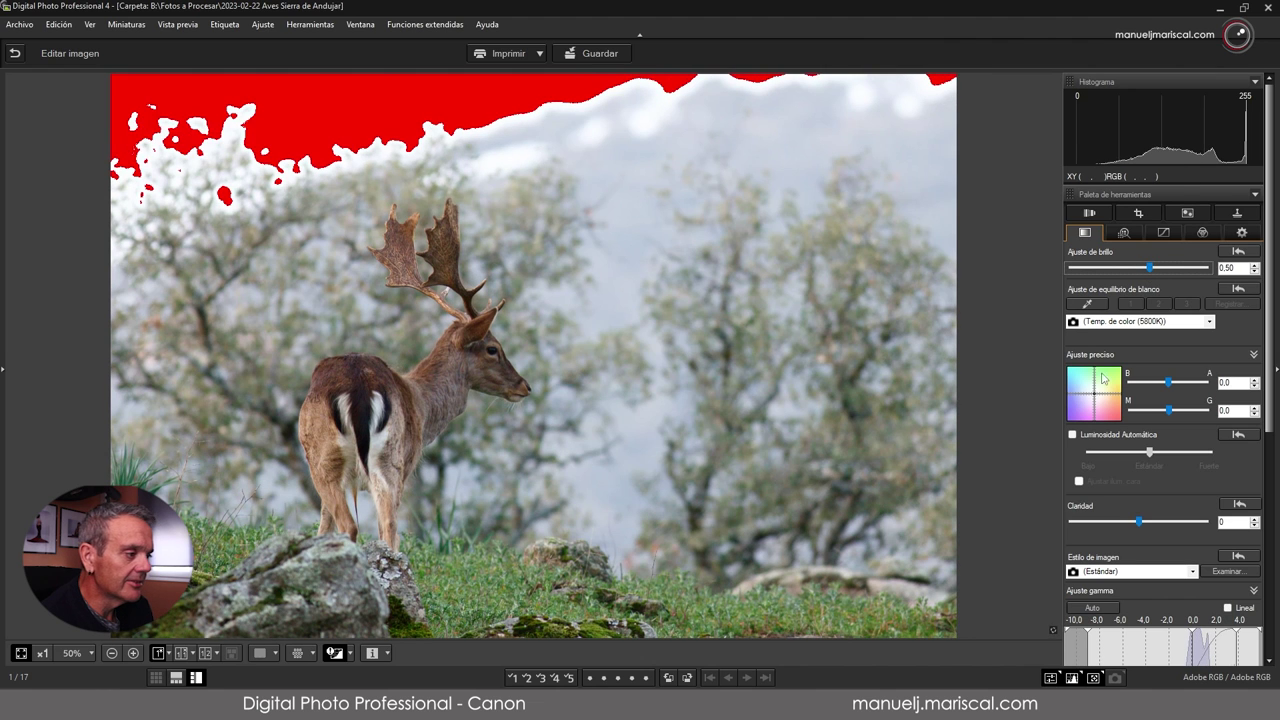
Set the deer photo's clarity to 1 and its highlights to -3.0.
{"action": "left_click_drag", "start_coordinate": [1272, 349], "coordinate": [1265, 507]}
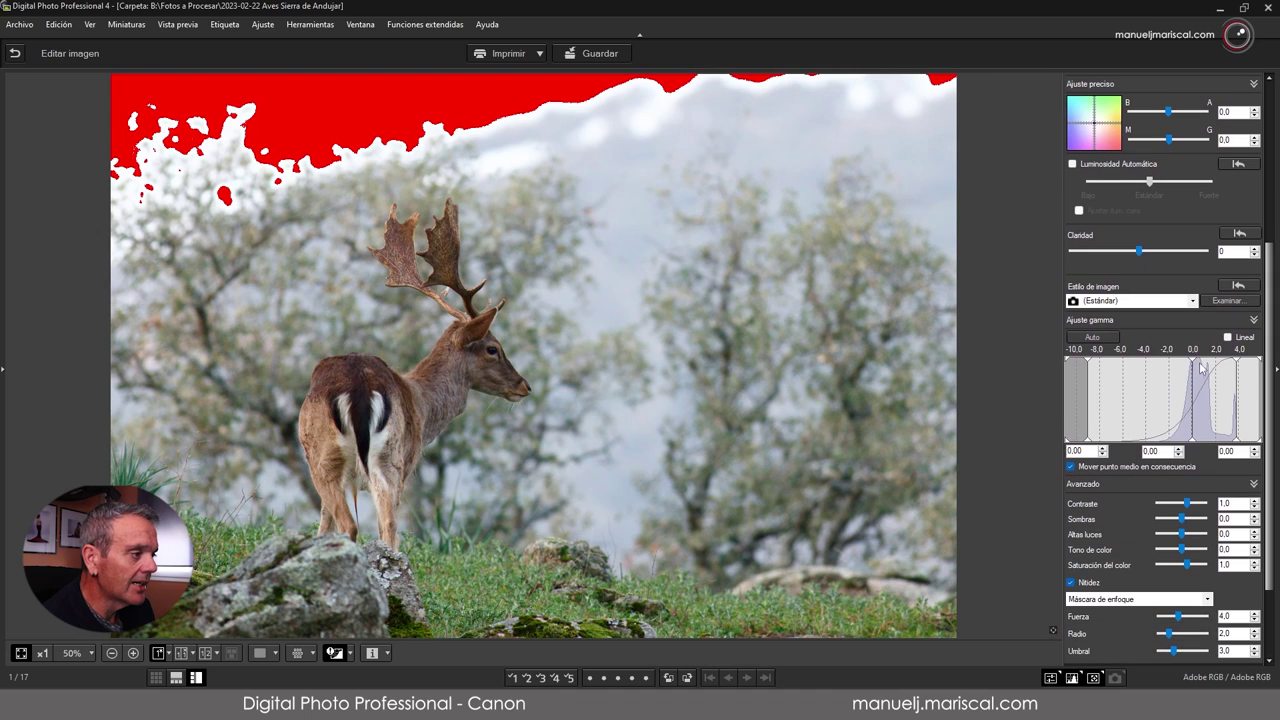
{"action": "left_click_drag", "start_coordinate": [1147, 256], "coordinate": [1151, 254]}
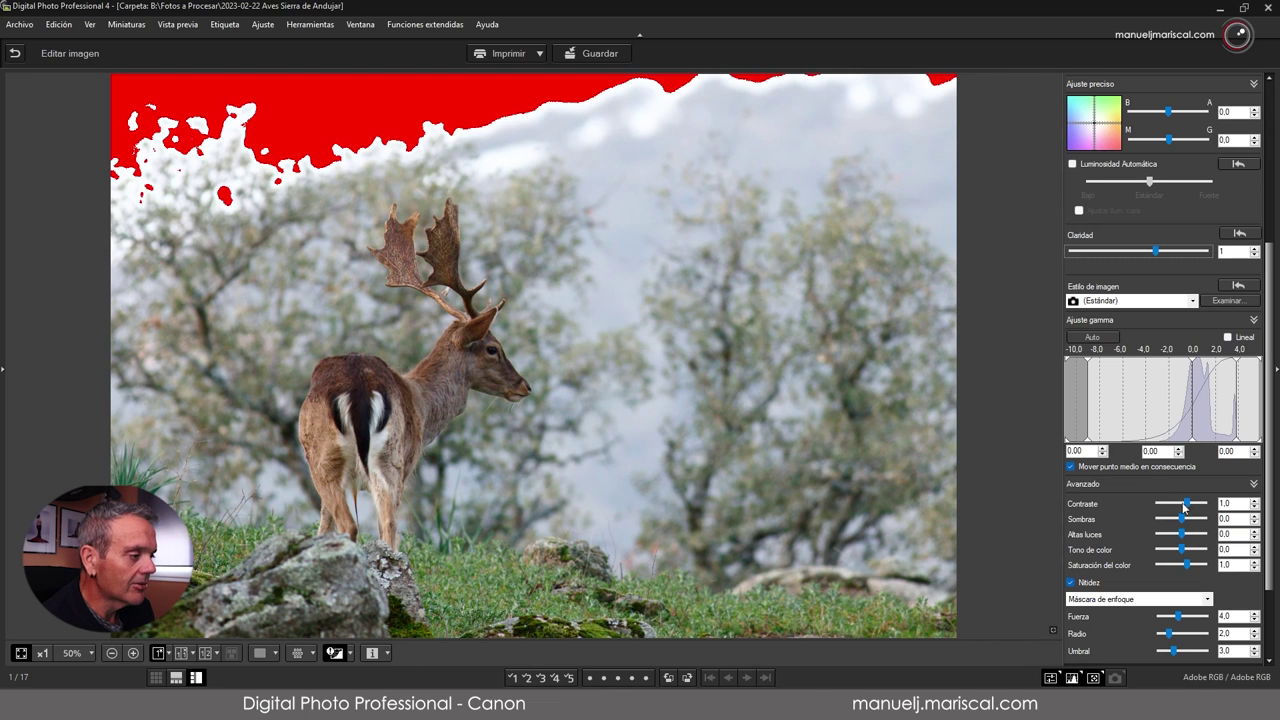
{"action": "scroll", "coordinate": [1270, 430], "scroll_direction": "down", "scroll_amount": 1}
{"action": "scroll", "coordinate": [1270, 430], "scroll_direction": "down", "scroll_amount": 2}
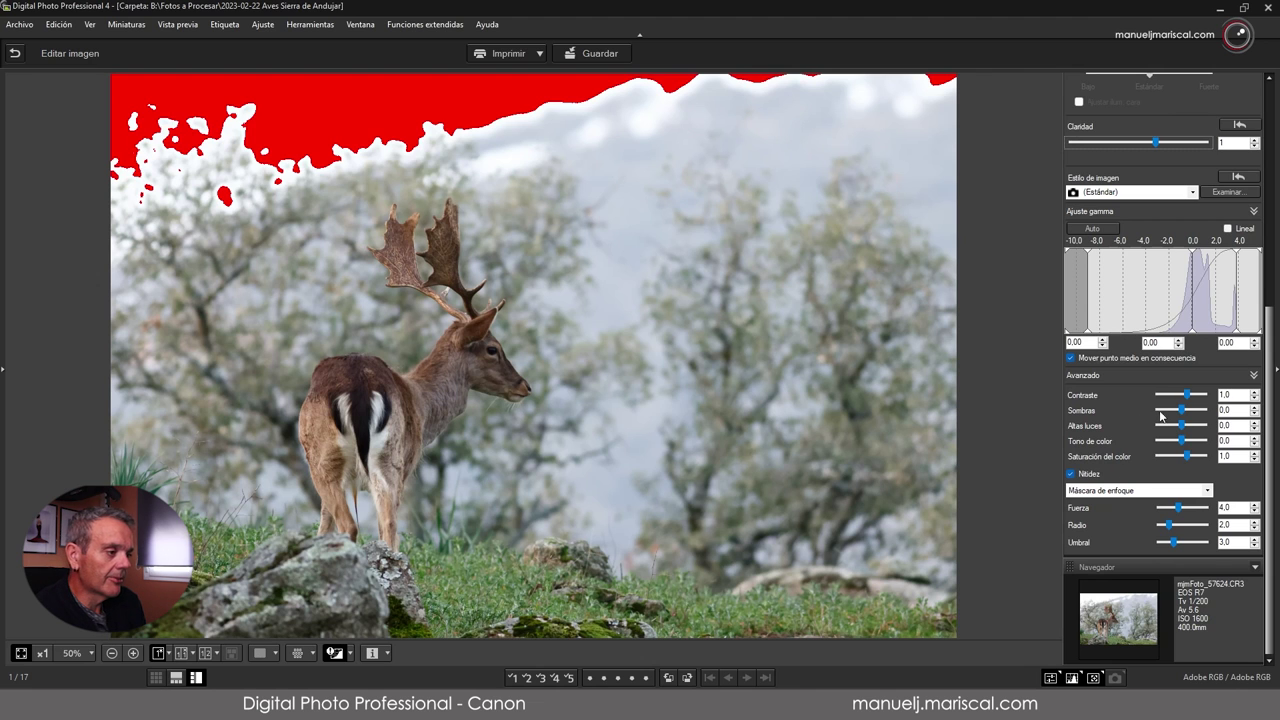
{"action": "left_click_drag", "start_coordinate": [1178, 424], "coordinate": [1167, 428]}
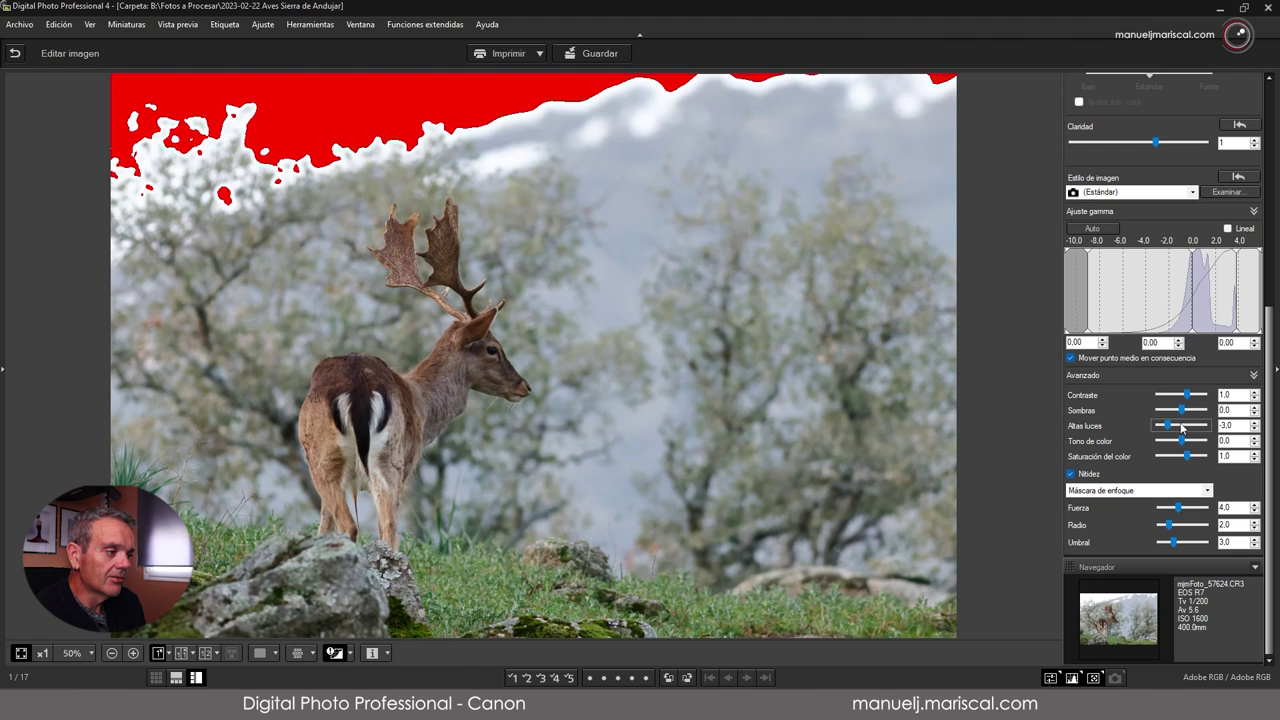
Set the deer photo's highlights to 0.0 and its shadows to 1.0 in the advanced picture style settings.
{"action": "left_click", "coordinate": [1190, 427]}
{"action": "left_click", "coordinate": [1190, 427]}
{"action": "left_click", "coordinate": [1184, 423]}
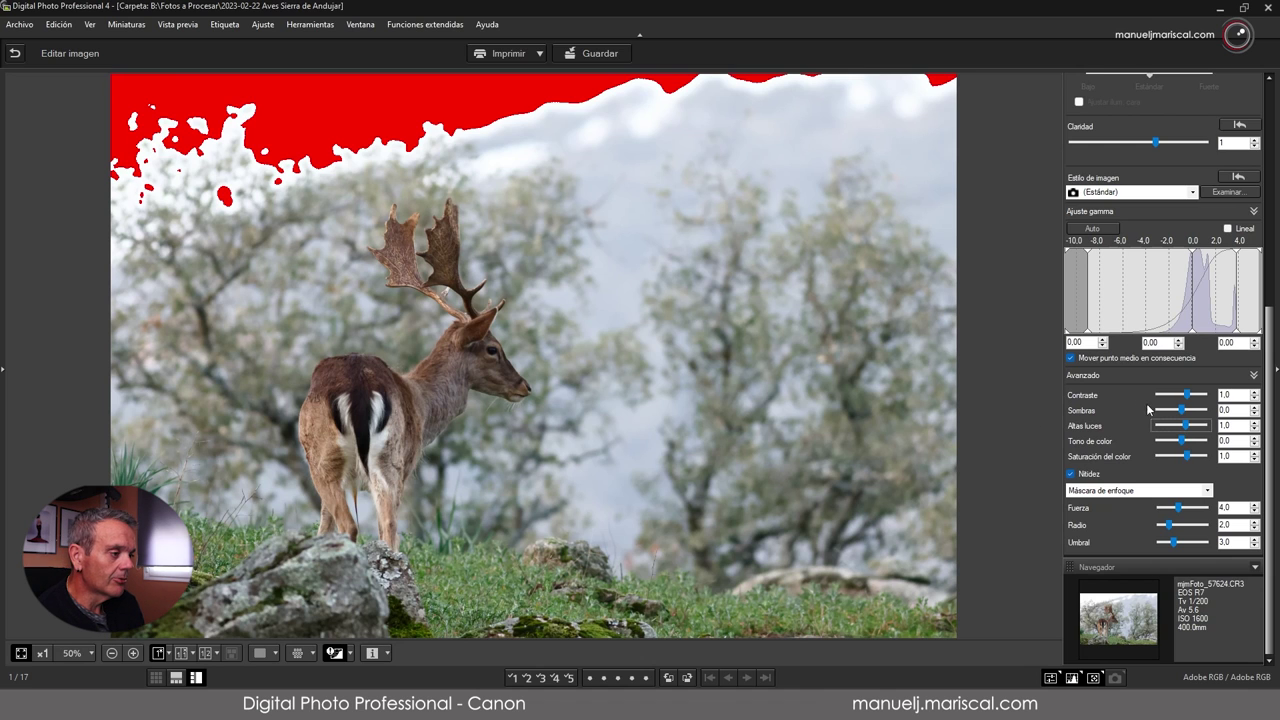
{"action": "left_click", "coordinate": [1184, 428]}
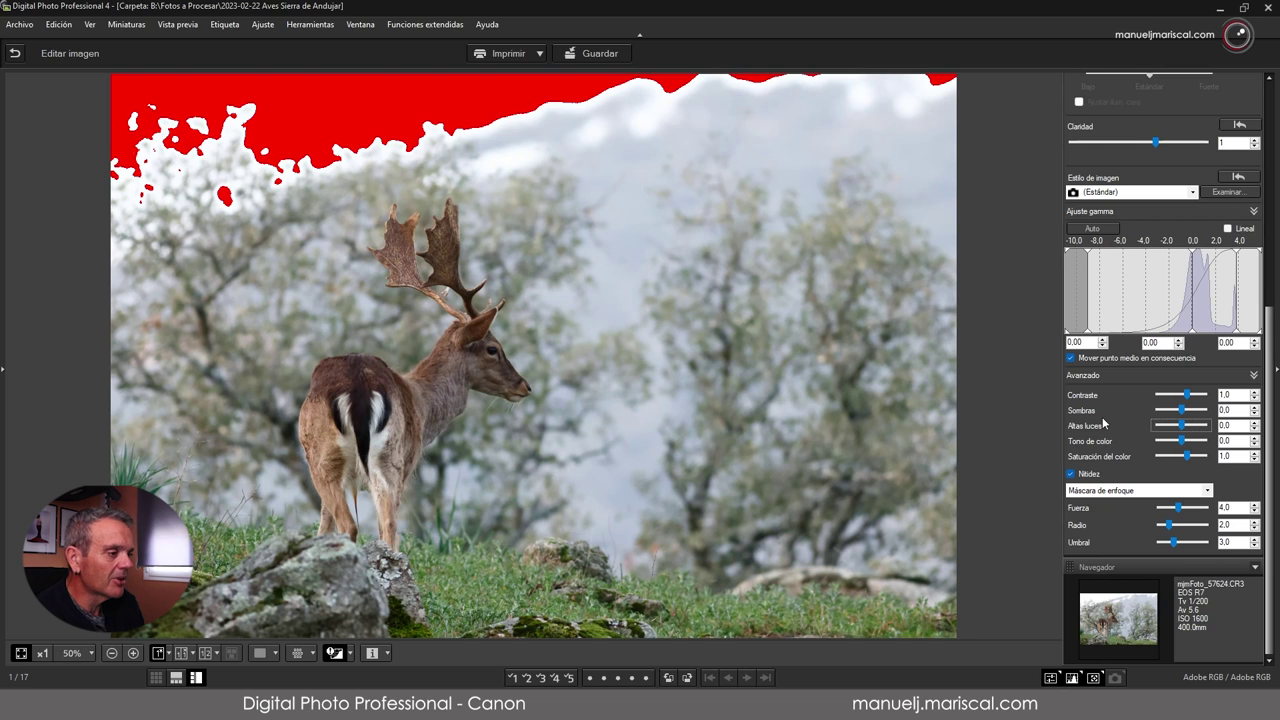
{"action": "left_click", "coordinate": [1185, 410]}
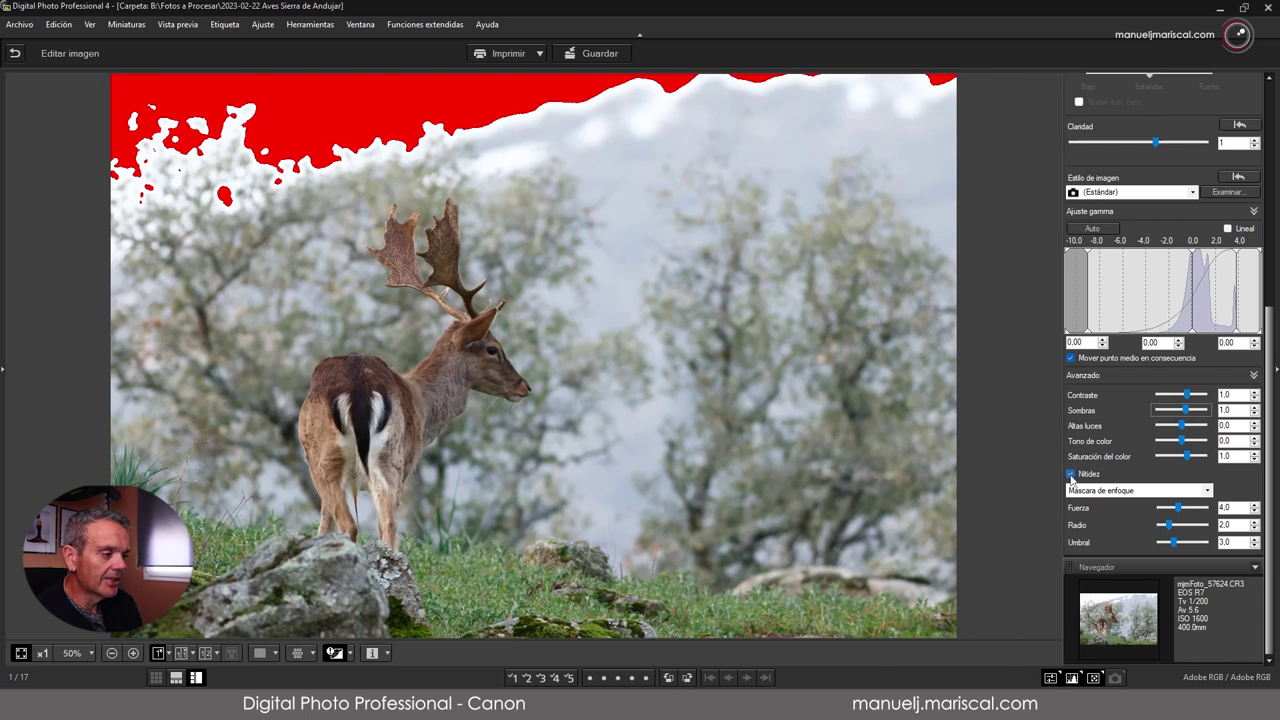
Change the sharpening method from unsharp mask to Nitidez and set its strength to 5.0.
{"action": "scroll", "coordinate": [1178, 508], "scroll_direction": "down", "scroll_amount": 1}
{"action": "scroll", "coordinate": [1182, 510], "scroll_direction": "up", "scroll_amount": 2}
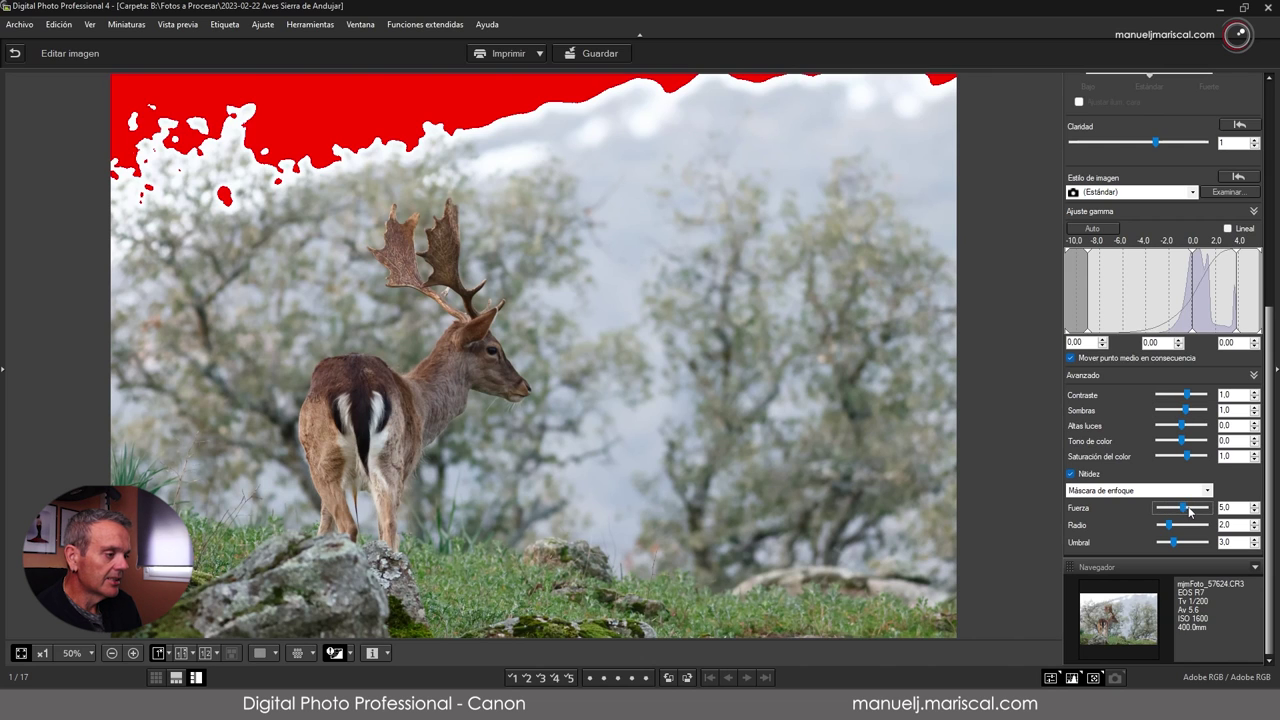
{"action": "left_click", "coordinate": [1132, 490]}
{"action": "left_click", "coordinate": [1131, 503]}
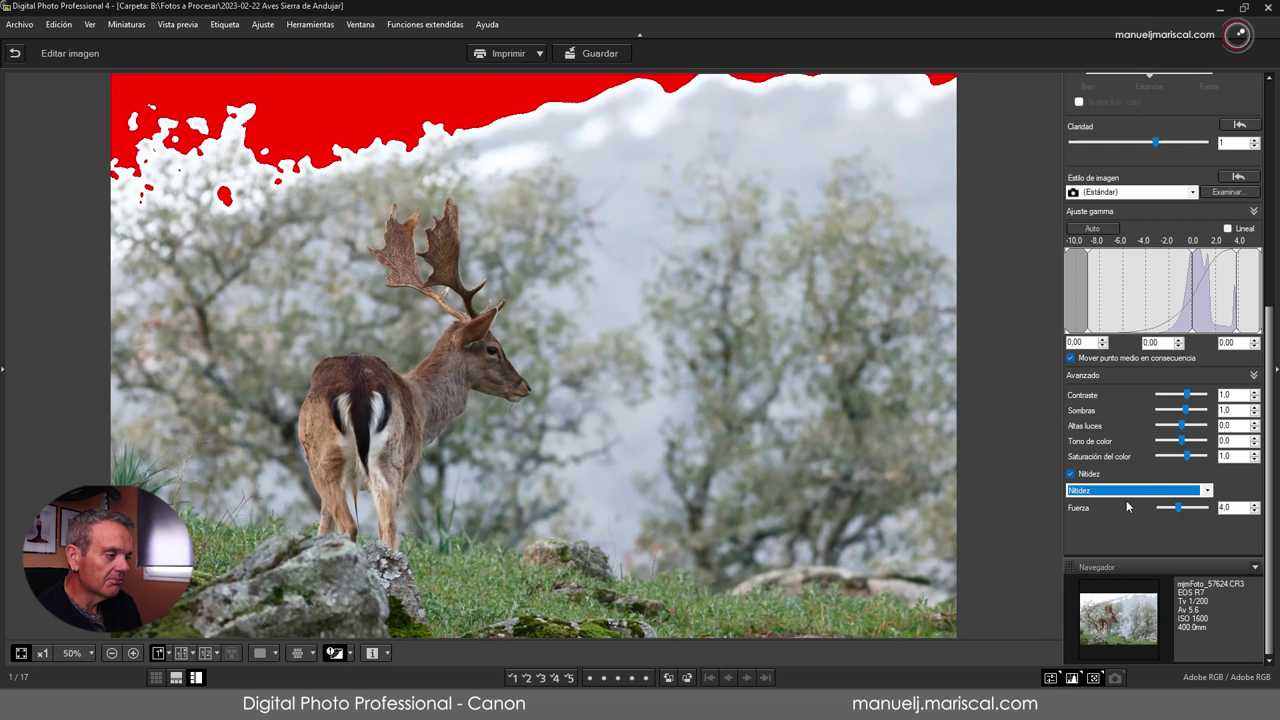
{"action": "left_click", "coordinate": [1184, 510]}
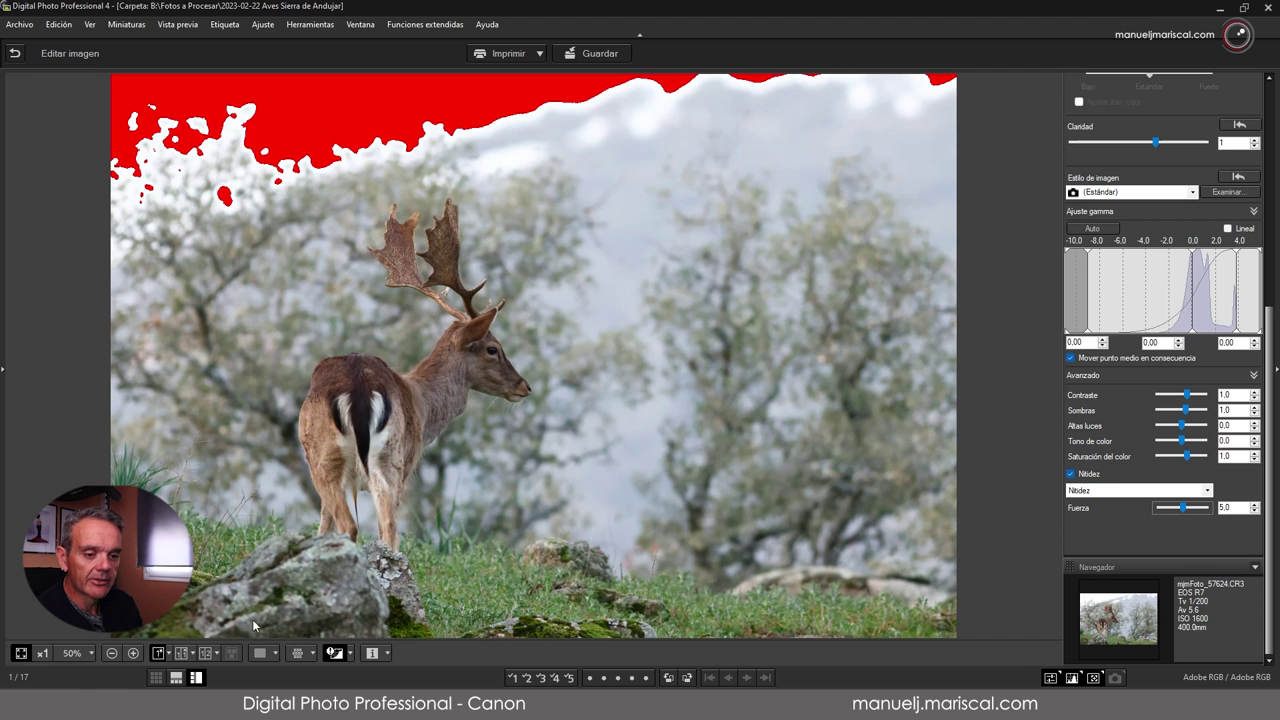
Compare the original and edited deer photo side by side with the head enlarged, and return to the single full view.
{"action": "left_click", "coordinate": [183, 654]}
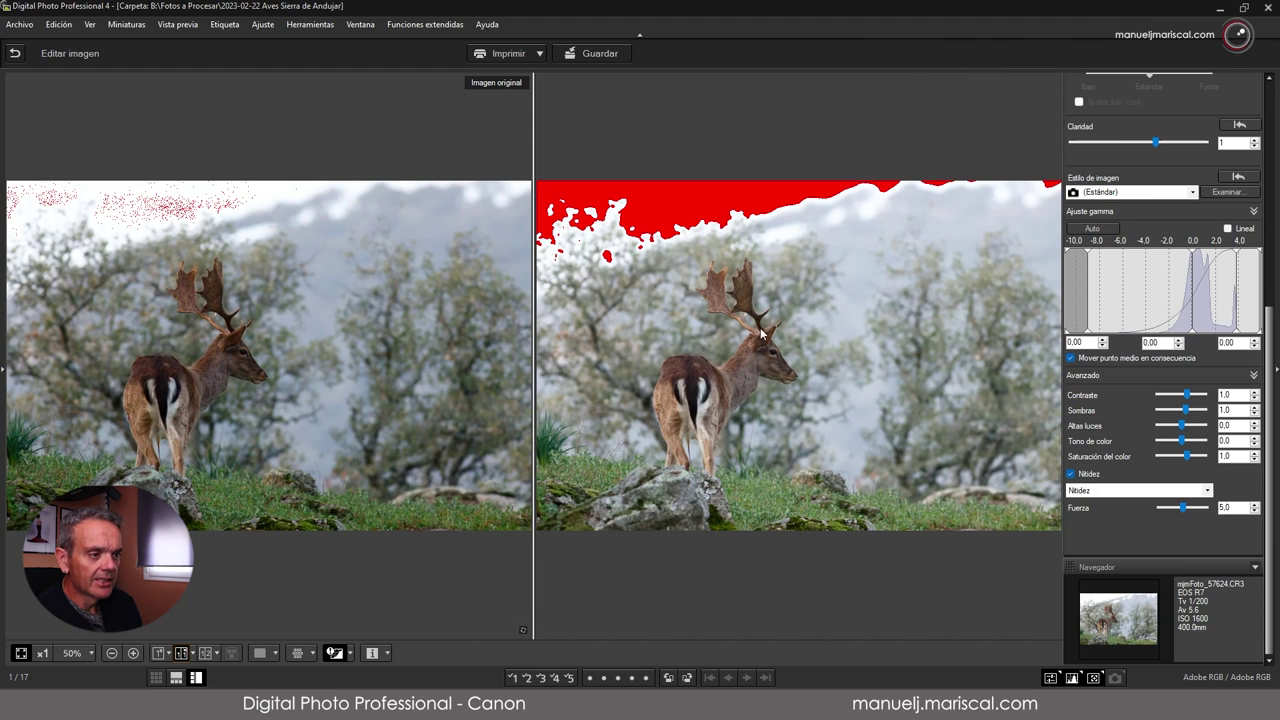
{"action": "left_click", "coordinate": [270, 371]}
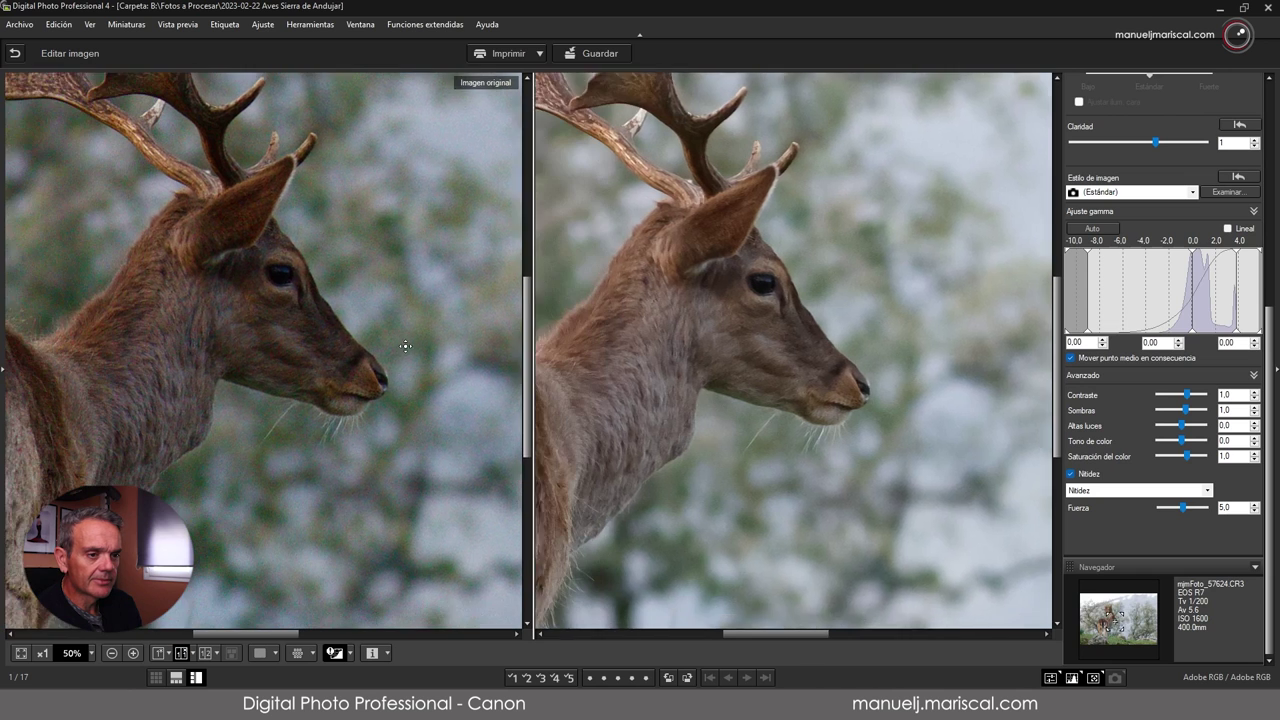
{"action": "left_click_drag", "start_coordinate": [295, 410], "coordinate": [325, 378]}
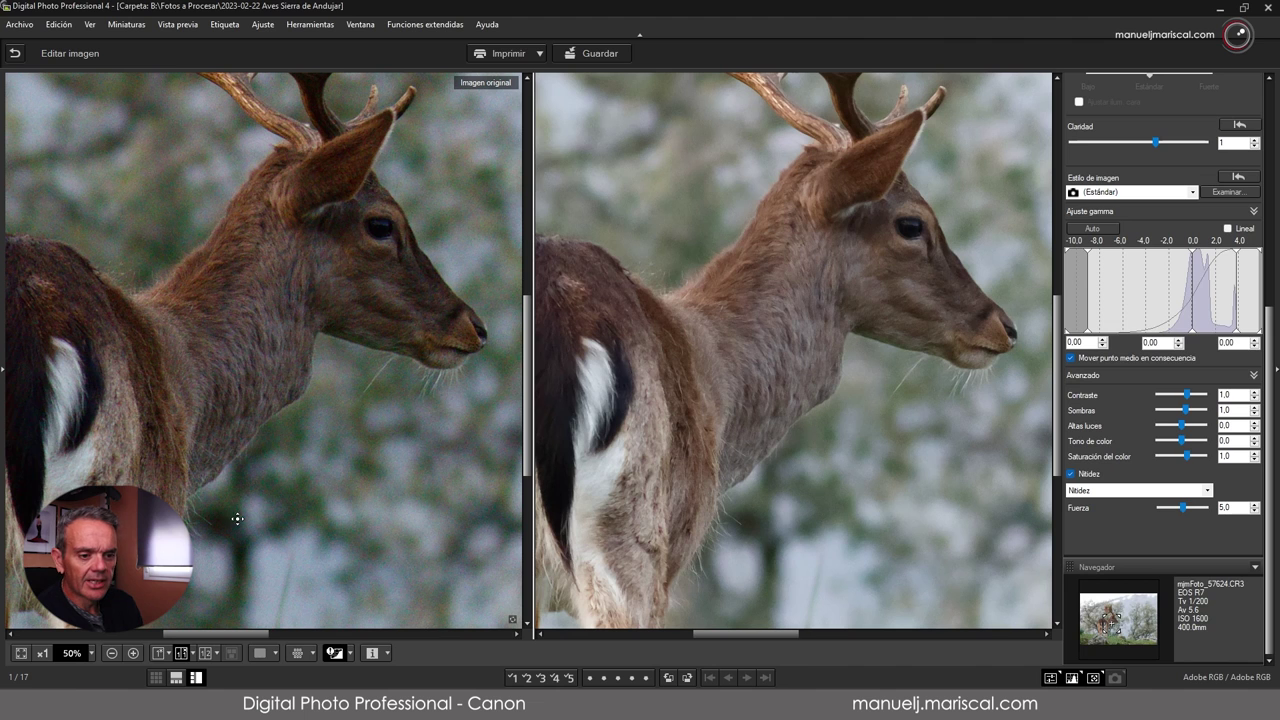
{"action": "left_click", "coordinate": [158, 653]}
{"action": "left_click", "coordinate": [533, 355]}
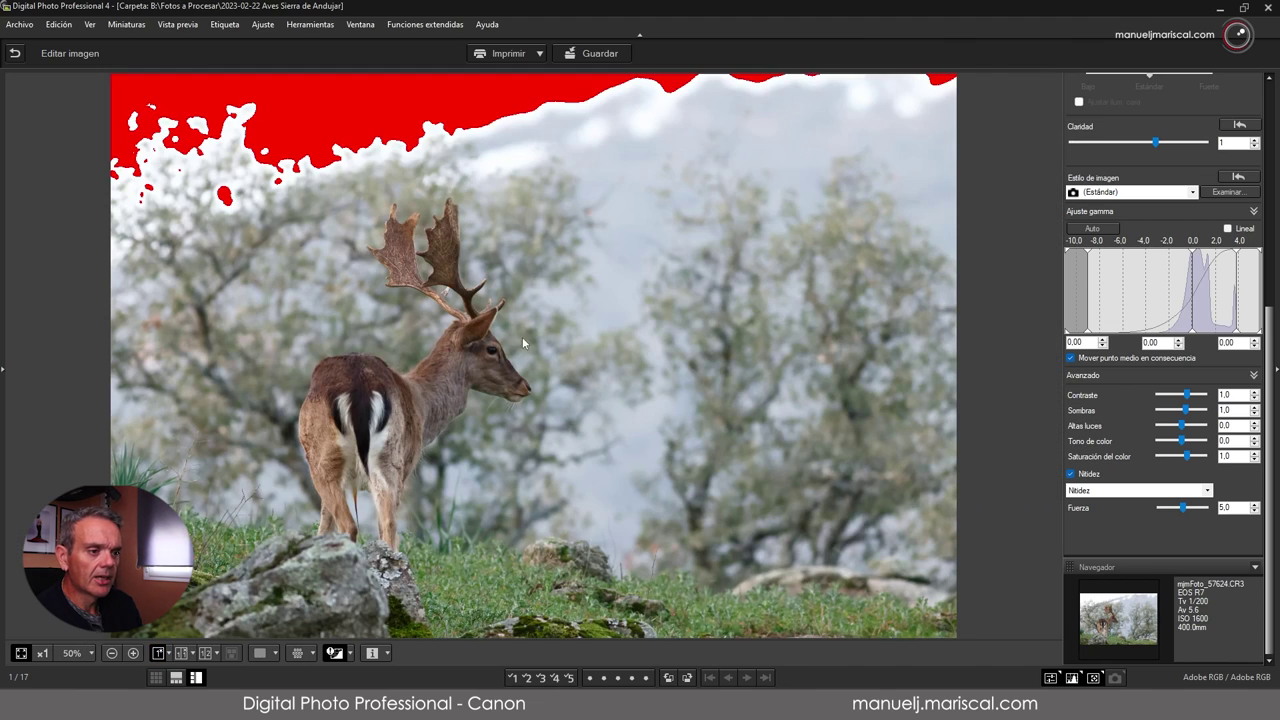
Open the noise reduction and sharpness adjustments and overlay the shooting information on the deer photo.
{"action": "scroll", "coordinate": [1216, 252], "scroll_direction": "up", "scroll_amount": 10}
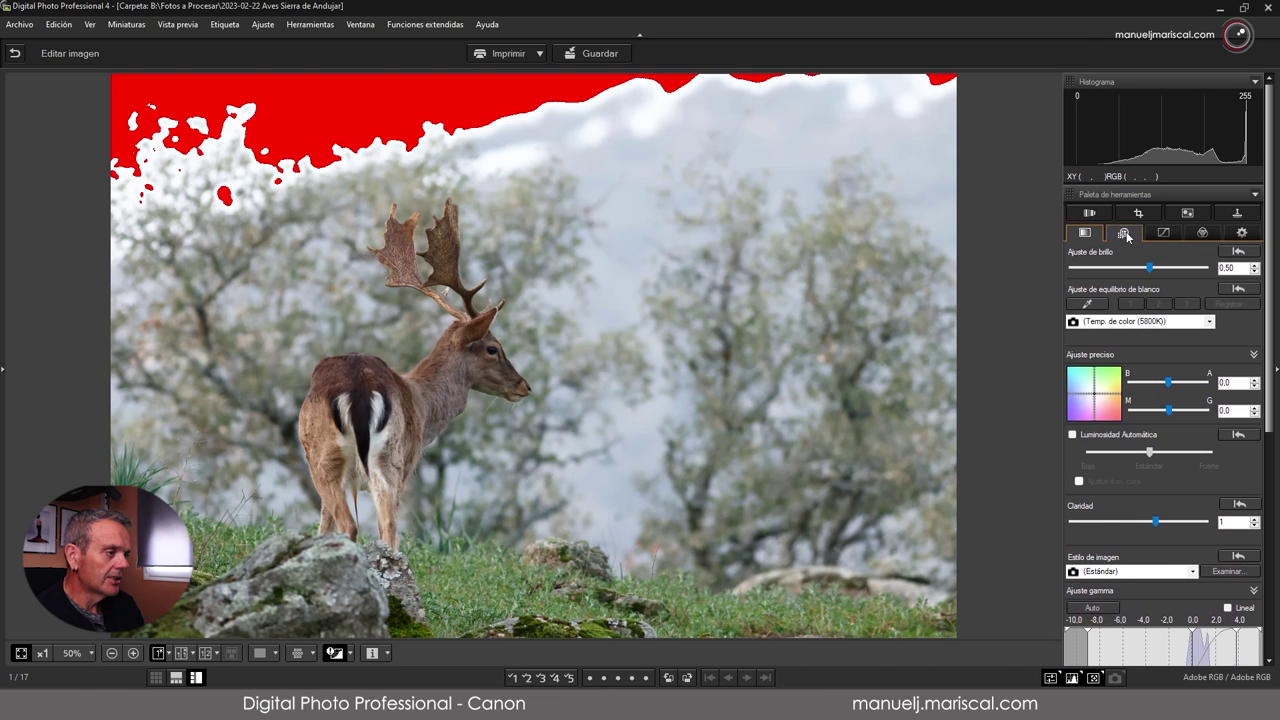
{"action": "left_click", "coordinate": [1124, 231]}
{"action": "left_click_drag", "start_coordinate": [1273, 236], "coordinate": [1273, 263]}
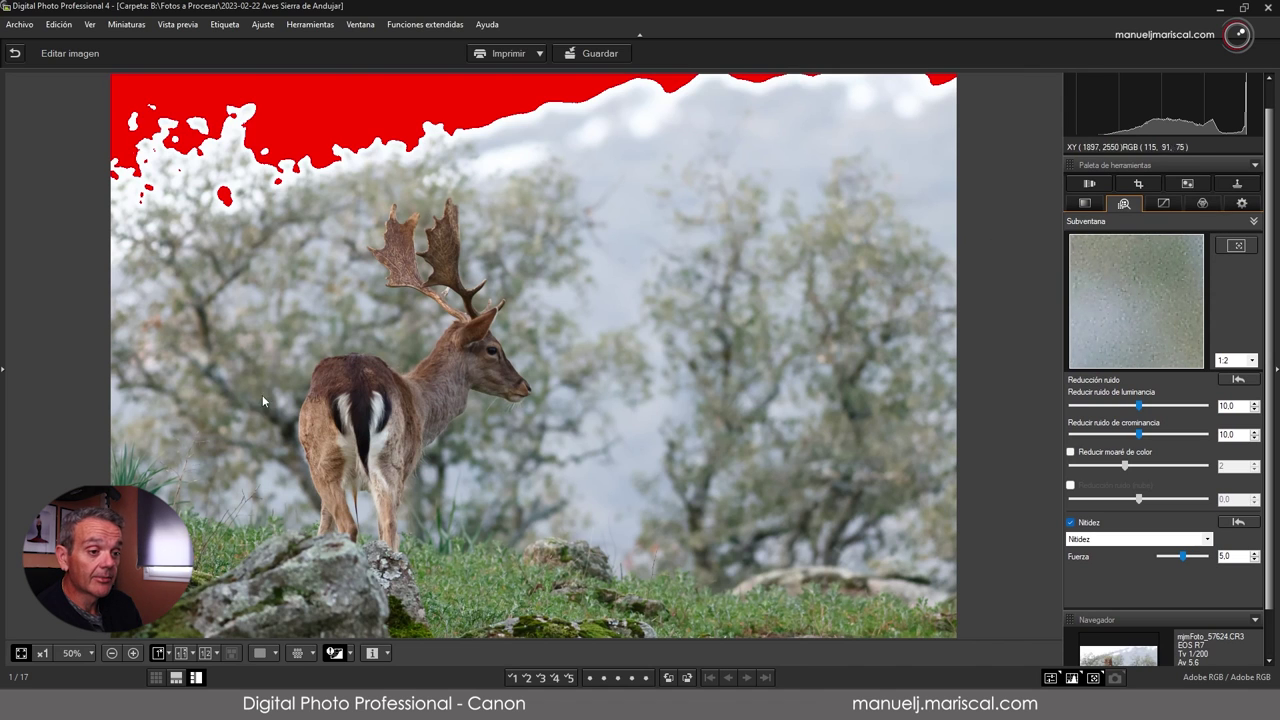
{"action": "left_click_drag", "start_coordinate": [1273, 291], "coordinate": [1274, 340]}
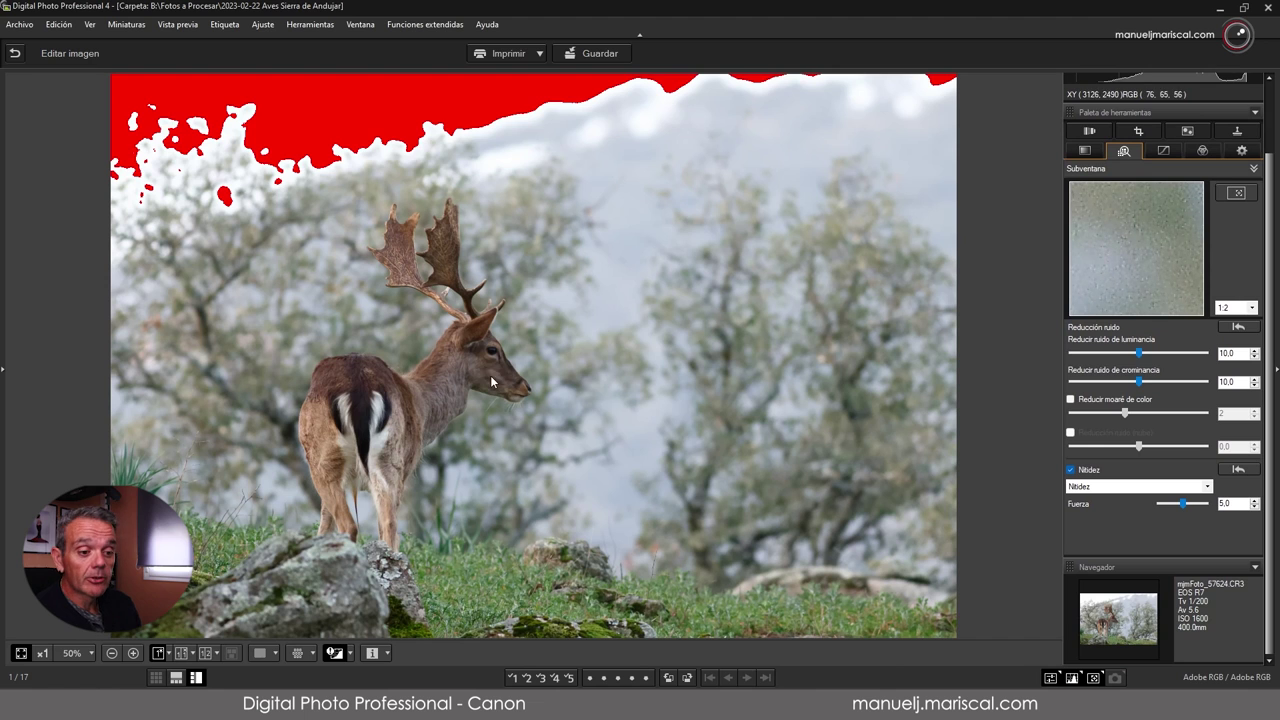
{"action": "left_click", "coordinate": [373, 654]}
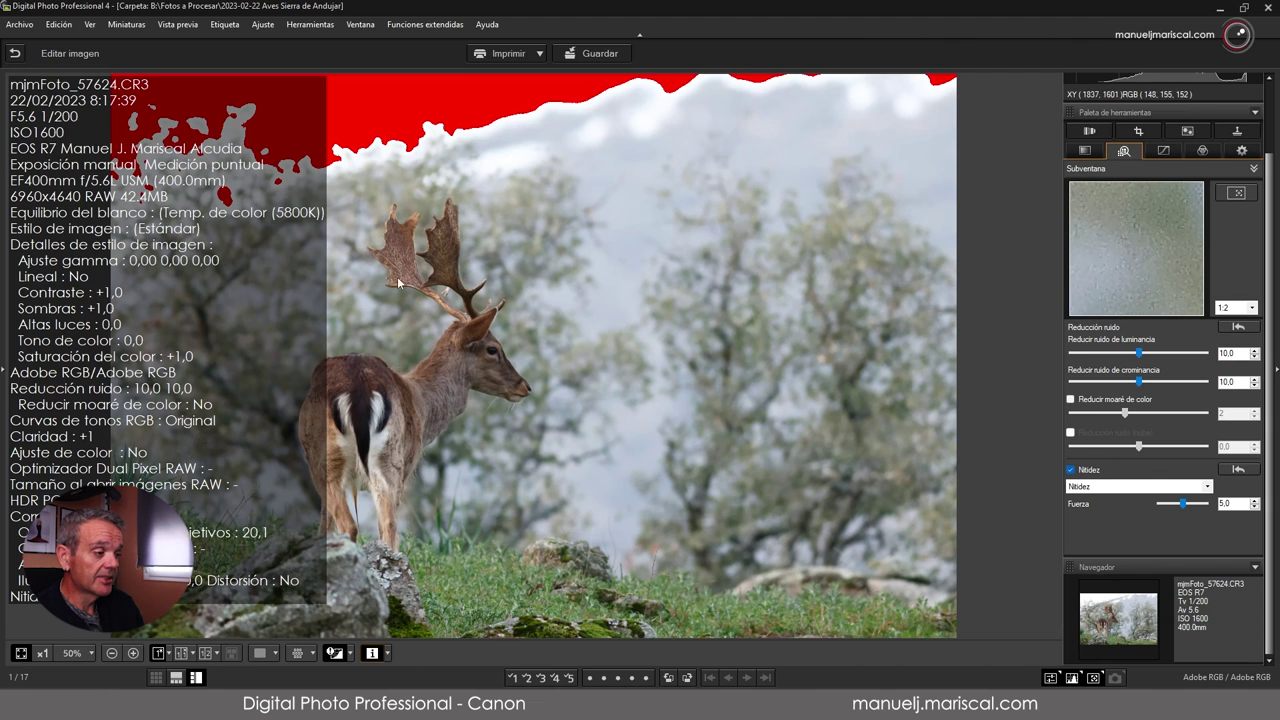
With the deer's head enlarged to 100%, set luminance noise reduction to 12.0 and chrominance noise reduction to 11.0, and return to the full view.
{"action": "left_click", "coordinate": [519, 345]}
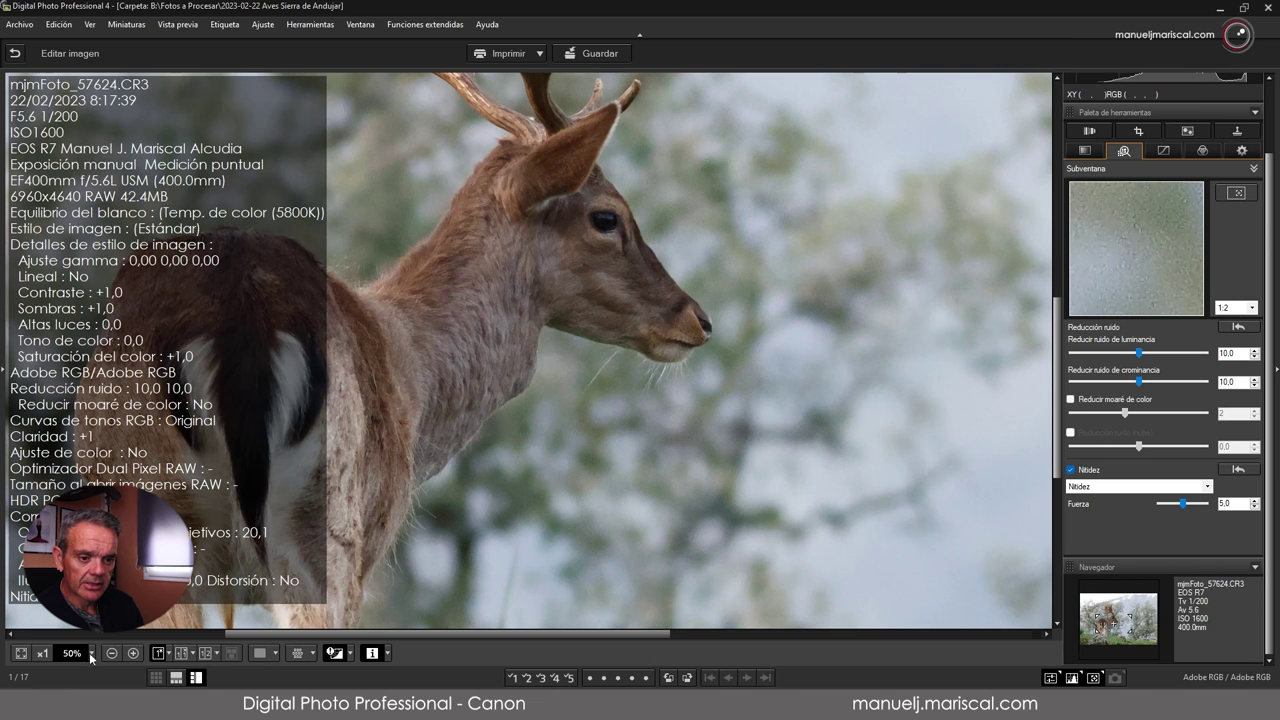
{"action": "left_click", "coordinate": [92, 654]}
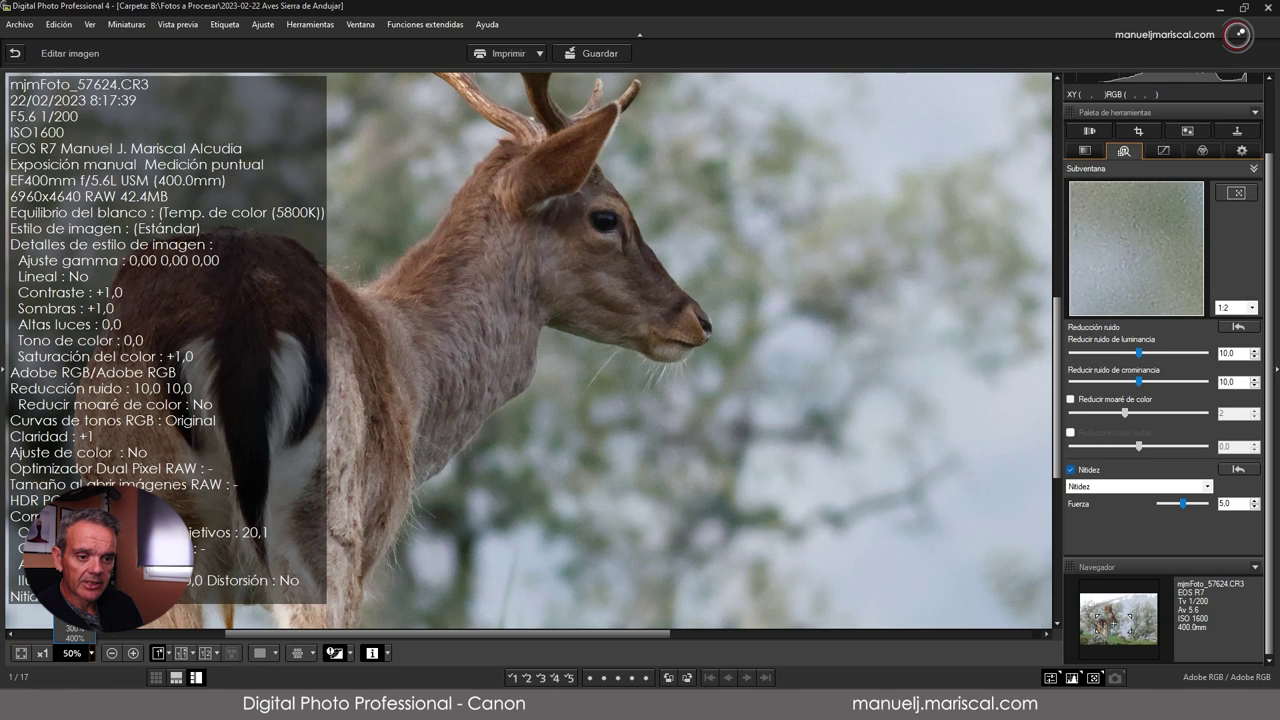
{"action": "left_click", "coordinate": [75, 611]}
{"action": "left_click_drag", "start_coordinate": [495, 287], "coordinate": [540, 469]}
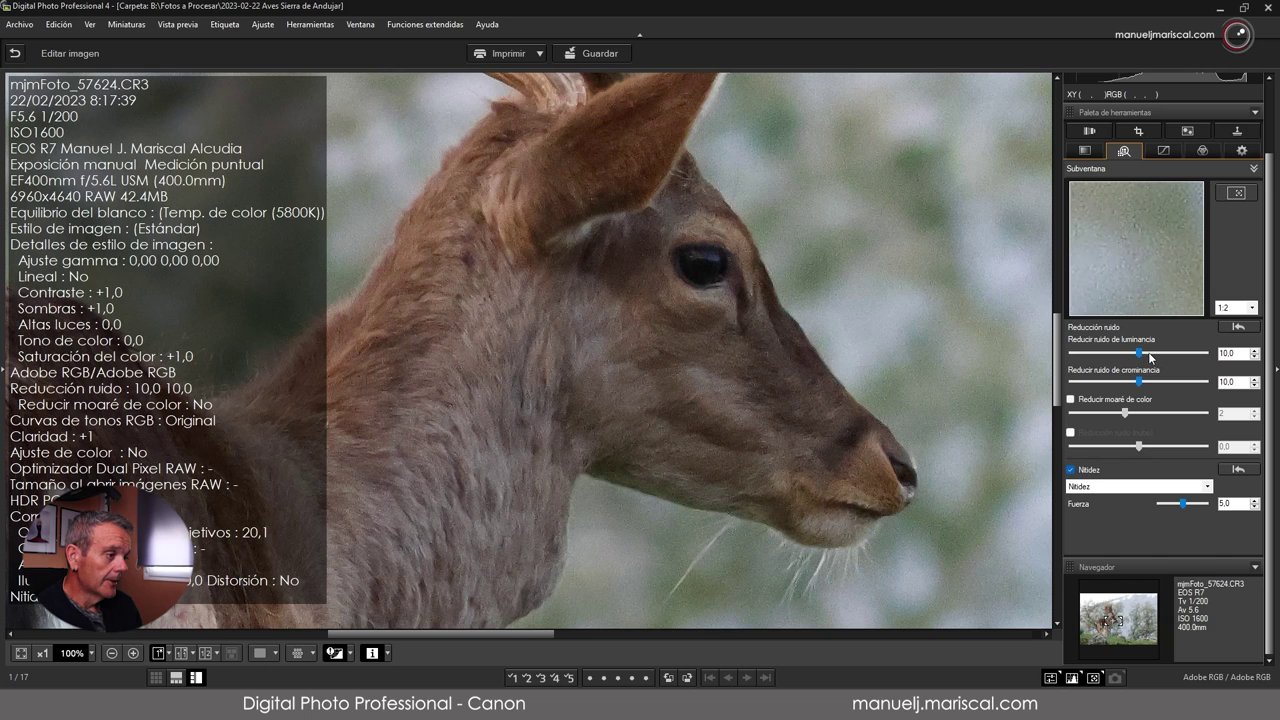
{"action": "left_click", "coordinate": [1148, 354]}
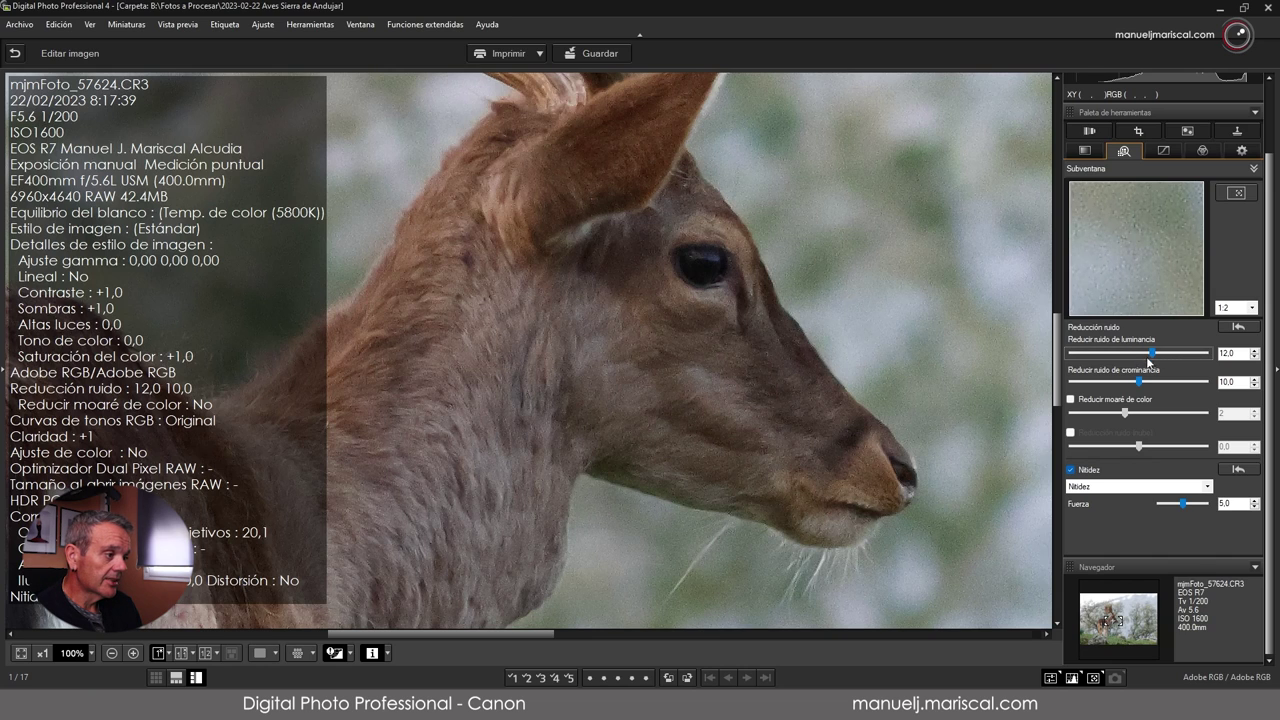
{"action": "left_click", "coordinate": [1153, 383]}
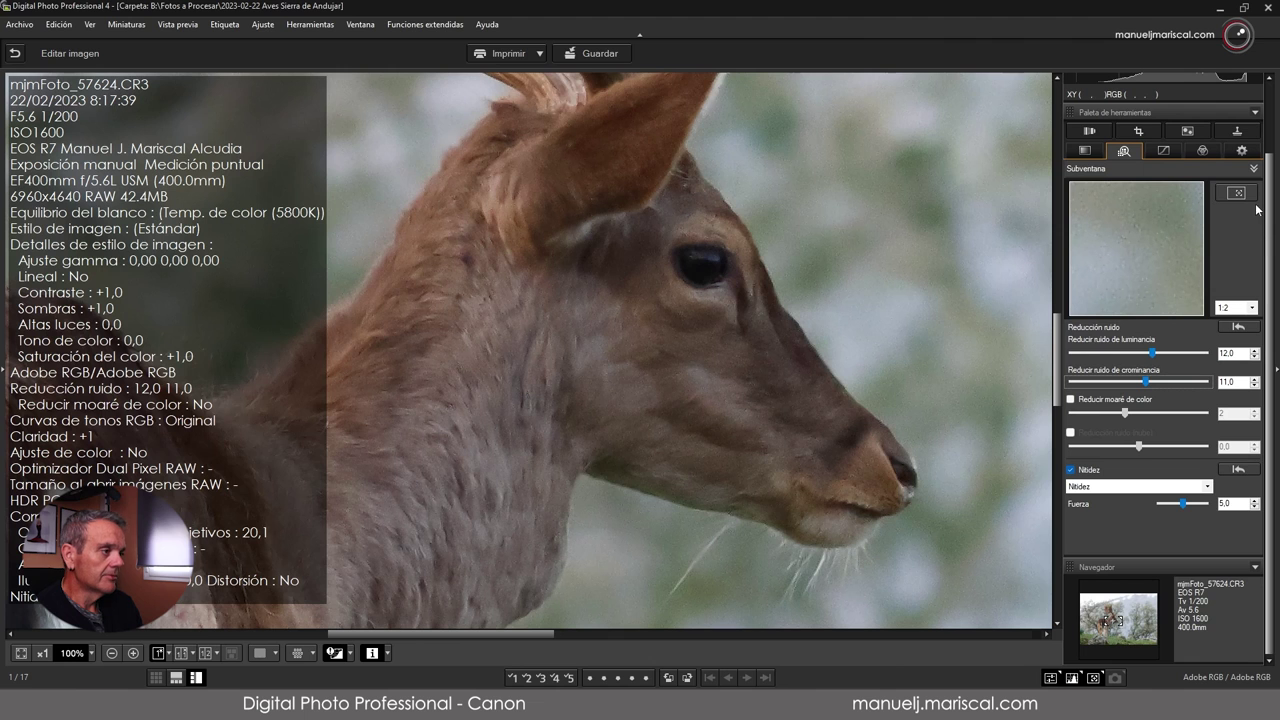
{"action": "left_click", "coordinate": [830, 350]}
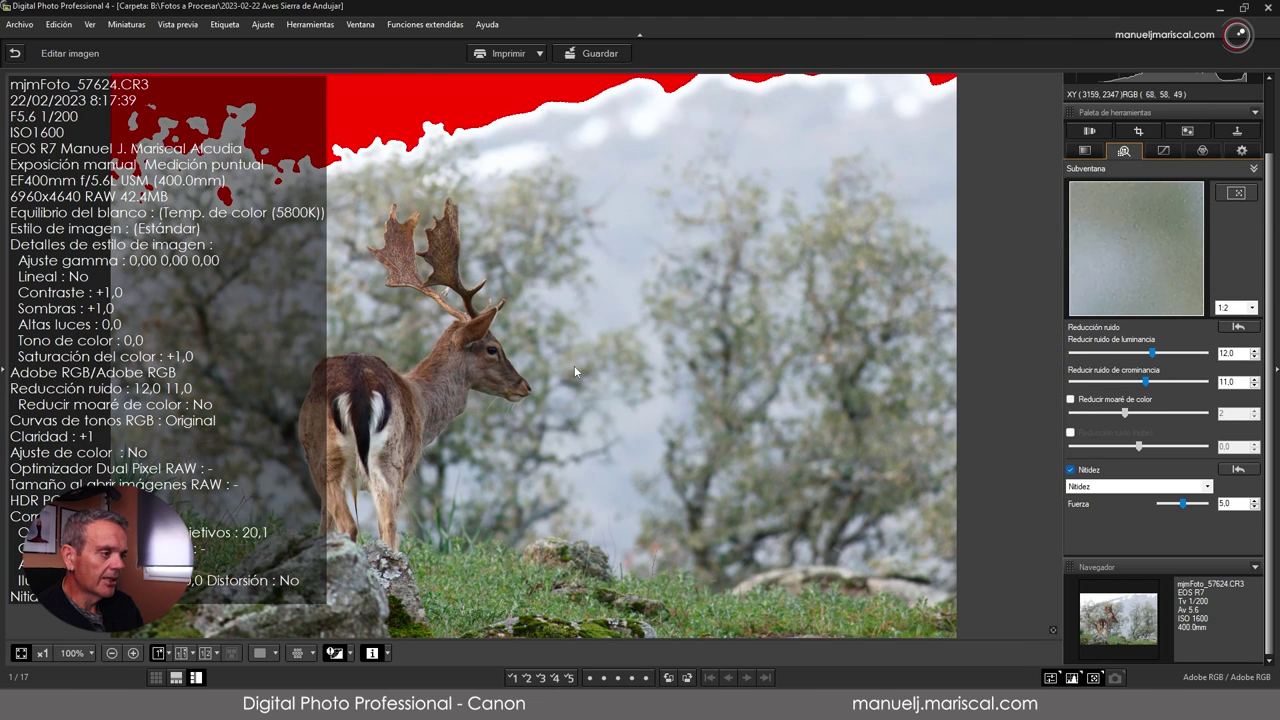
Review the tone curve settings and the colour adjustment controls for hue, saturation and individual colours.
{"action": "left_click", "coordinate": [1085, 151]}
{"action": "left_click", "coordinate": [1123, 151]}
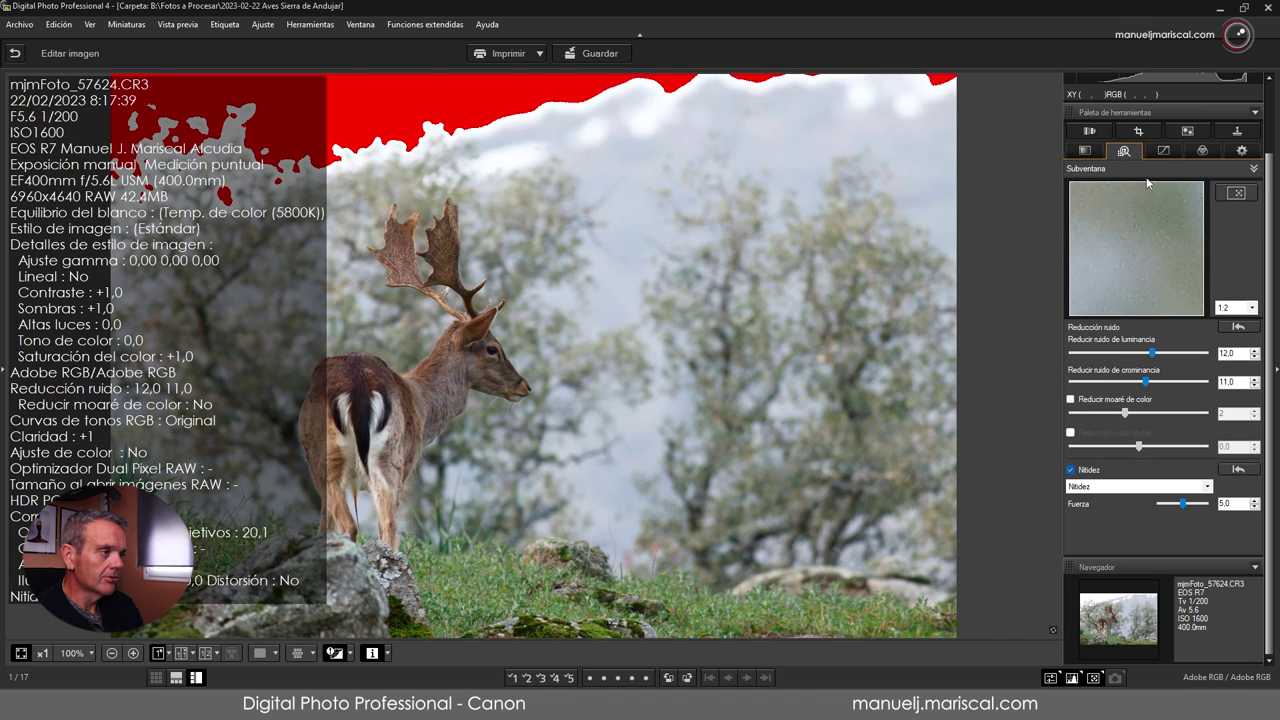
{"action": "left_click", "coordinate": [1164, 152]}
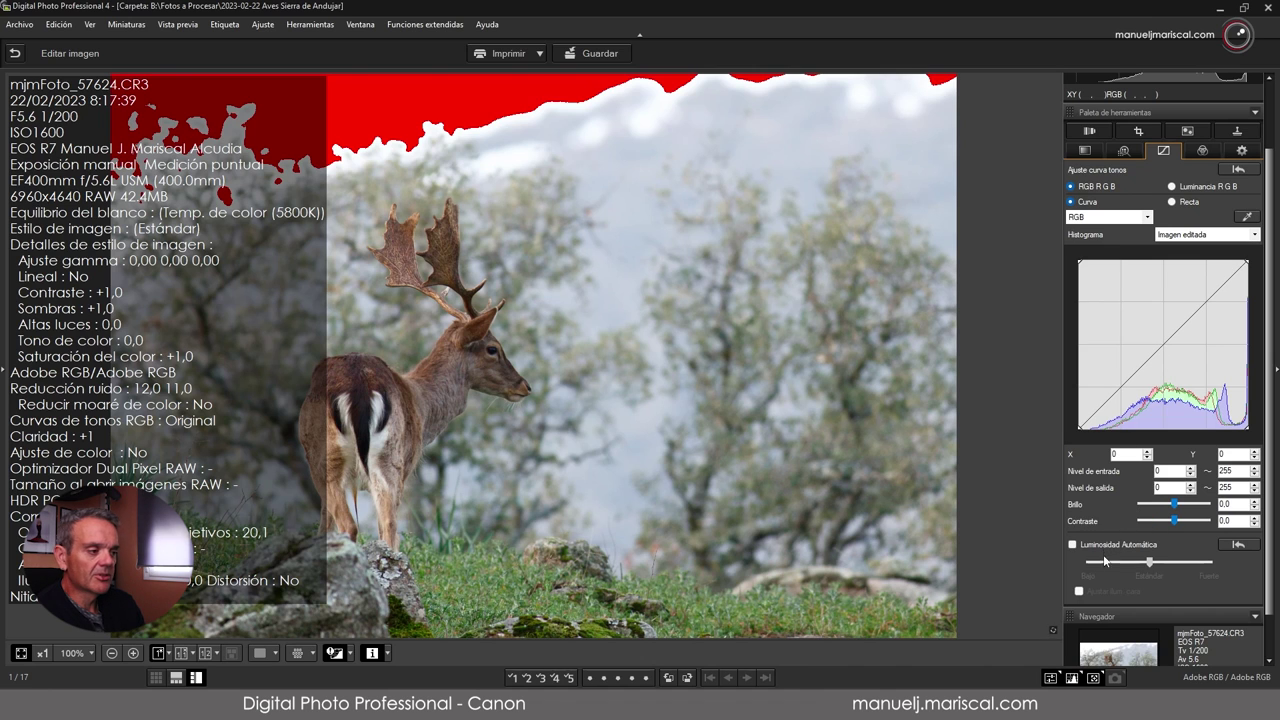
{"action": "left_click", "coordinate": [1202, 150]}
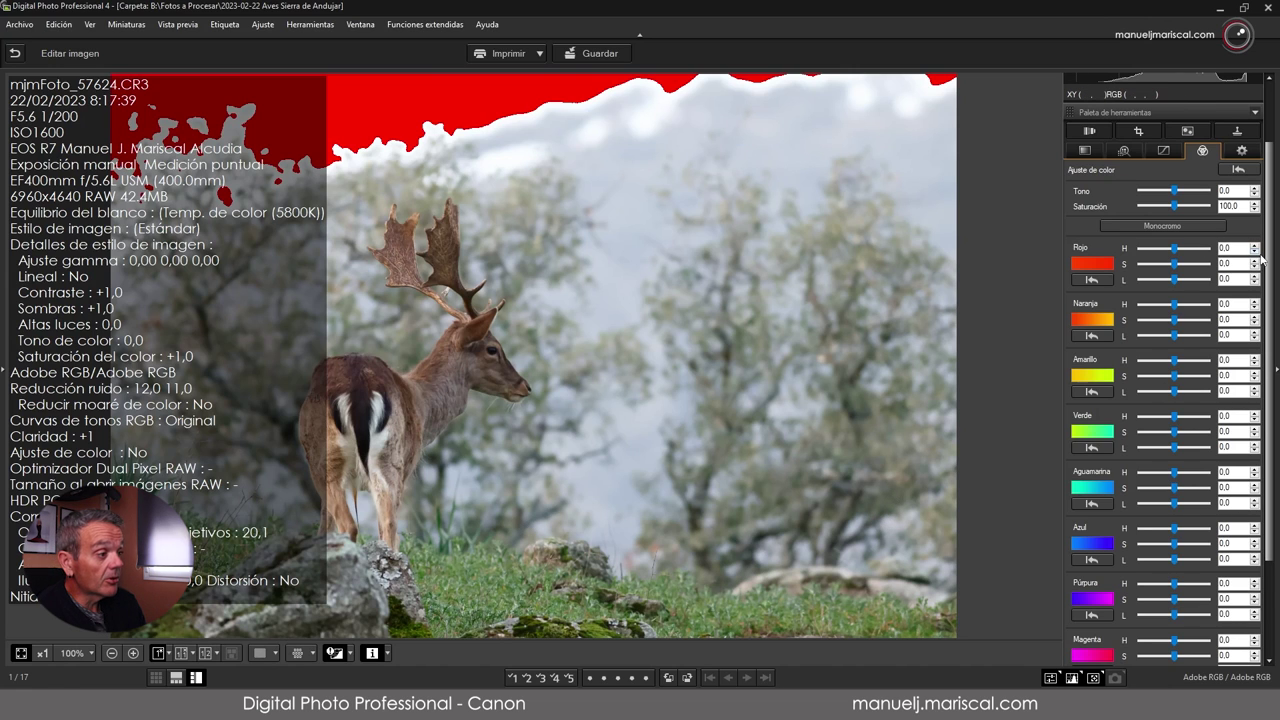
{"action": "left_click_drag", "start_coordinate": [1270, 290], "coordinate": [1270, 383]}
{"action": "scroll", "coordinate": [1268, 430], "scroll_direction": "up", "scroll_amount": 5}
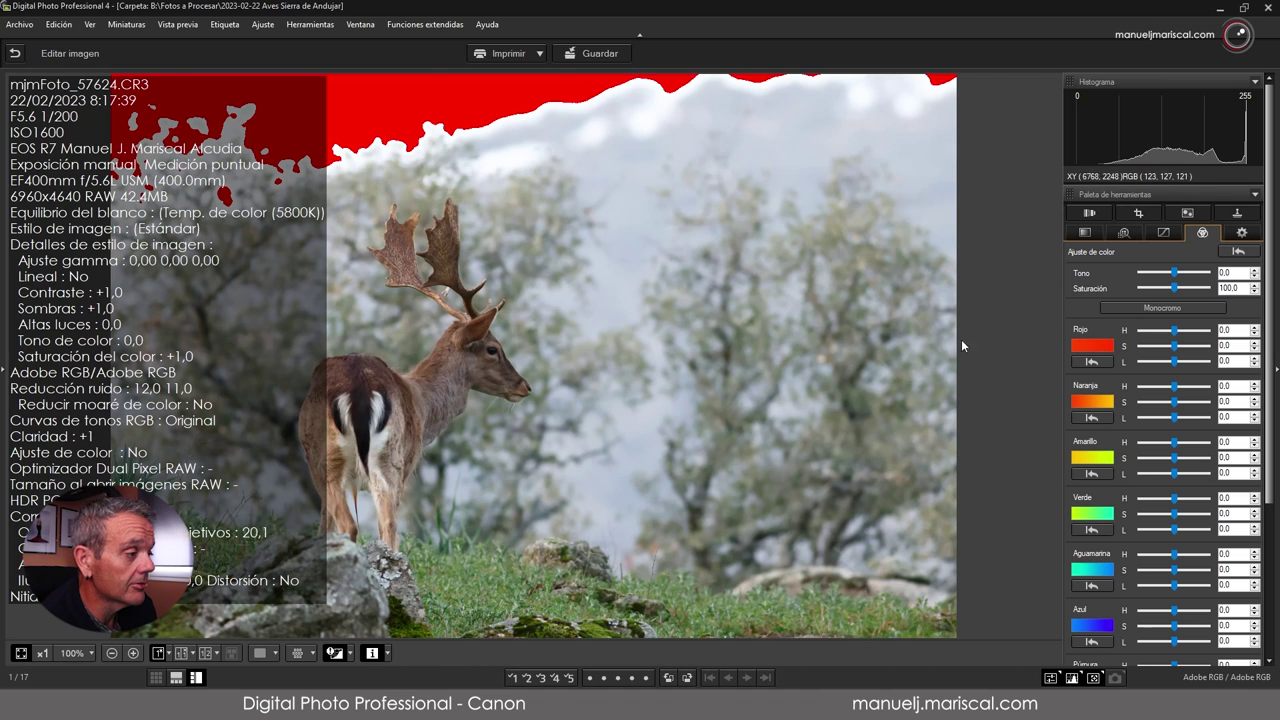
Examine the lens correction settings, from the digital lens optimizer to peripheral illumination, distortion and sharpness.
{"action": "left_click", "coordinate": [1092, 213]}
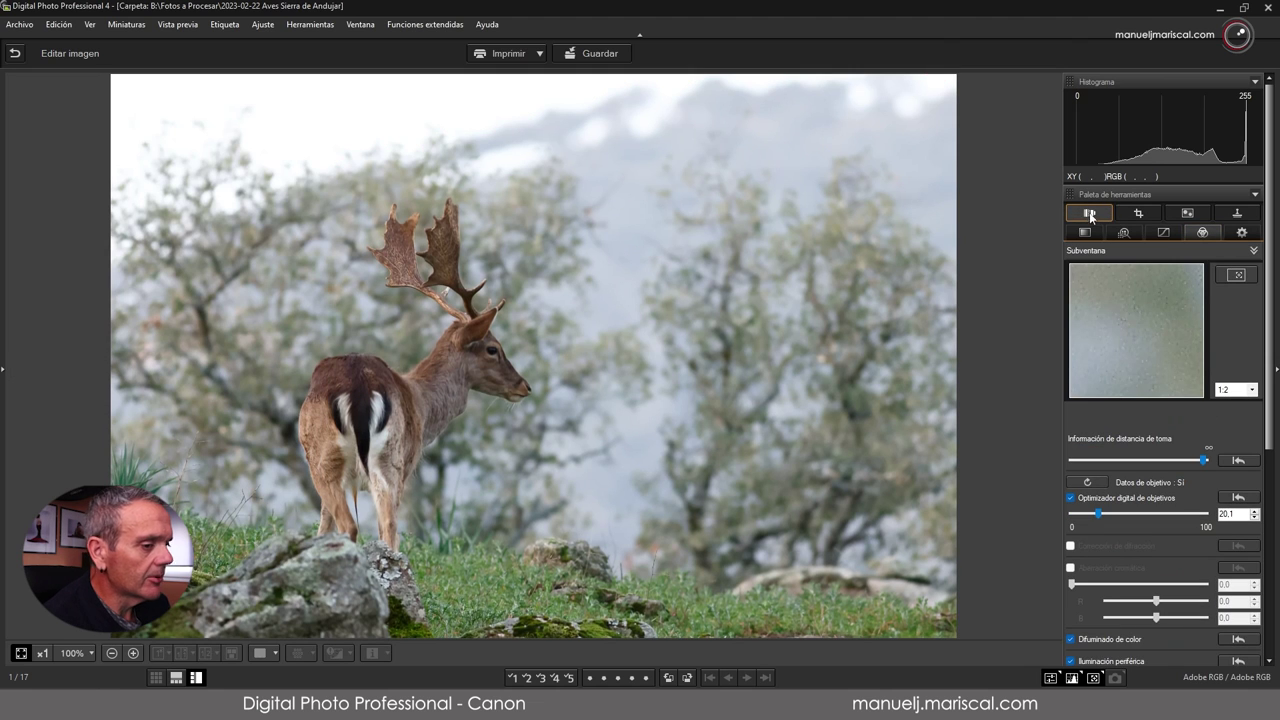
{"action": "left_click_drag", "start_coordinate": [1271, 240], "coordinate": [1265, 462]}
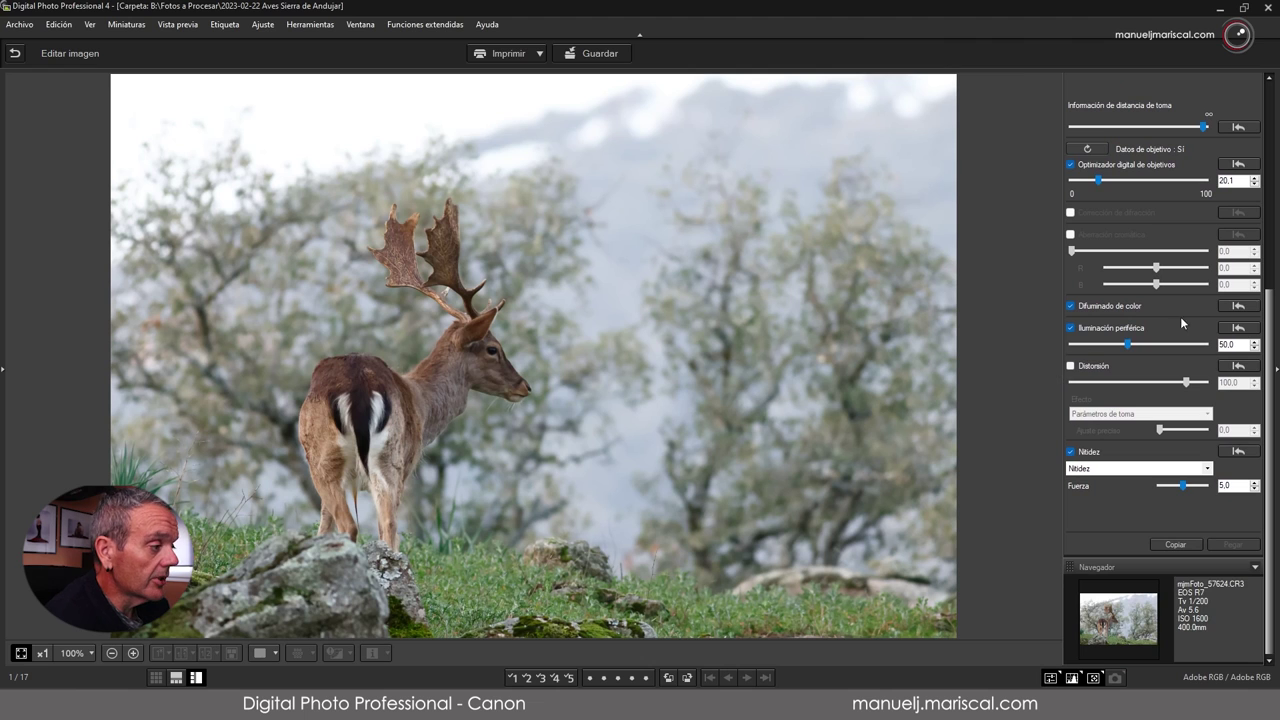
{"action": "left_click_drag", "start_coordinate": [1270, 323], "coordinate": [1220, 291]}
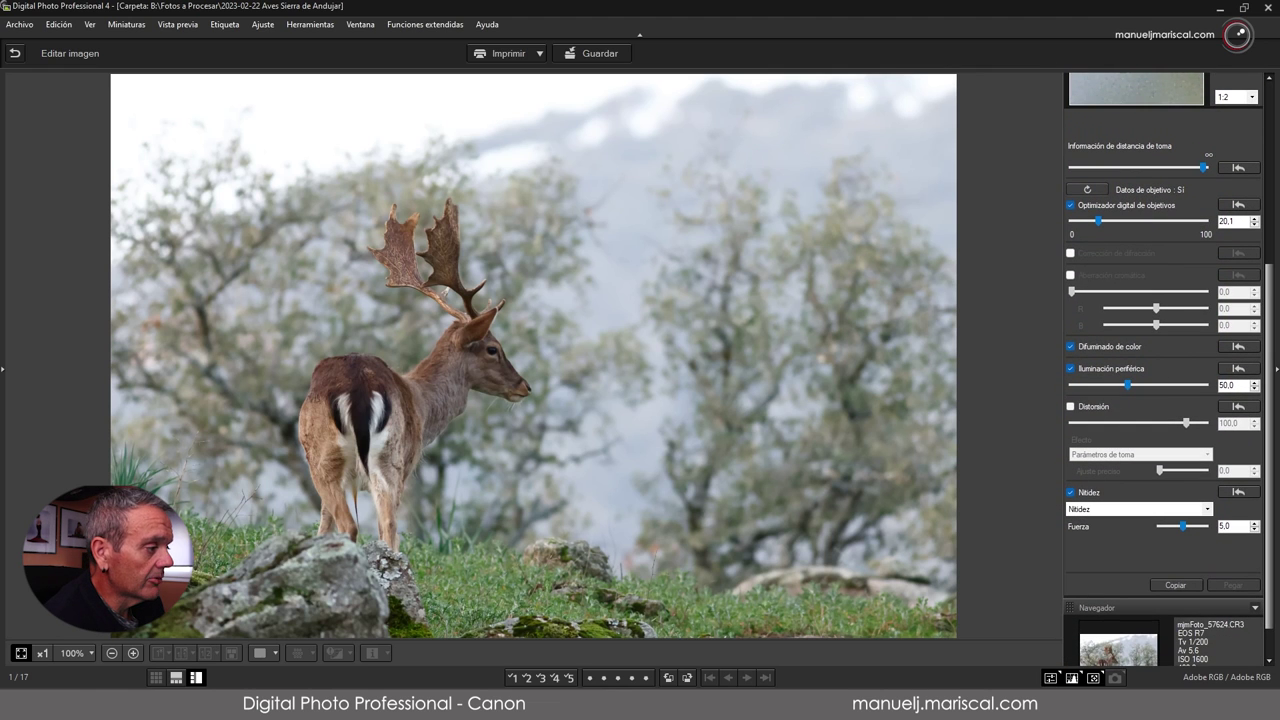
{"action": "scroll", "coordinate": [1266, 387], "scroll_direction": "down", "scroll_amount": 1}
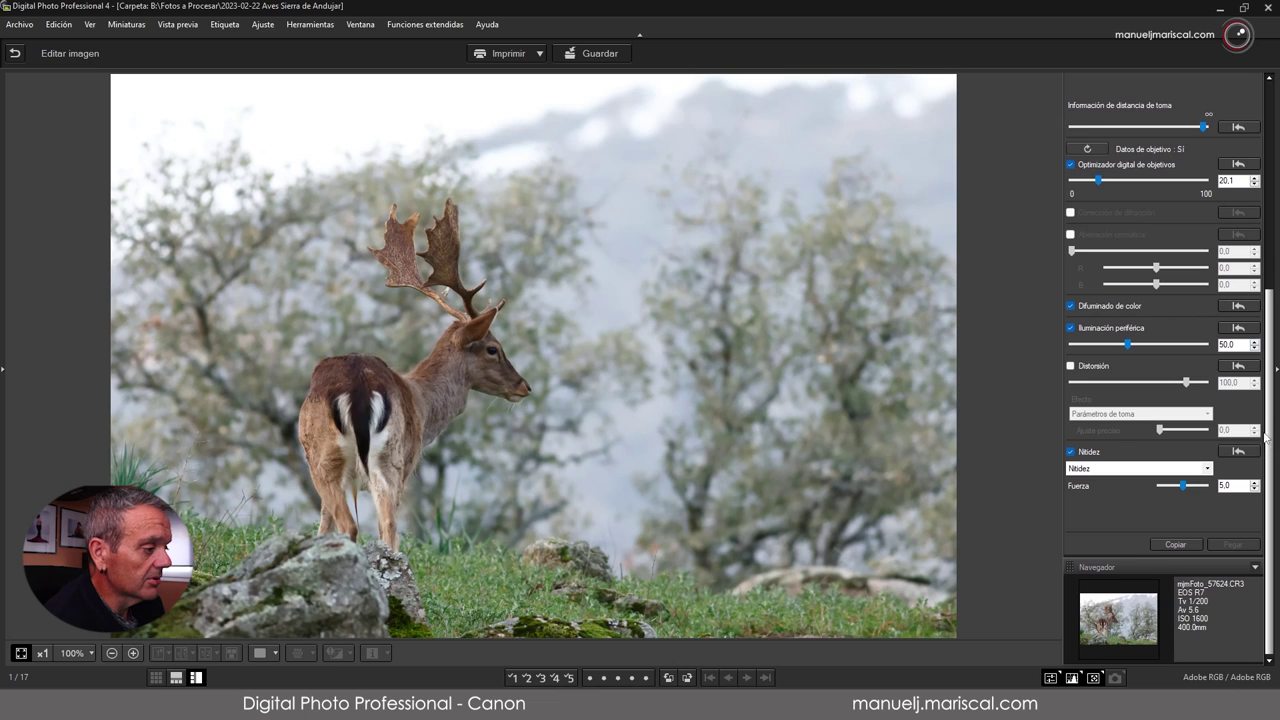
{"action": "scroll", "coordinate": [1266, 450], "scroll_direction": "up", "scroll_amount": 3}
{"action": "scroll", "coordinate": [1233, 272], "scroll_direction": "up", "scroll_amount": 3}
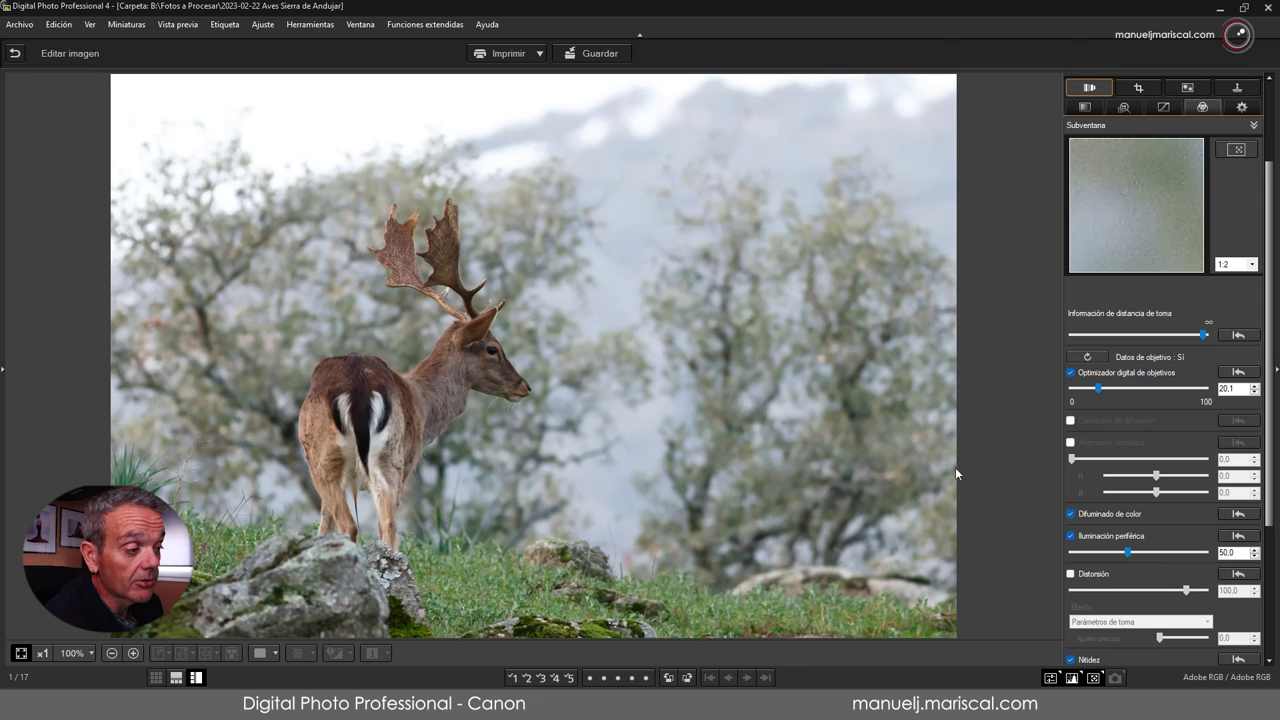
{"action": "left_click_drag", "start_coordinate": [1271, 276], "coordinate": [1272, 226]}
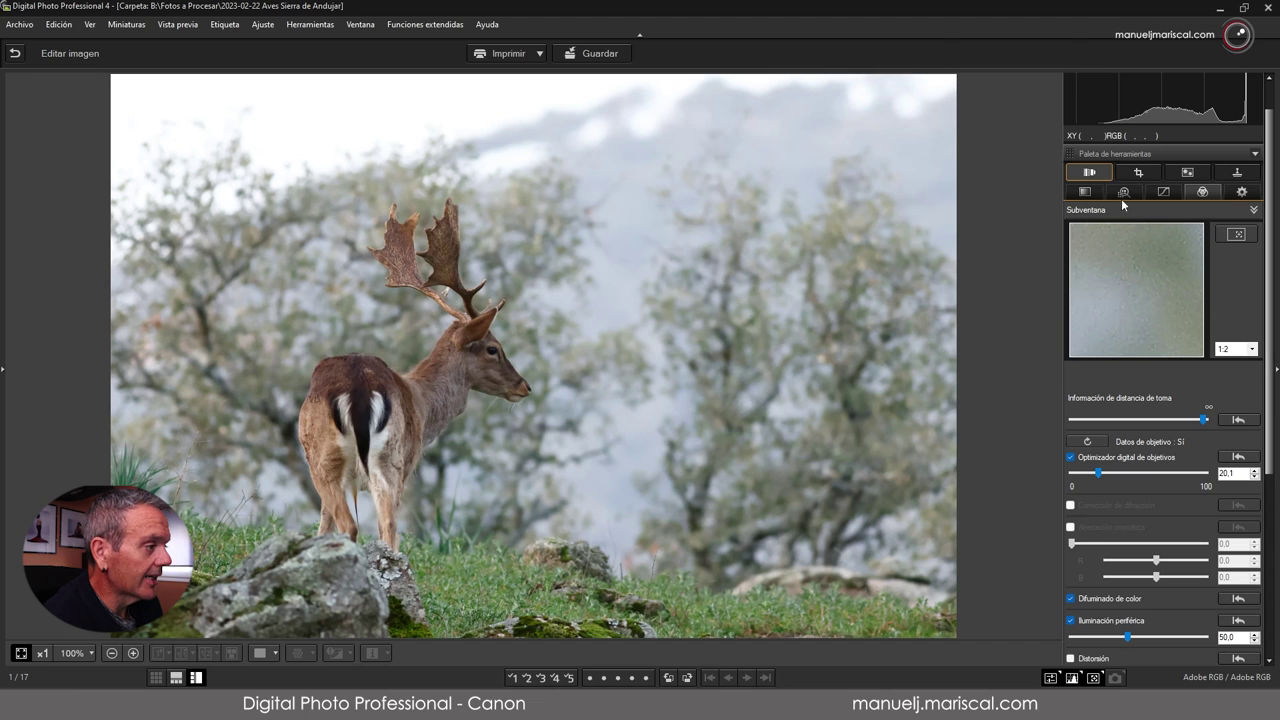
Open the crop and angle tool and try rotating the deer photo, ending at an angle of -9.00.
{"action": "left_click", "coordinate": [1138, 172]}
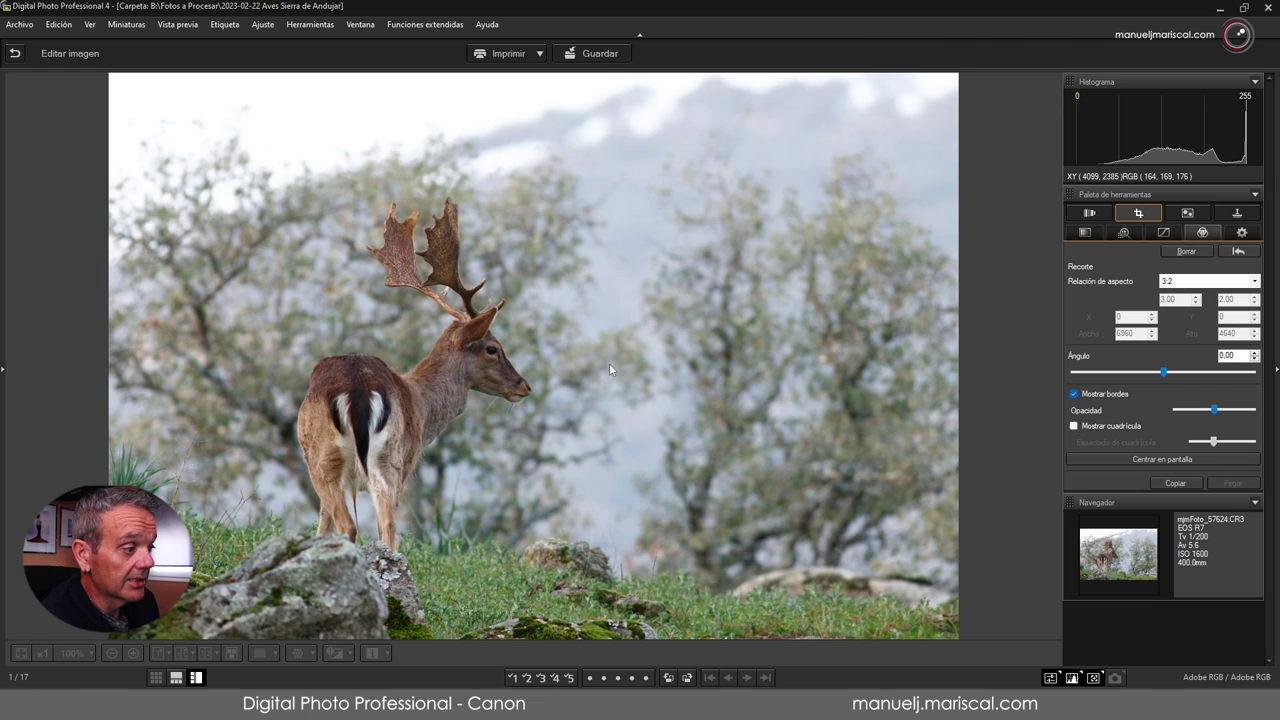
{"action": "left_click", "coordinate": [1167, 372]}
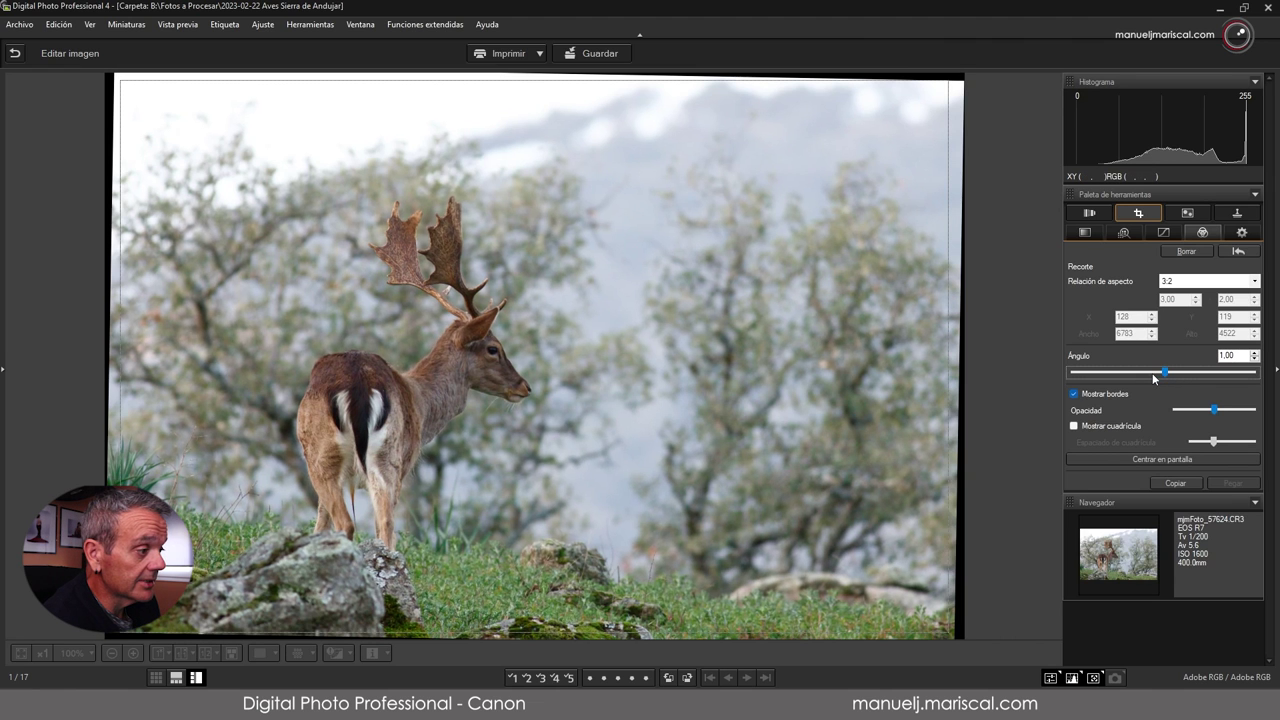
{"action": "left_click", "coordinate": [1150, 375]}
{"action": "left_click", "coordinate": [1145, 375]}
{"action": "left_click", "coordinate": [1138, 375]}
{"action": "left_click", "coordinate": [1130, 375]}
{"action": "left_click", "coordinate": [1127, 375]}
{"action": "left_click", "coordinate": [1125, 372]}
{"action": "left_click", "coordinate": [1125, 372]}
{"action": "left_click", "coordinate": [1124, 372]}
{"action": "left_click", "coordinate": [1124, 372]}
{"action": "left_click", "coordinate": [1124, 372]}
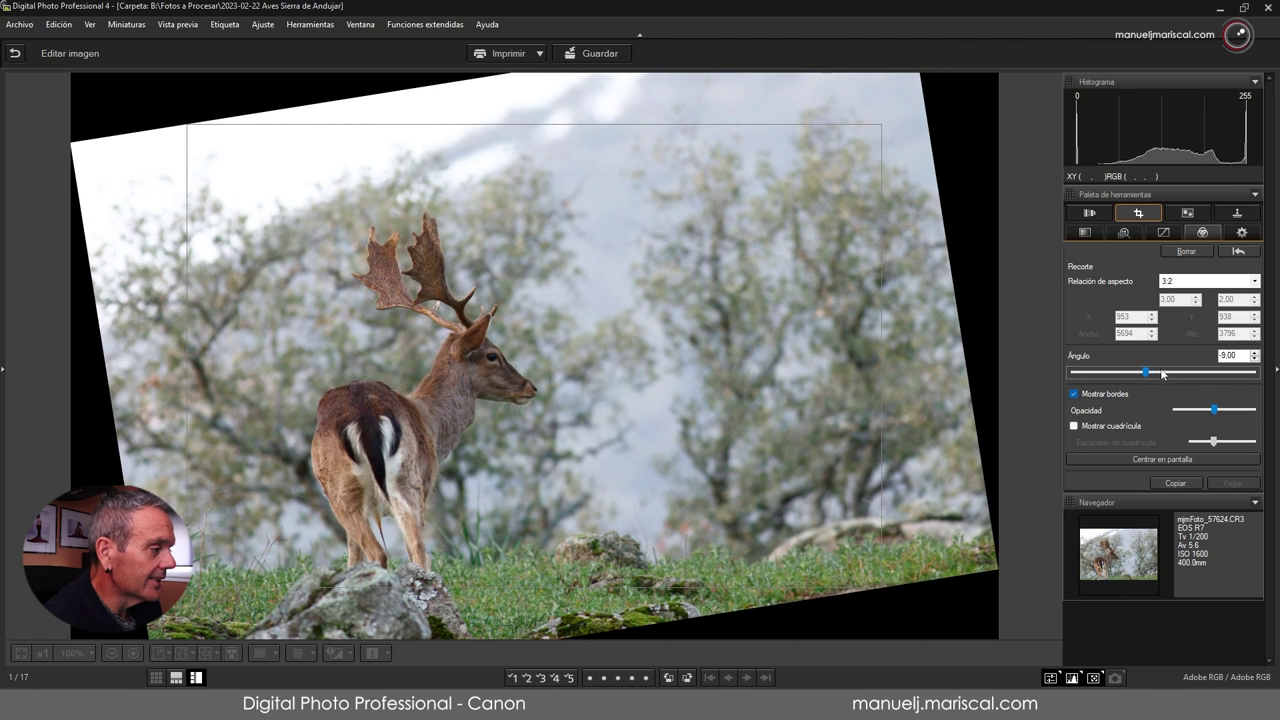
Set the deer photo's rotation angle back to 0.
{"action": "double_click", "coordinate": [1237, 354]}
{"action": "type", "text": "0"}
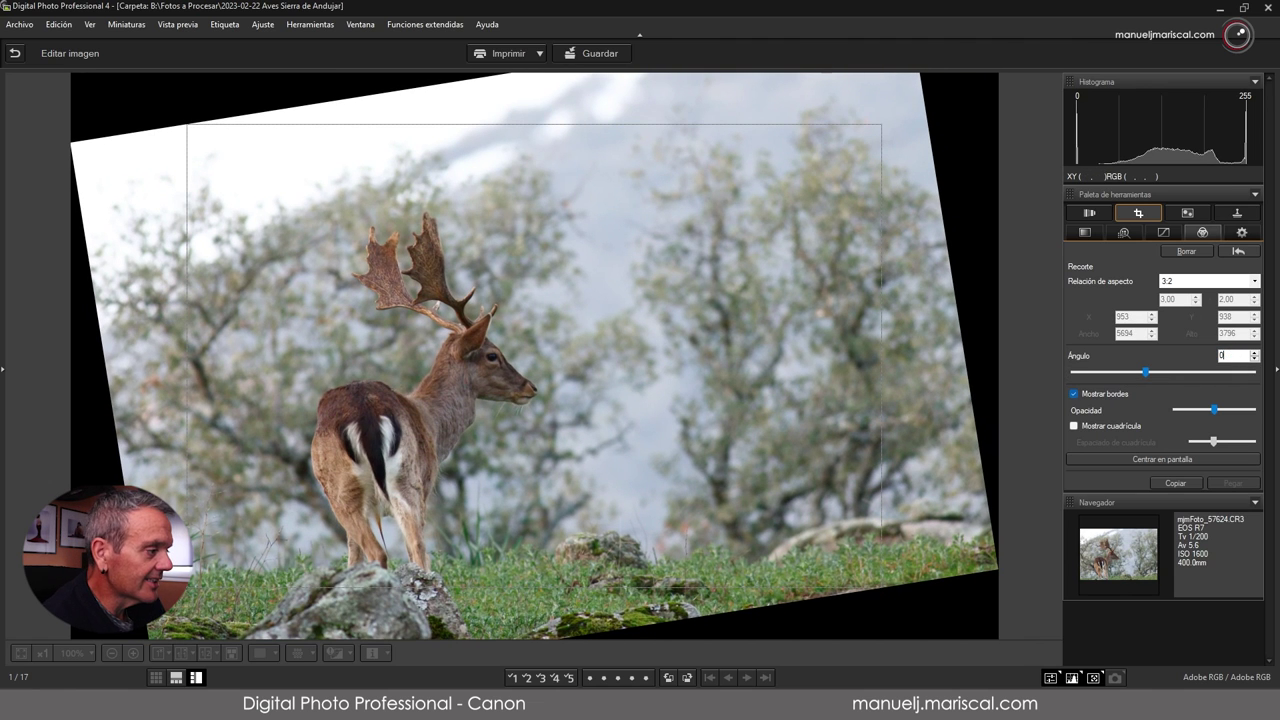
{"action": "key", "text": "Return"}
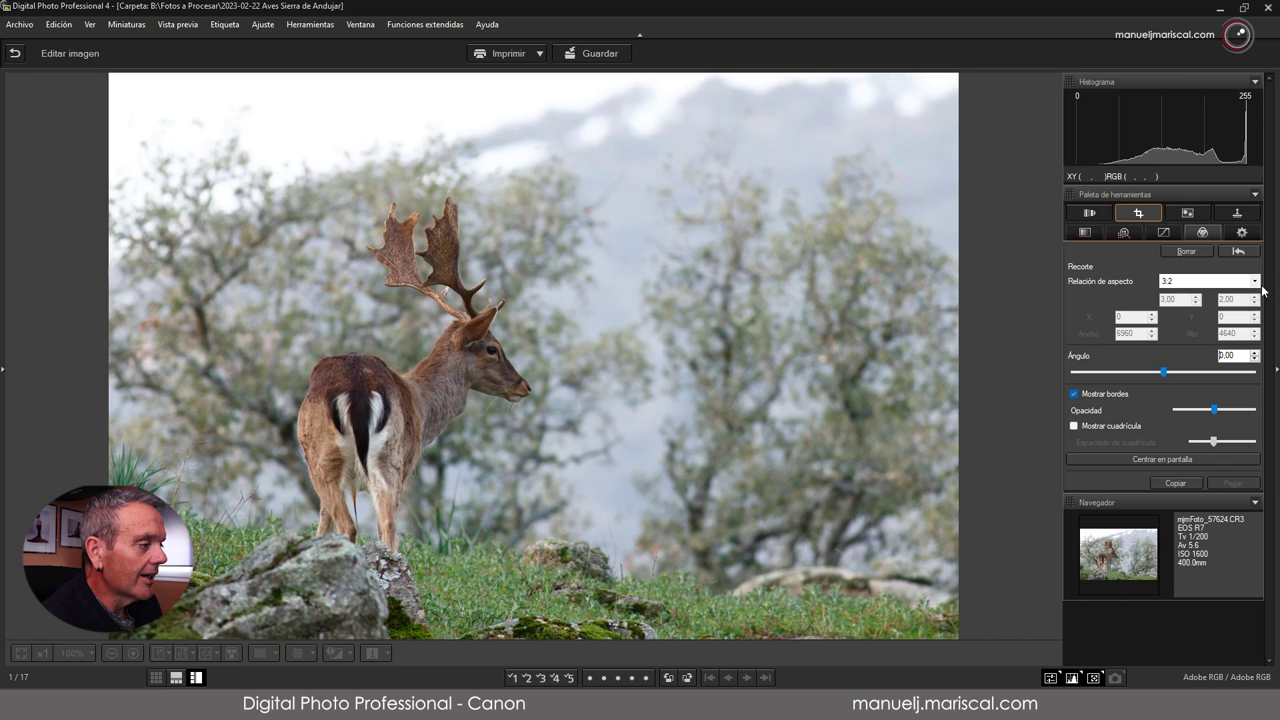
Look over the partial adjustment tool and the dust removal and repair tool.
{"action": "left_click", "coordinate": [1187, 212]}
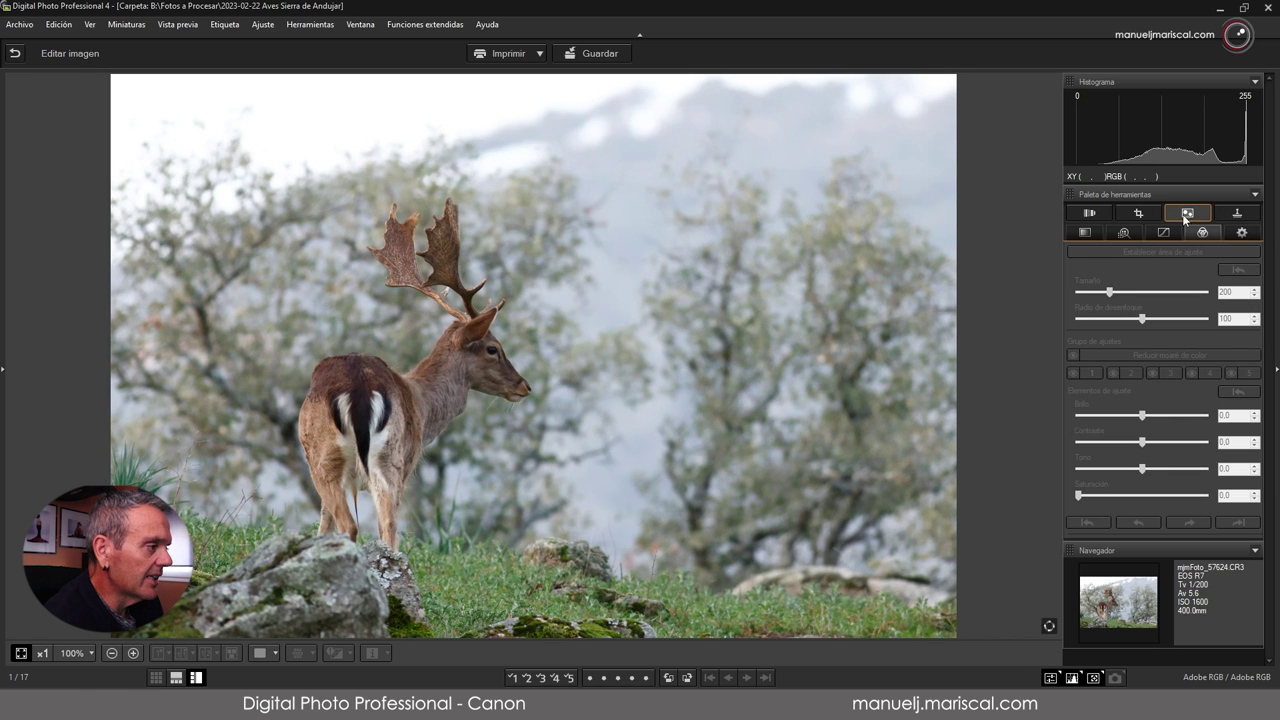
{"action": "left_click", "coordinate": [1233, 214]}
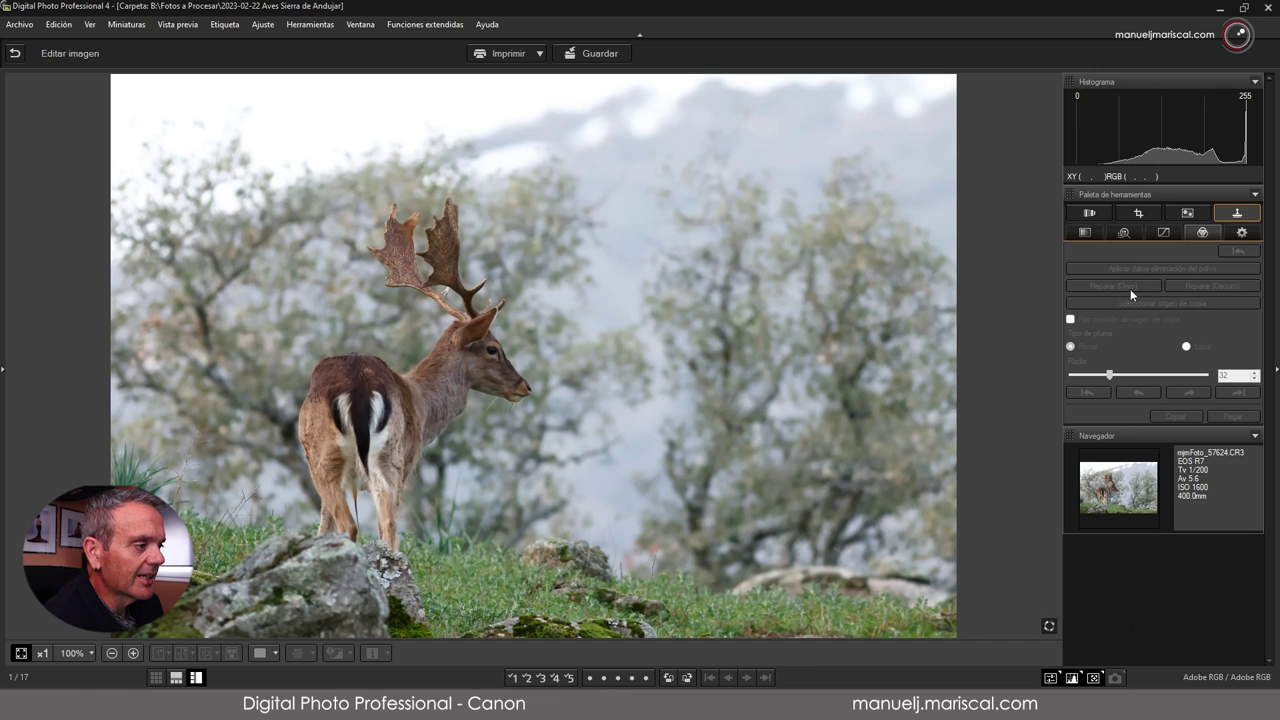
{"action": "left_click", "coordinate": [1203, 231]}
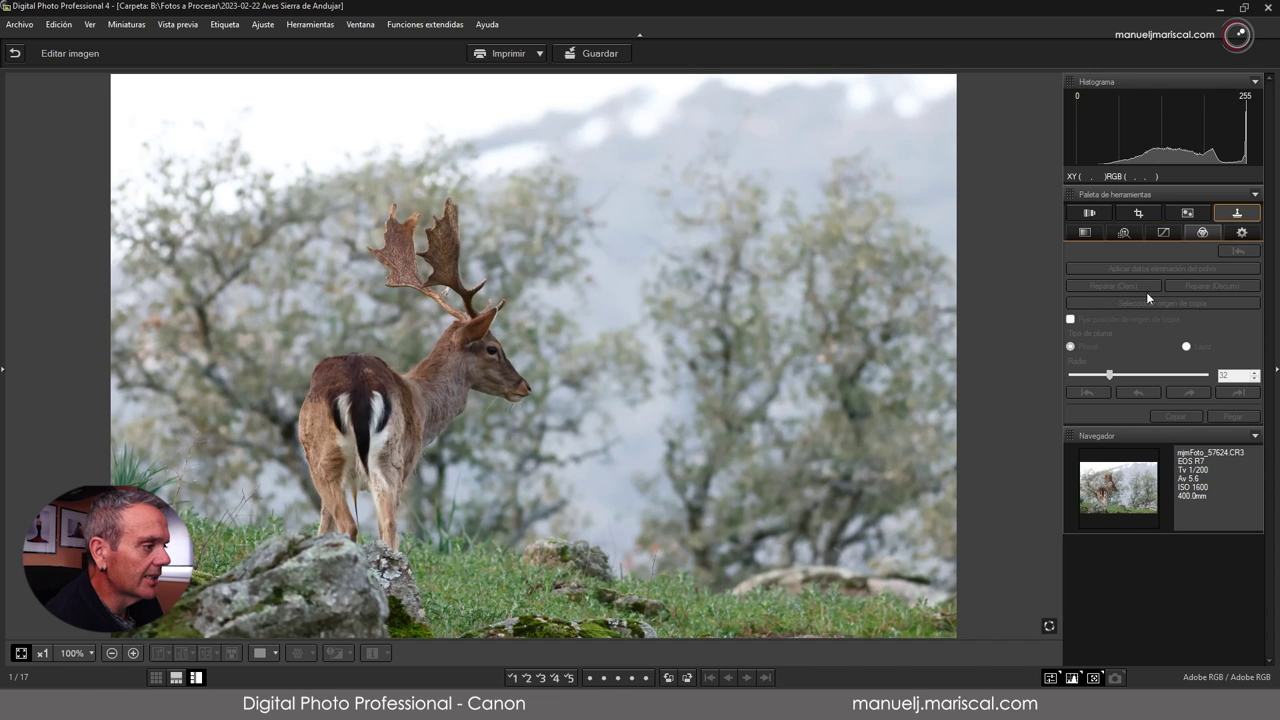
Return to the basic image adjustments and hide the shooting information overlay and the highlight warning on the deer photo.
{"action": "left_click", "coordinate": [1088, 232]}
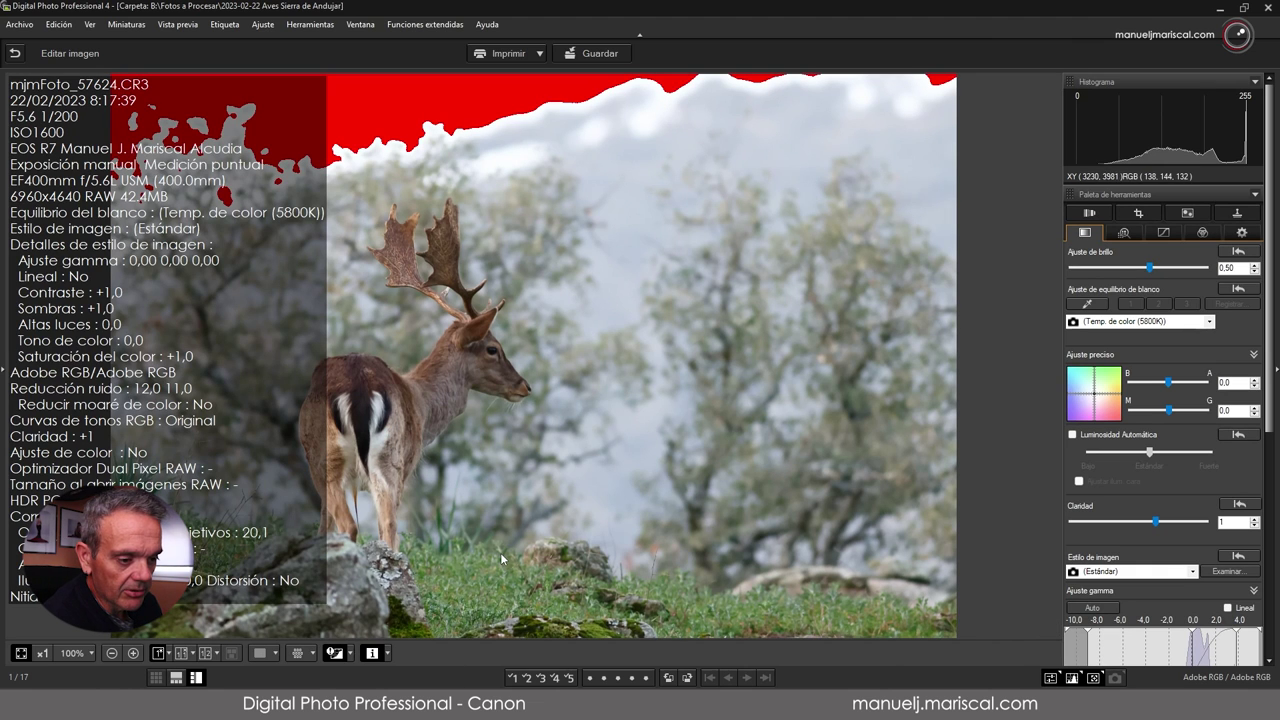
{"action": "left_click", "coordinate": [372, 653]}
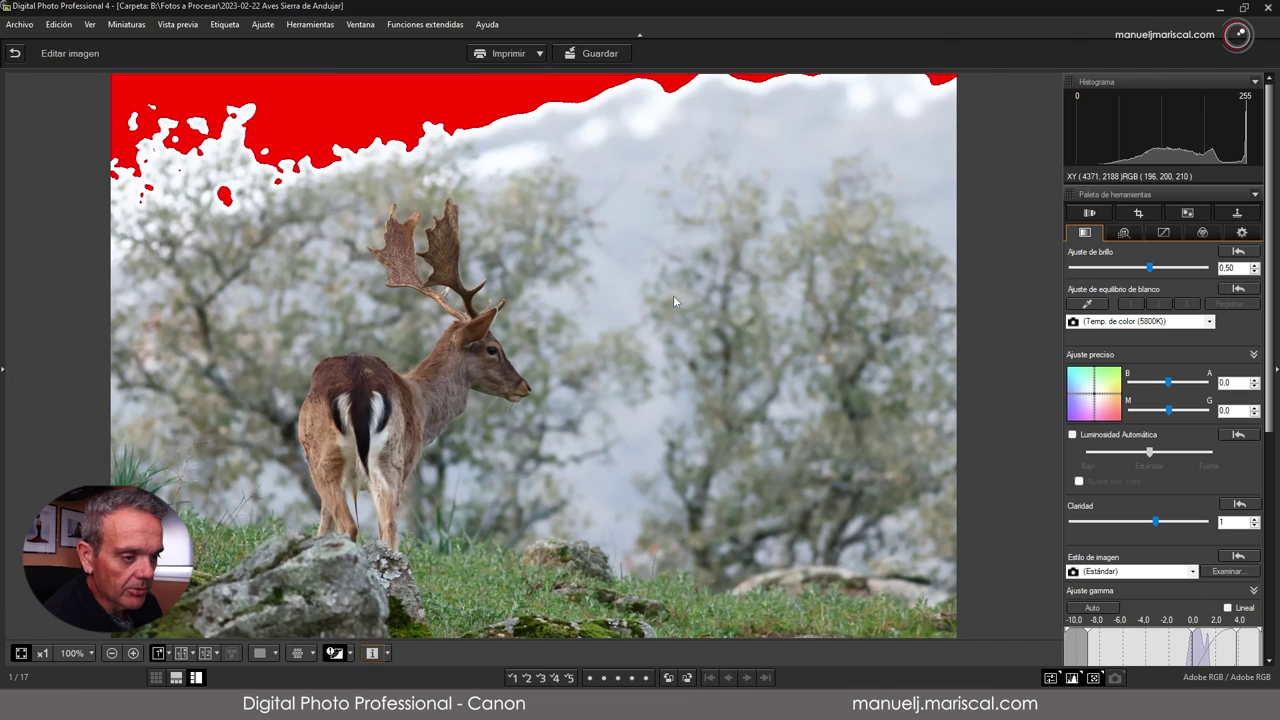
{"action": "left_click", "coordinate": [334, 653]}
Set the white balance fine adjustment of the deer photo to -3.0 on the blue-amber axis.
{"action": "left_click", "coordinate": [1128, 380]}
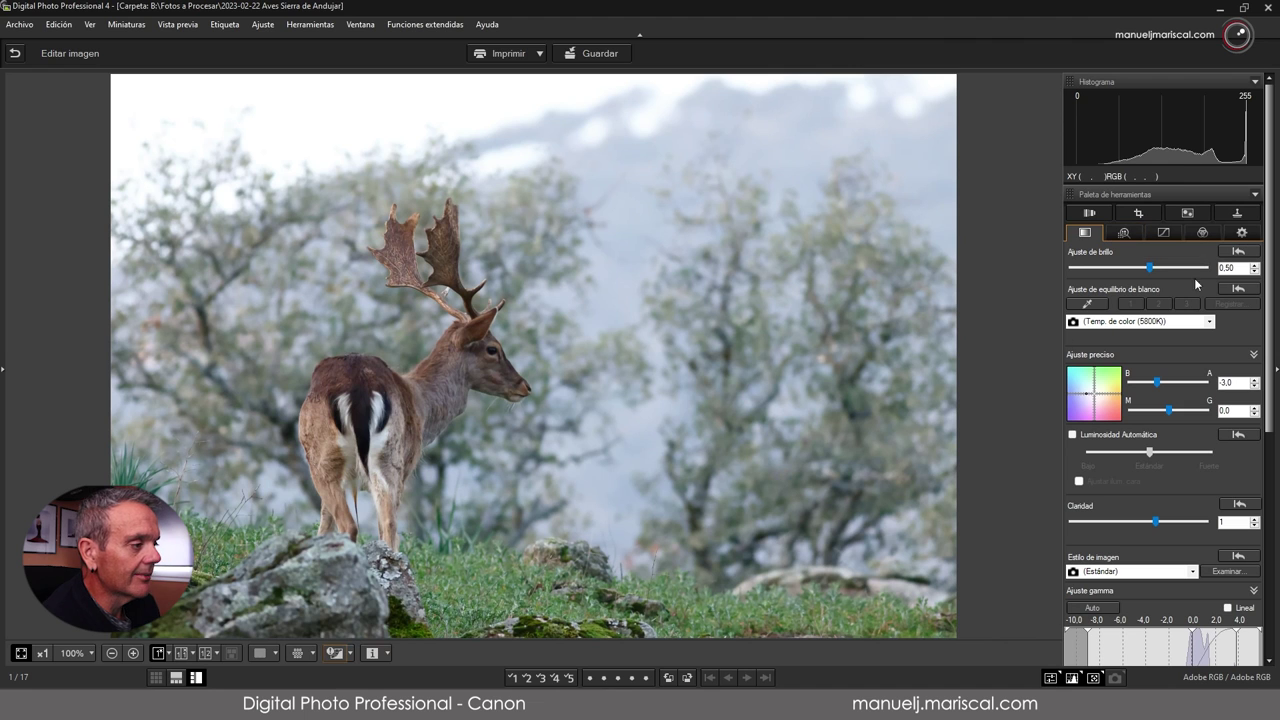
{"action": "scroll", "coordinate": [1270, 255], "scroll_direction": "down", "scroll_amount": 1}
{"action": "scroll", "coordinate": [1270, 255], "scroll_direction": "down", "scroll_amount": 5}
{"action": "scroll", "coordinate": [1270, 255], "scroll_direction": "up", "scroll_amount": 5}
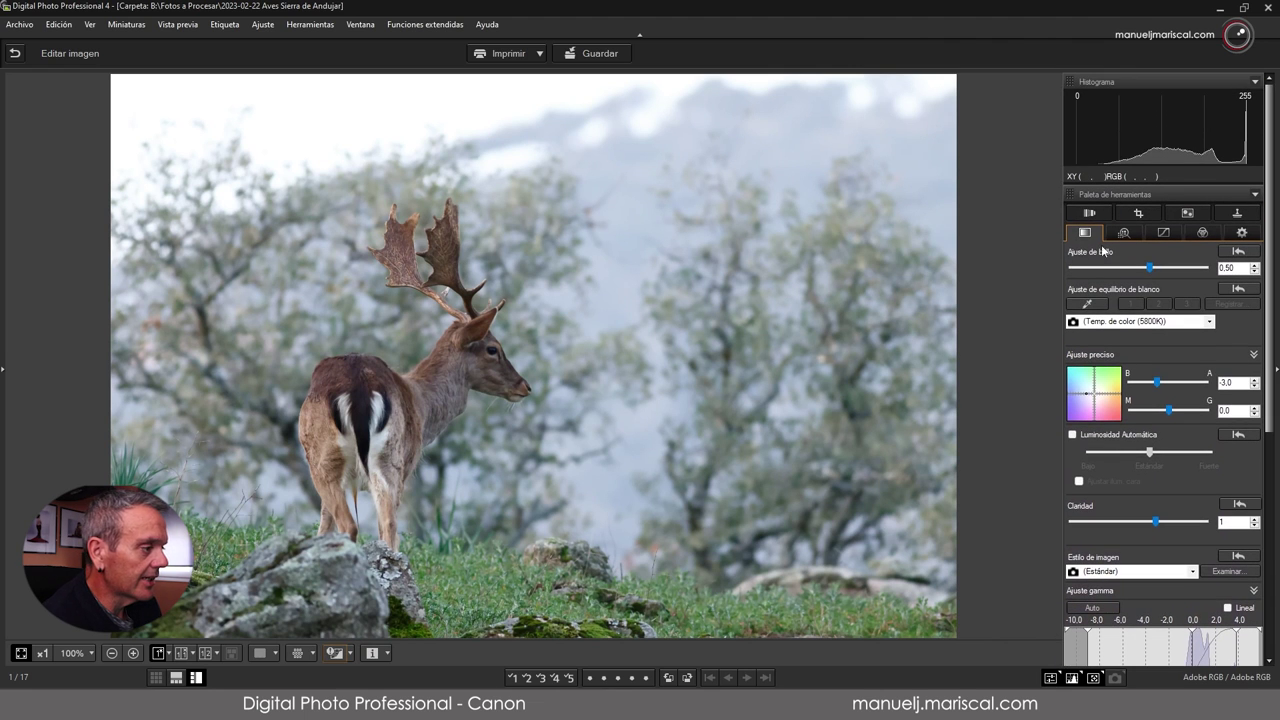
Check the noise reduction and sharpness settings, and set the colour saturation in the advanced image style settings to 2.0.
{"action": "left_click", "coordinate": [1124, 231]}
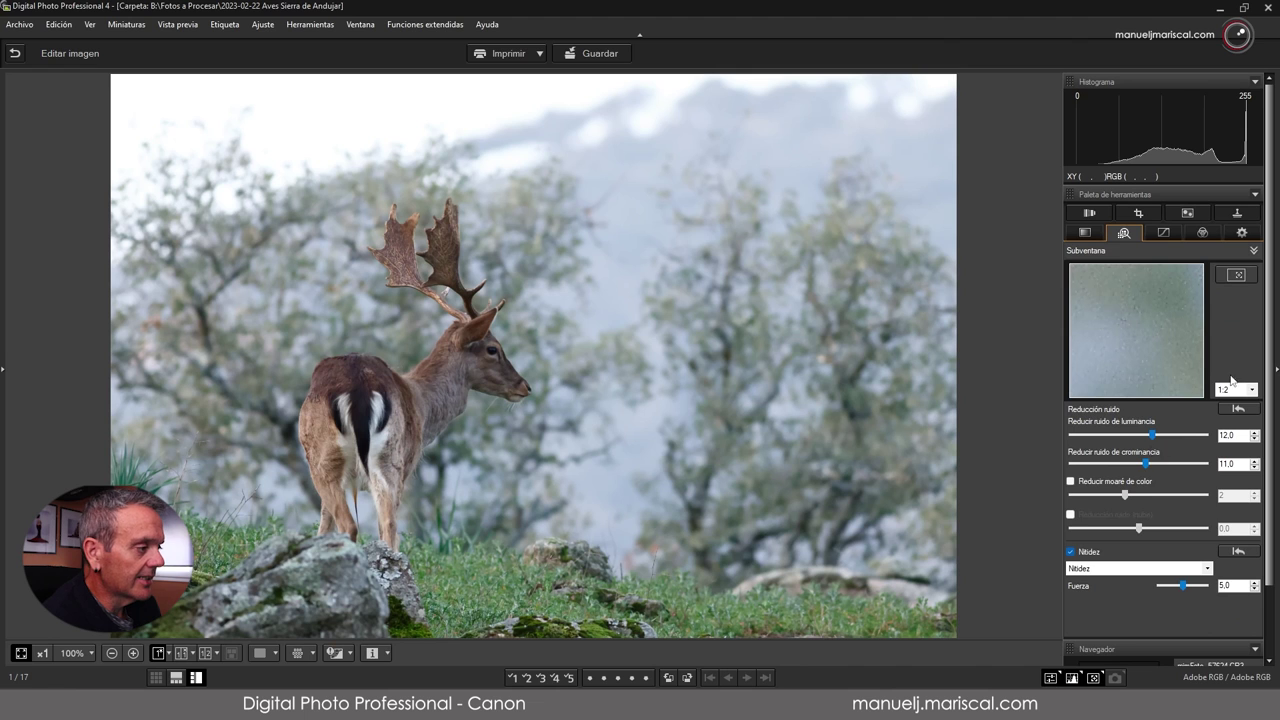
{"action": "left_click", "coordinate": [1086, 234]}
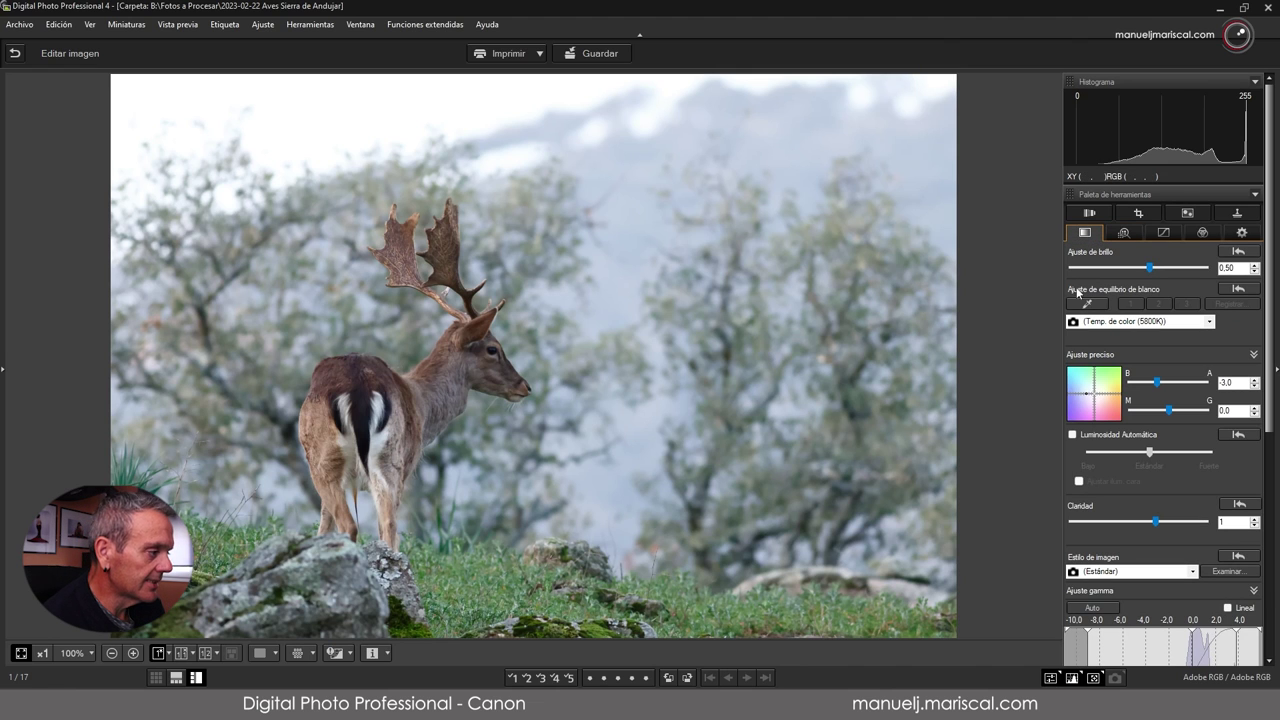
{"action": "left_click_drag", "start_coordinate": [1268, 316], "coordinate": [1270, 571]}
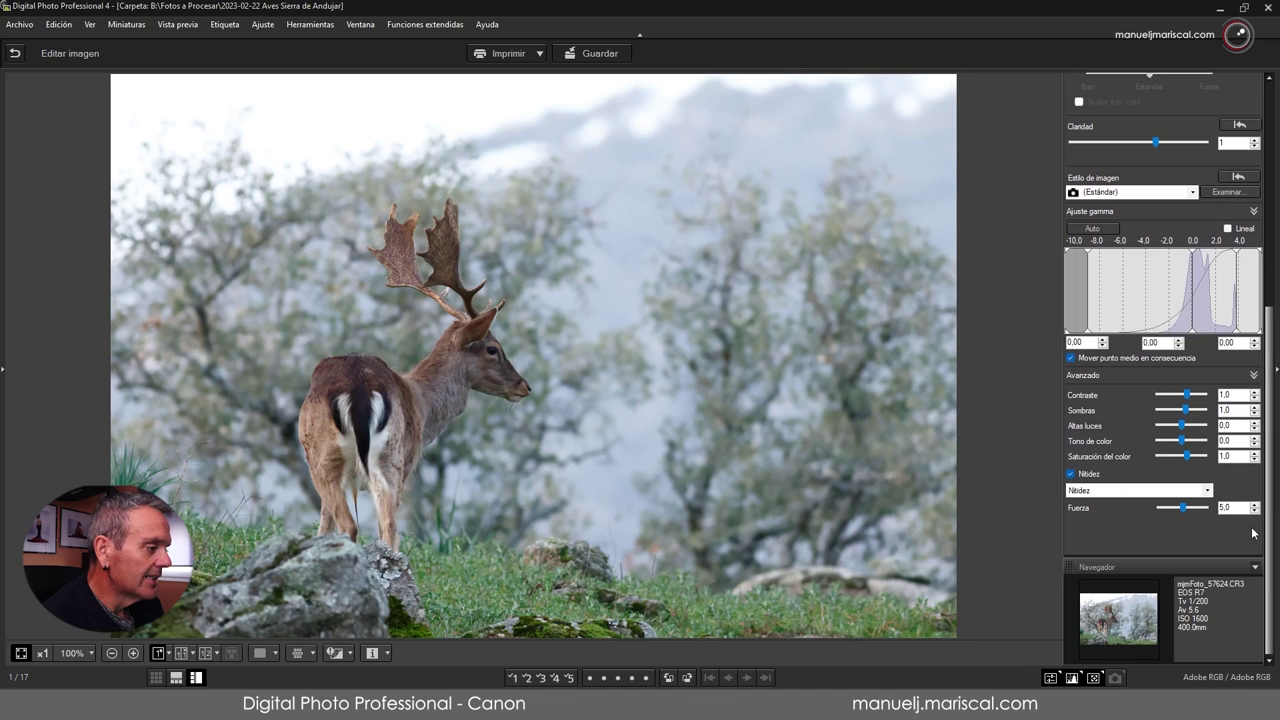
{"action": "left_click", "coordinate": [1190, 457]}
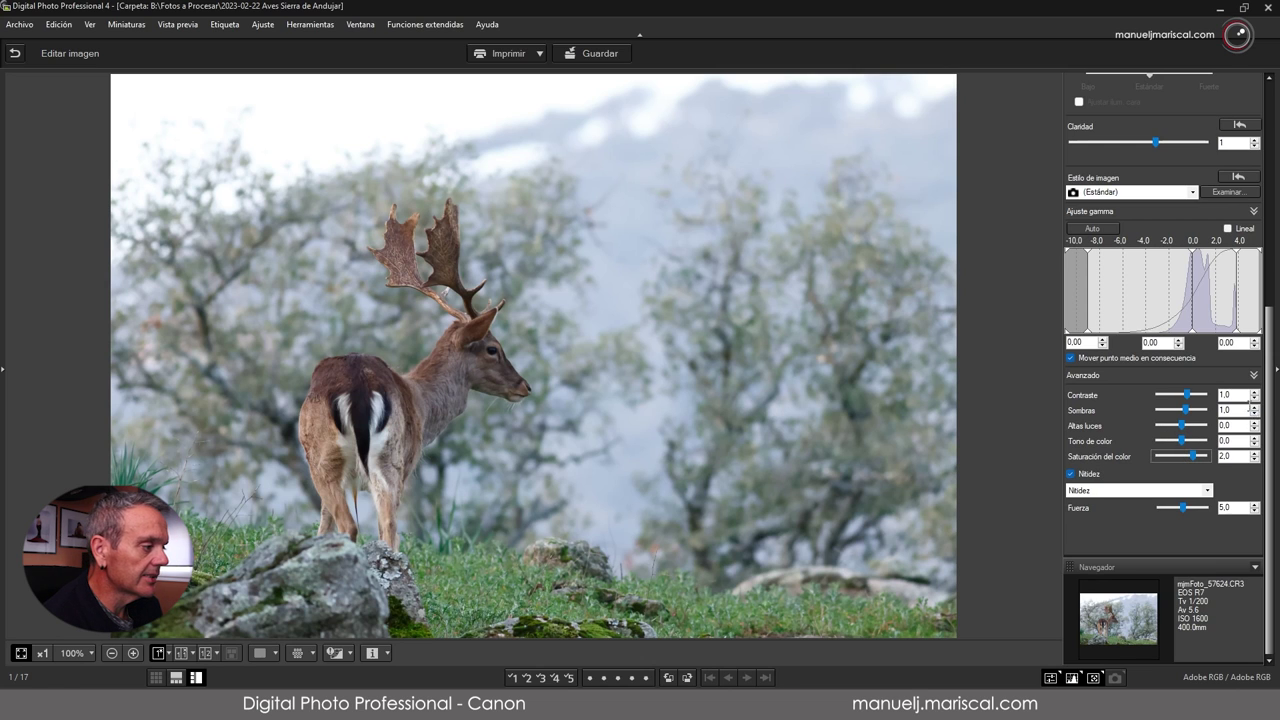
{"action": "left_click_drag", "start_coordinate": [1270, 414], "coordinate": [1268, 185]}
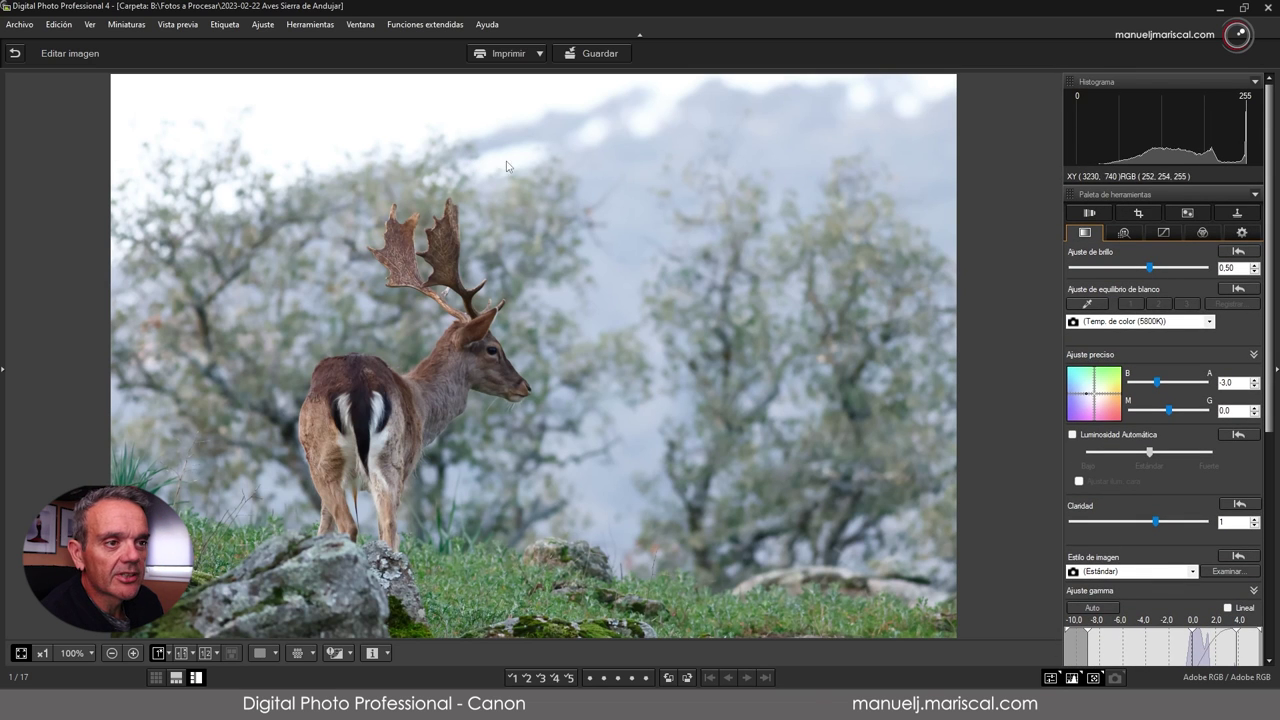
Transfer the edited deer photo to Photoshop and fit the image to the window there.
{"action": "left_click", "coordinate": [322, 29]}
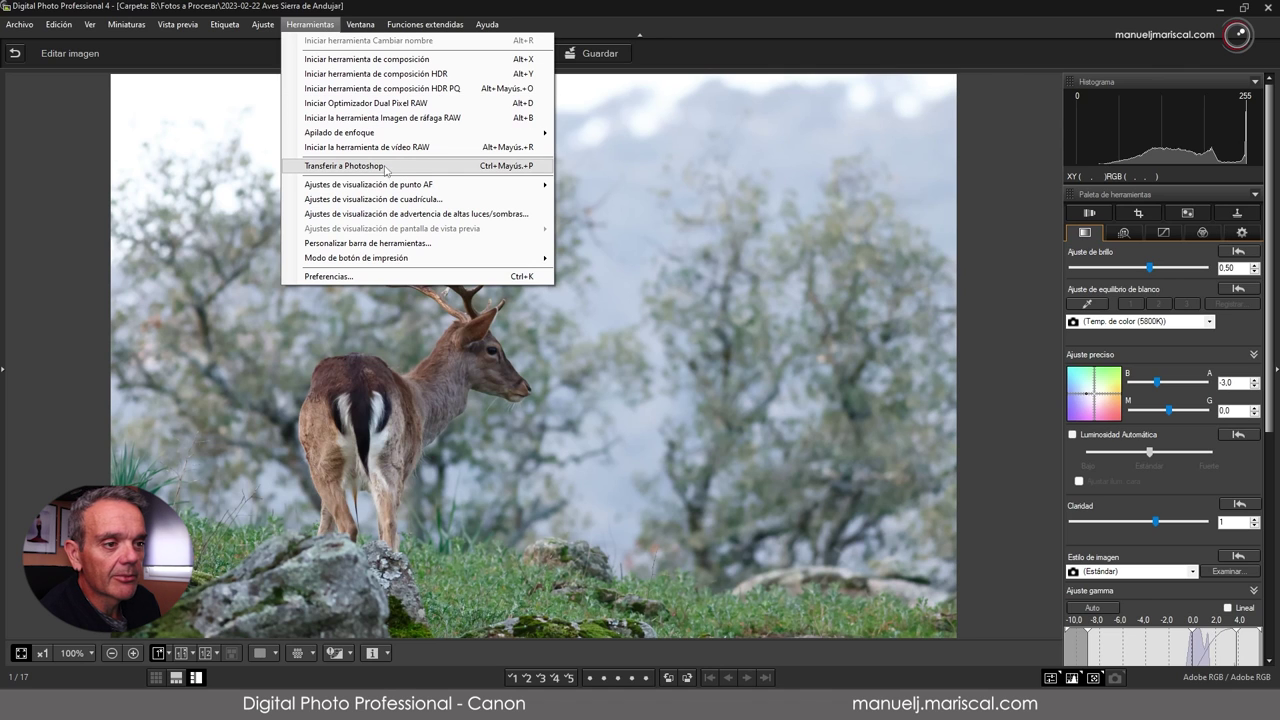
{"action": "left_click", "coordinate": [470, 166]}
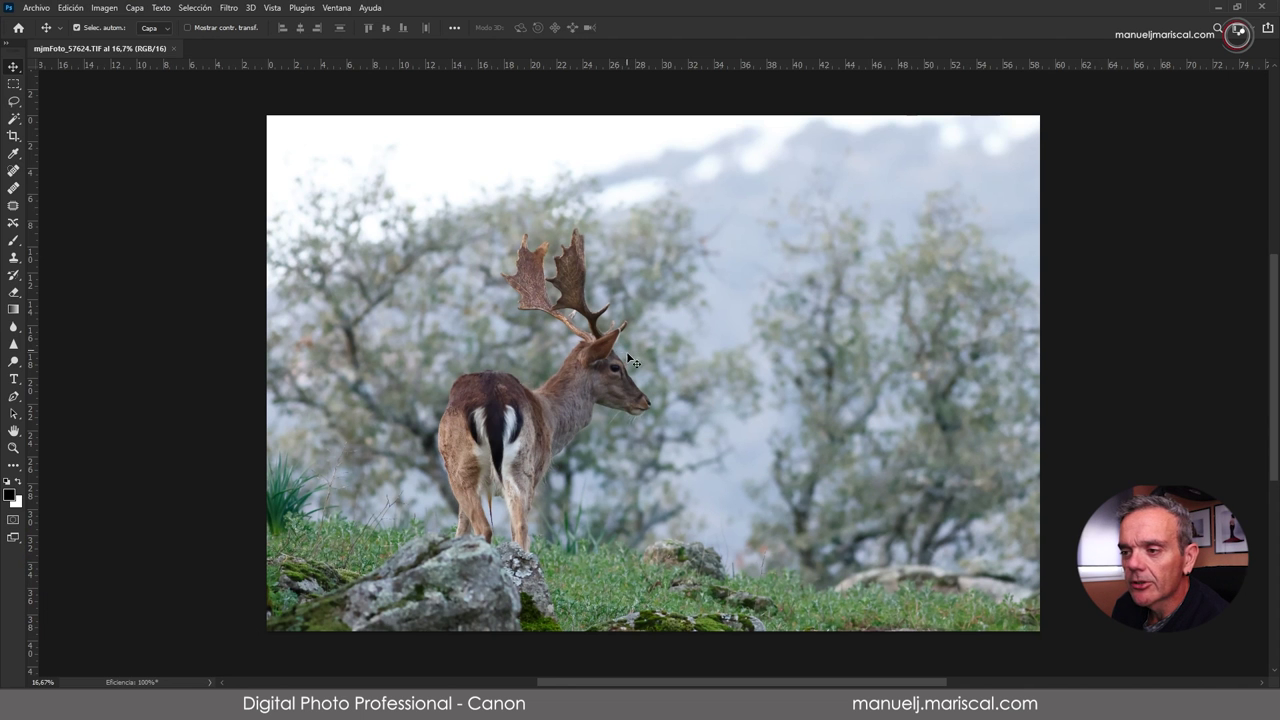
{"action": "key", "text": "ctrl+0"}
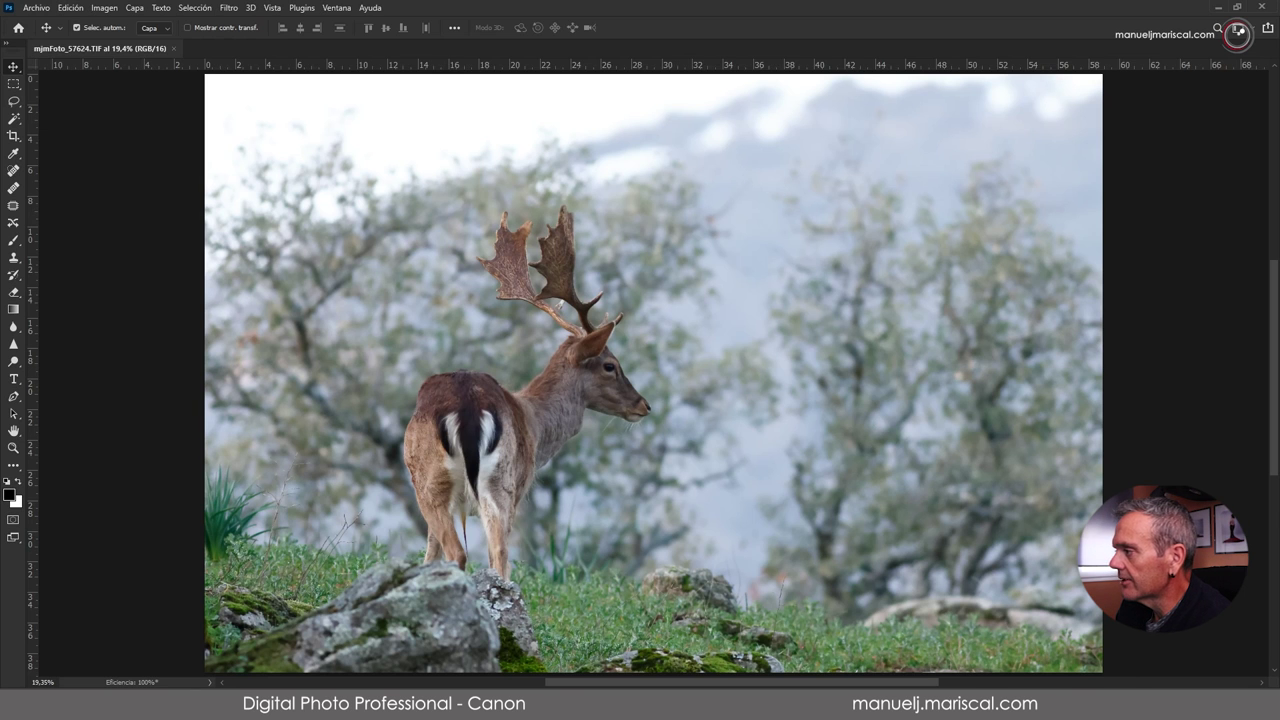
Open the file information of the transferred TIF and examine its basic metadata and camera data.
{"action": "key", "text": "ctrl+alt+shift+i"}
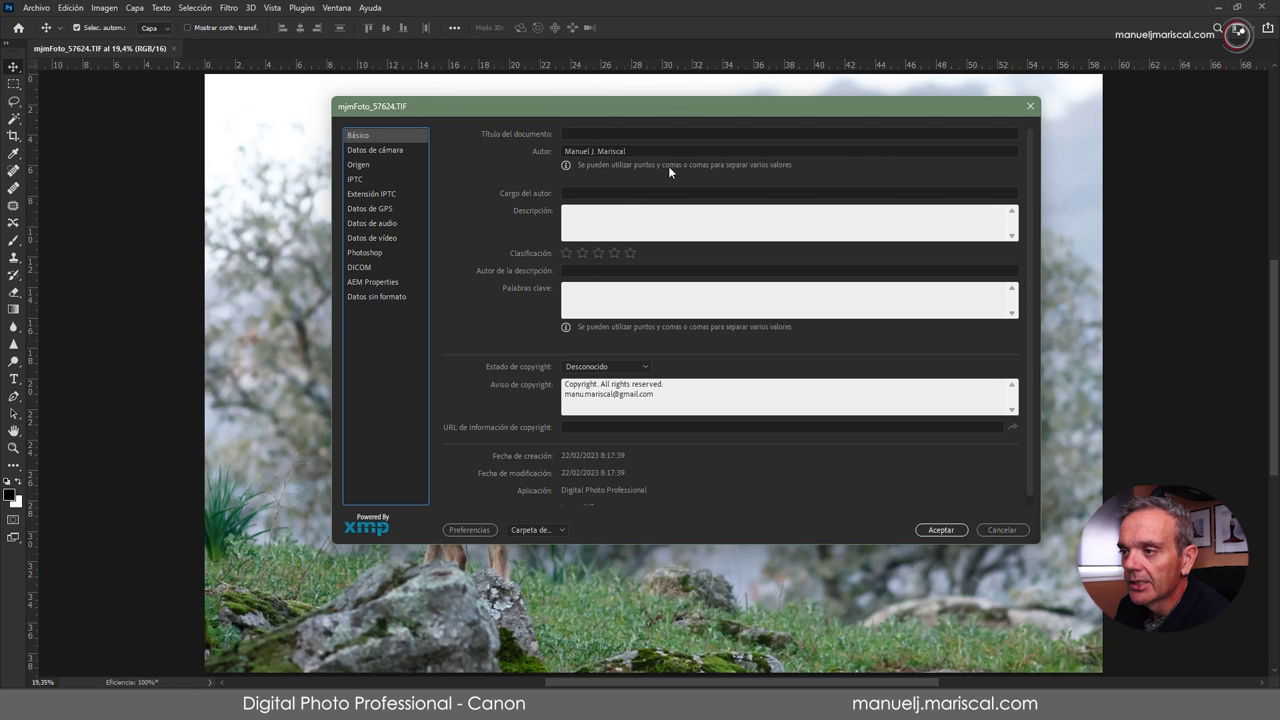
{"action": "left_click_drag", "start_coordinate": [657, 105], "coordinate": [901, 89]}
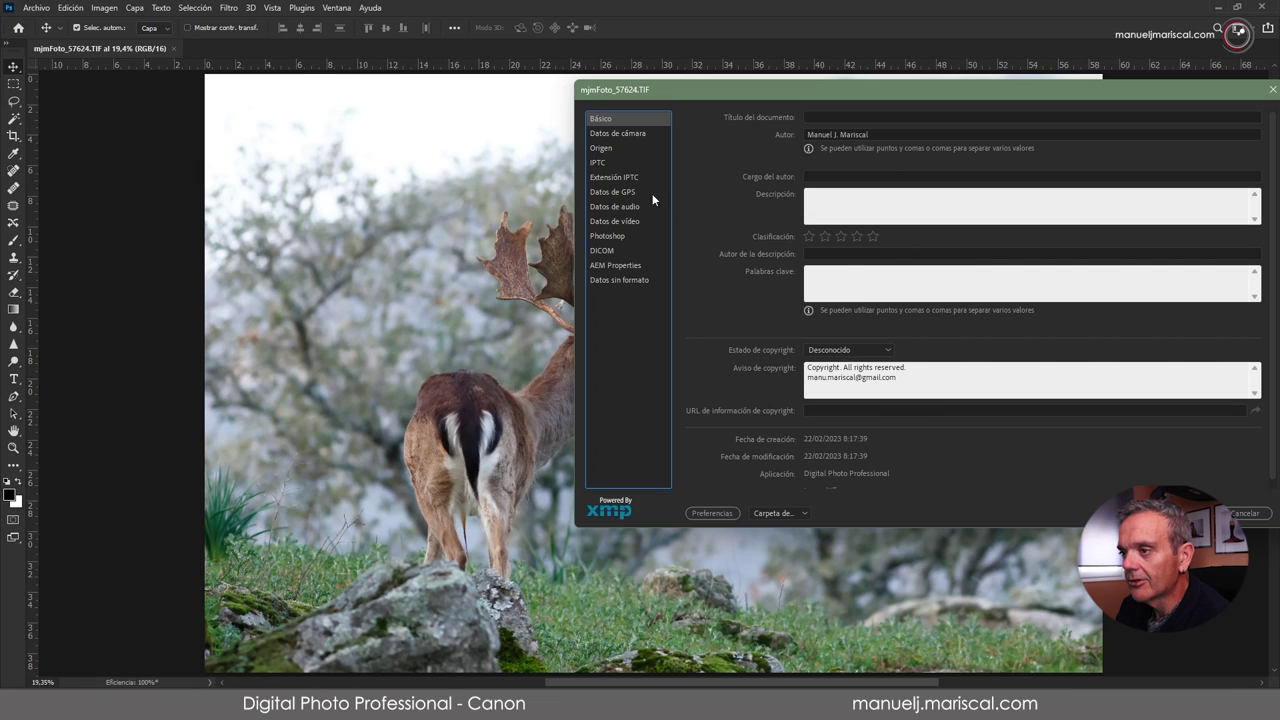
{"action": "left_click", "coordinate": [612, 134]}
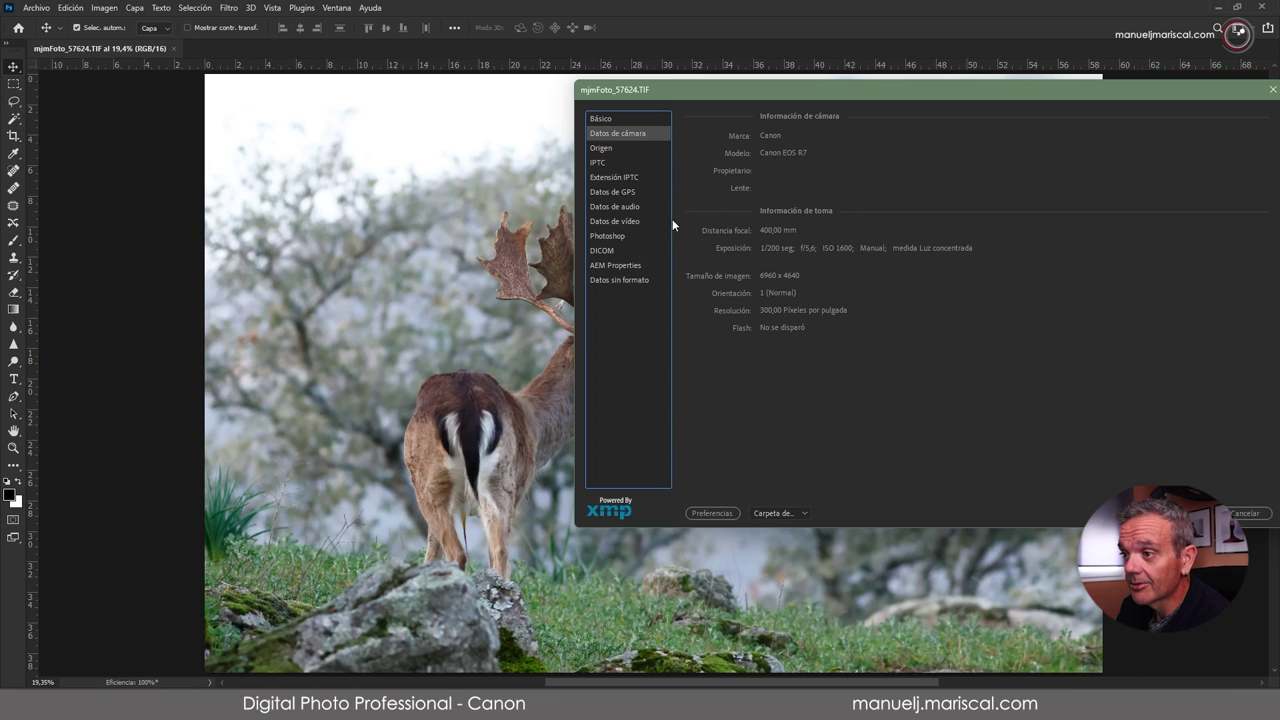
{"action": "left_click", "coordinate": [611, 120]}
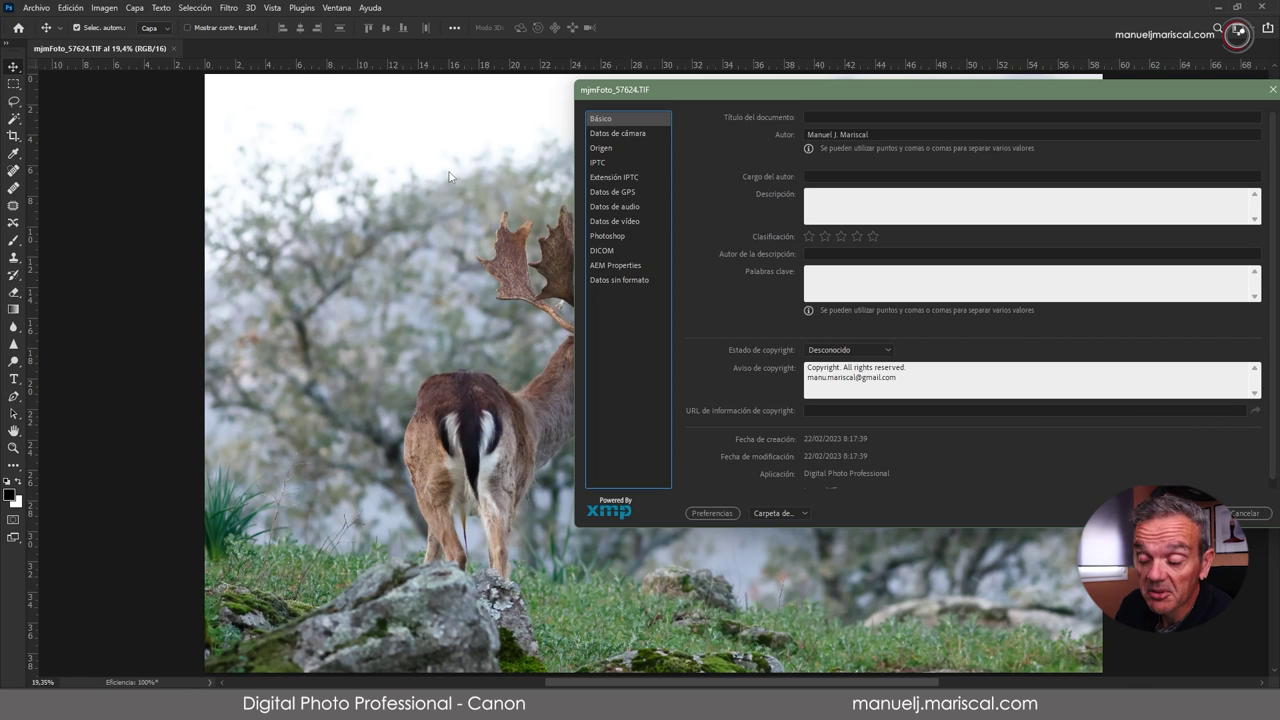
{"action": "left_click_drag", "start_coordinate": [920, 94], "coordinate": [881, 87]}
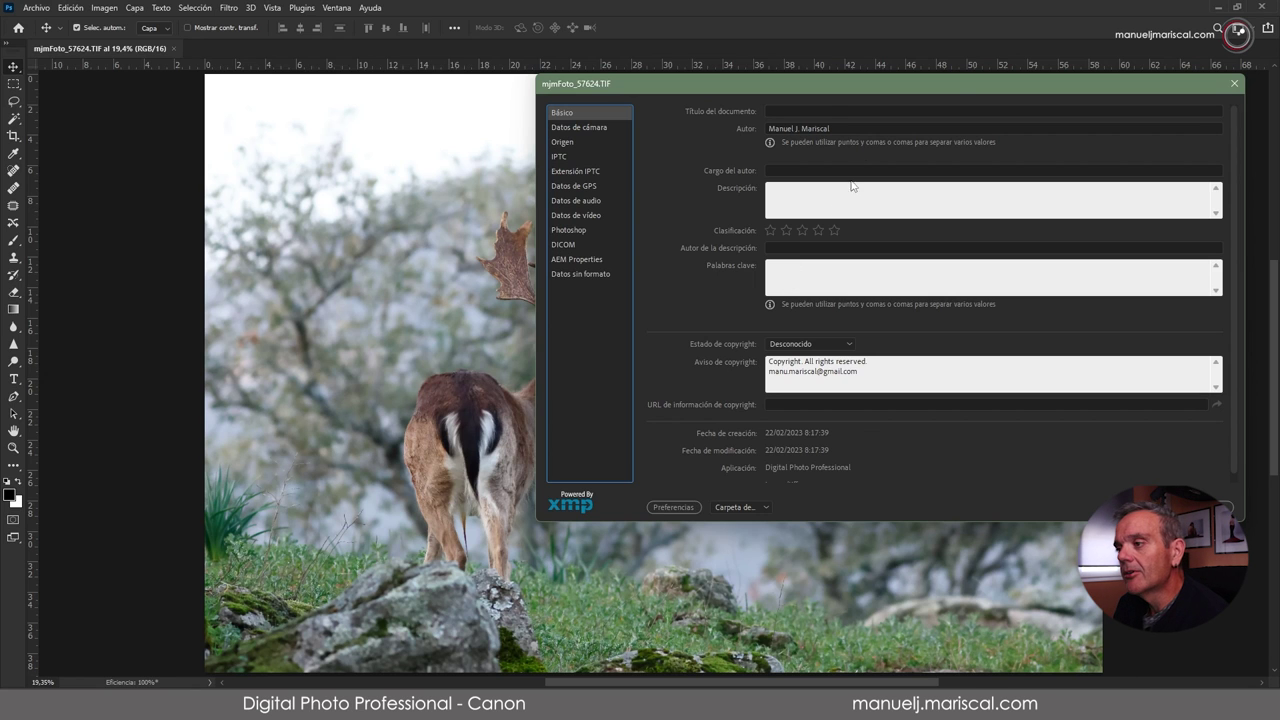
{"action": "left_click_drag", "start_coordinate": [831, 86], "coordinate": [872, 28]}
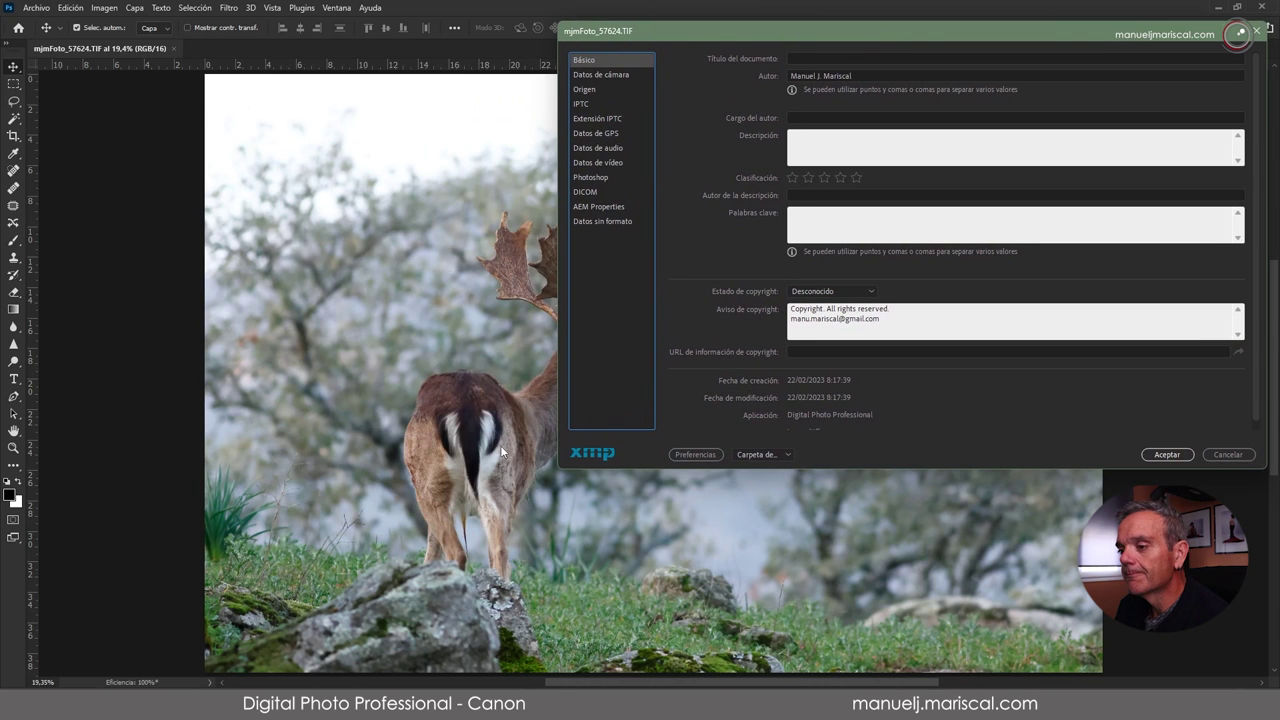